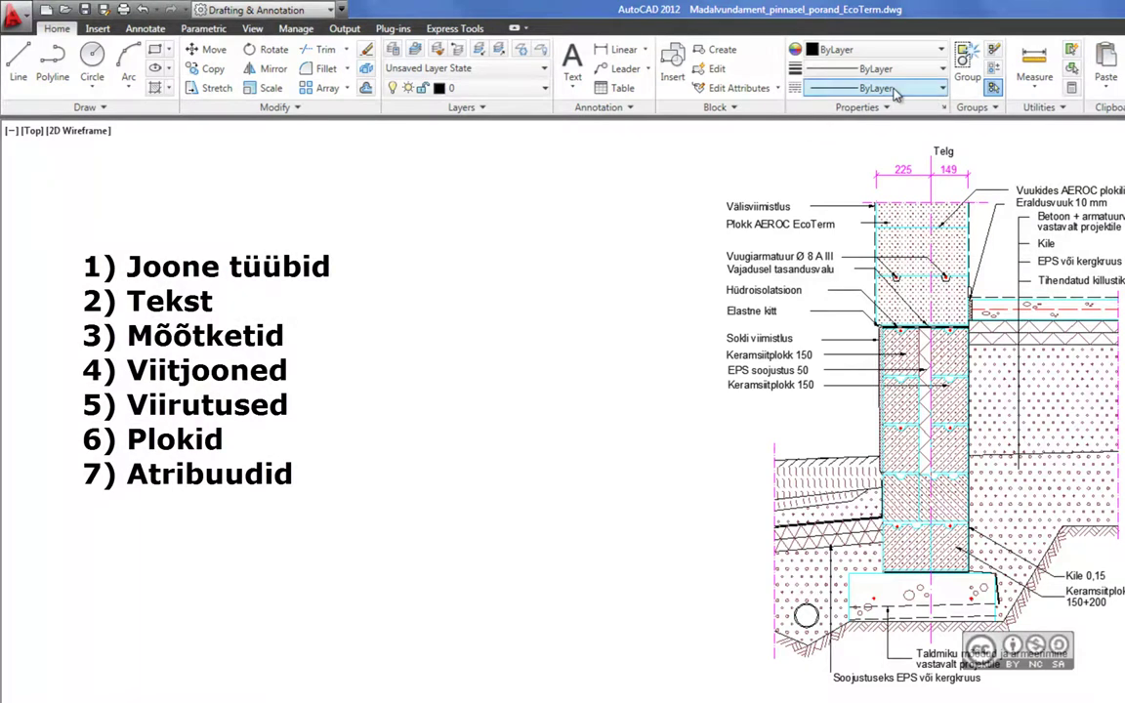
# Step: Check the Linetype list without changes, then bring up the Annotate and Insert ribbon tools
pyautogui.click(935, 90)
pyautogui.click(631, 145)
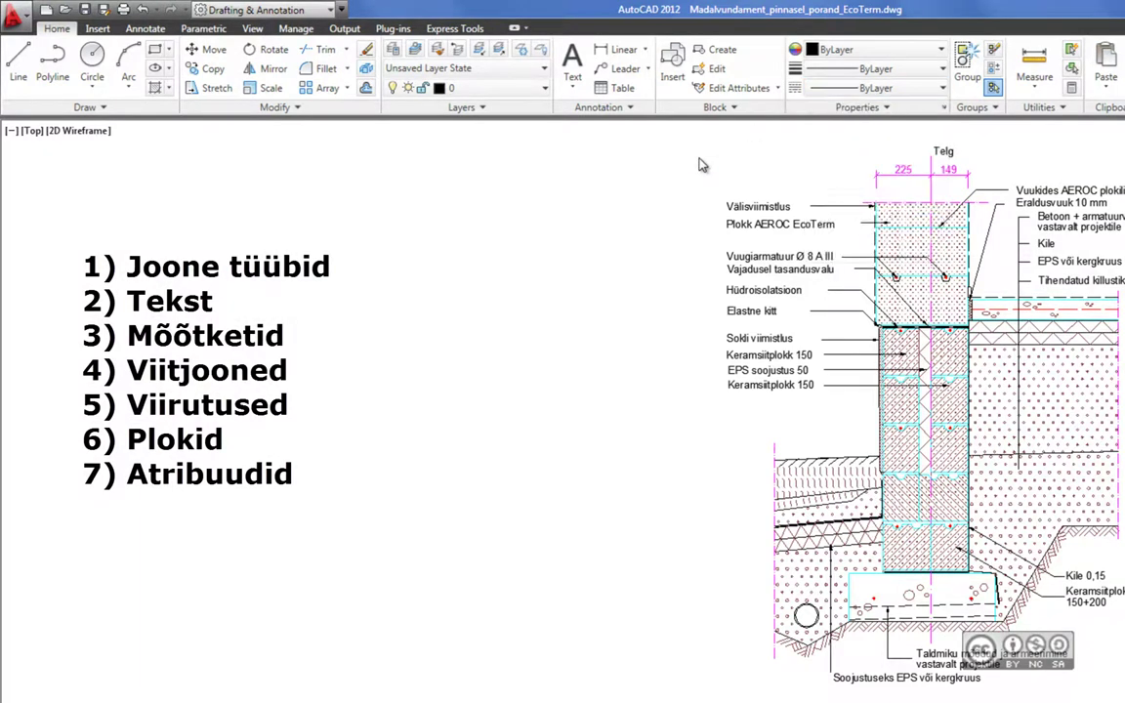
pyautogui.click(152, 35)
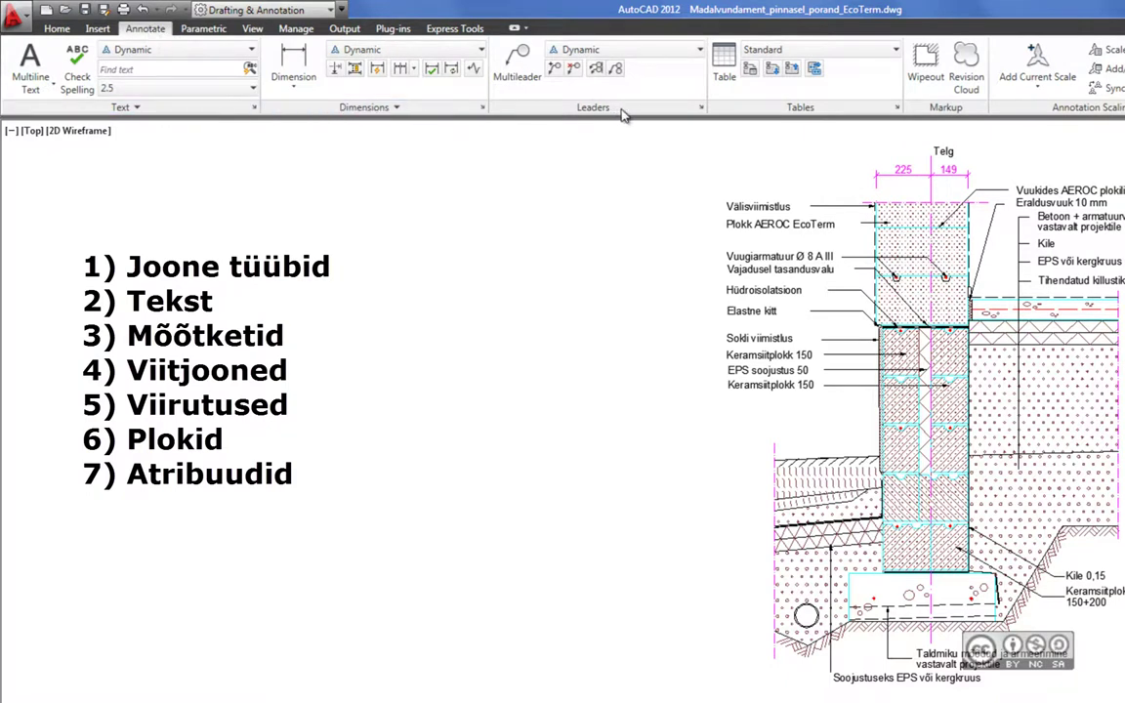
pyautogui.scroll(1, 564, 105)
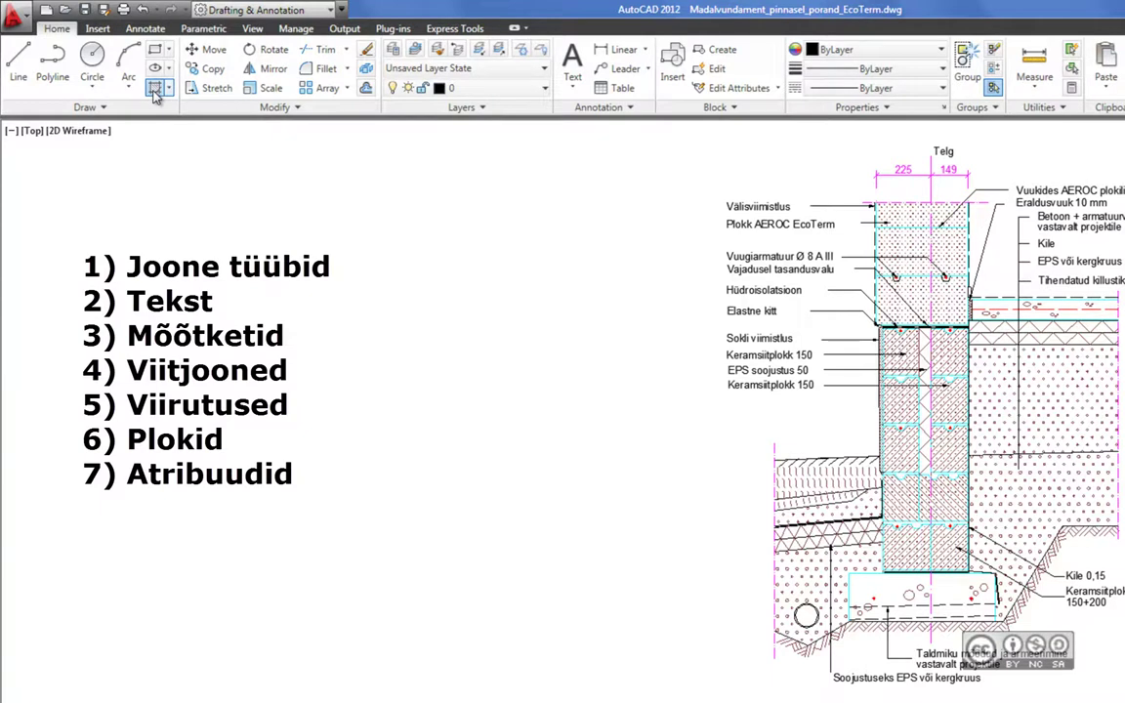
pyautogui.scroll(-1, 154, 93)
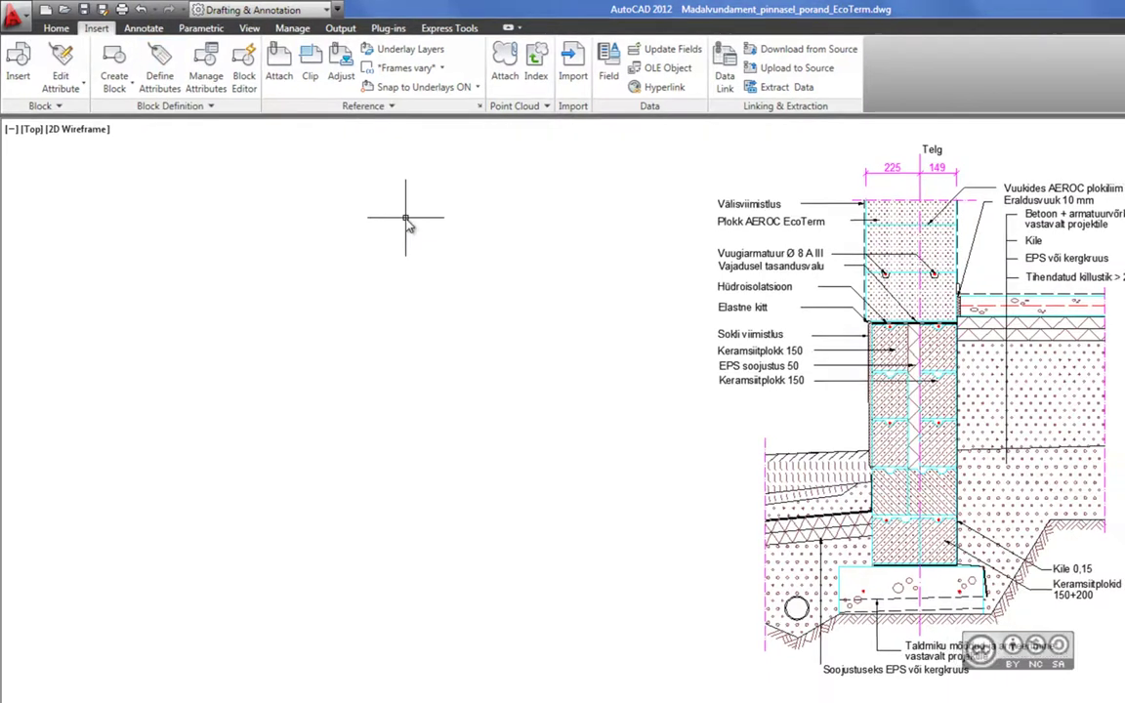
pyautogui.scroll(-2, 417, 250)
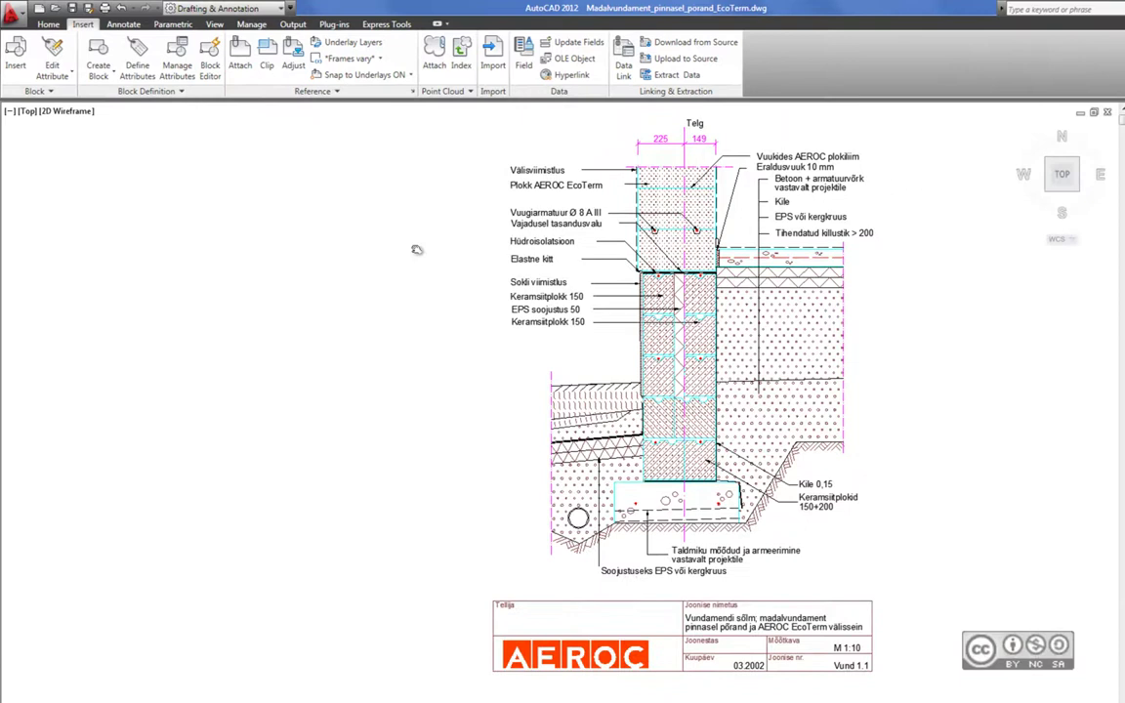
pyautogui.moveTo(417, 251)
pyautogui.mouseDown(button='middle')
pyautogui.moveTo(360, 249)
pyautogui.moveTo(349, 261)
pyautogui.mouseUp(button='middle')
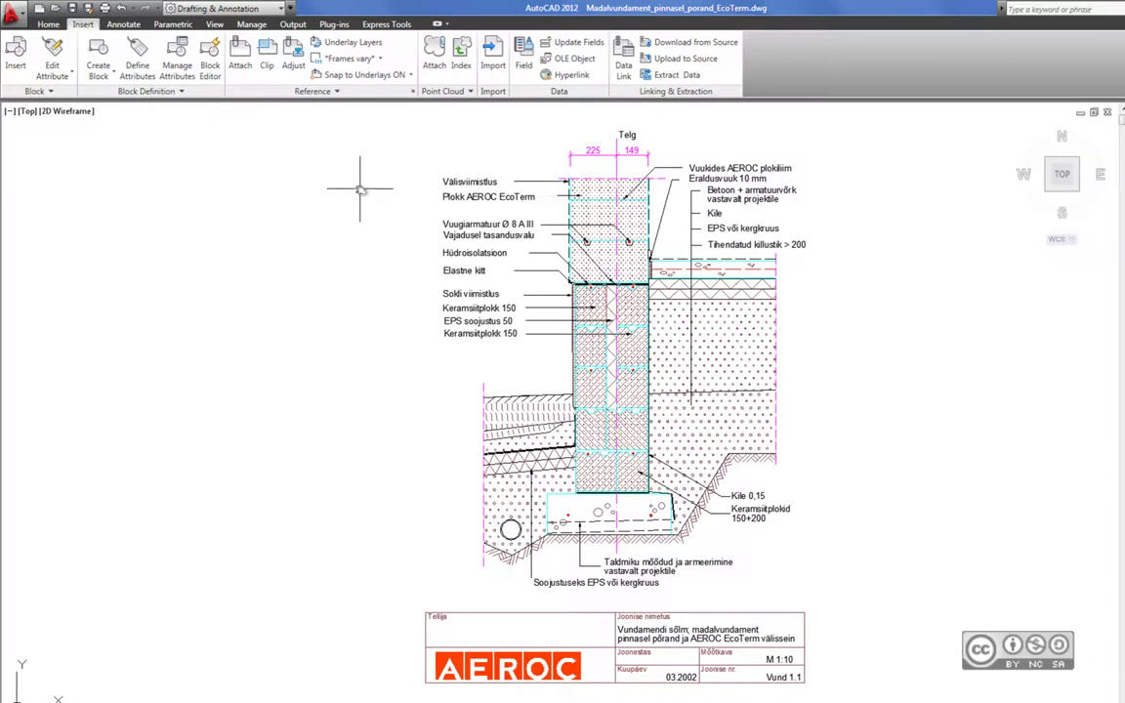
pyautogui.click(444, 182)
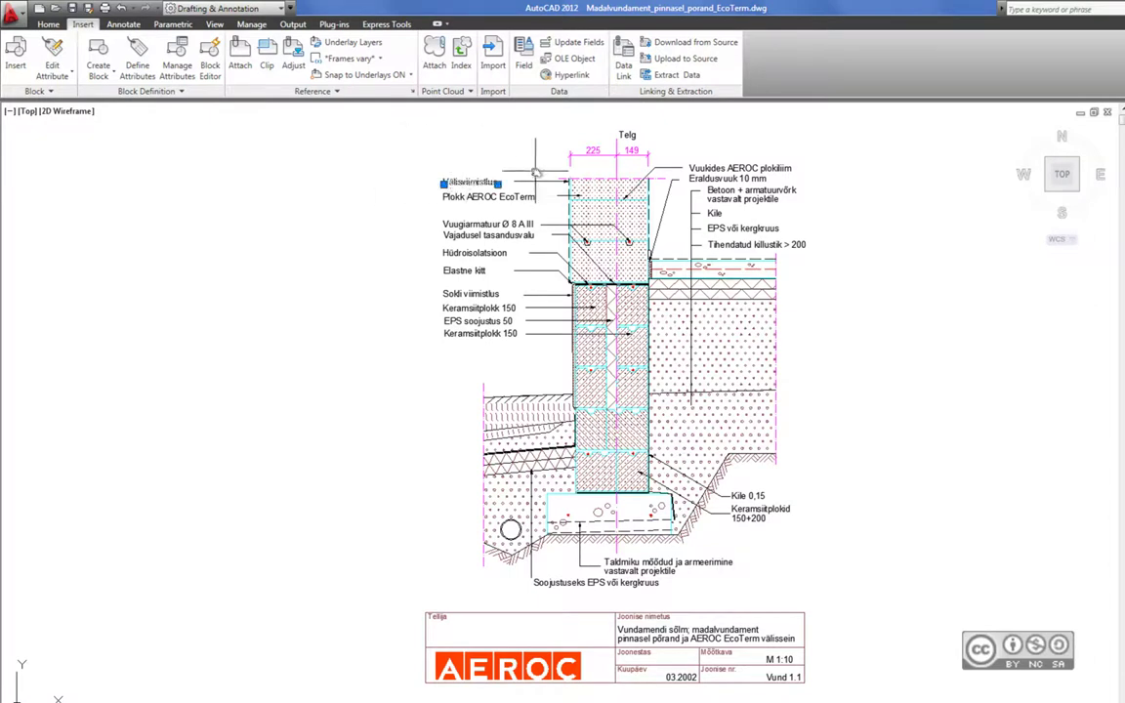
pyautogui.press('Escape')
pyautogui.scroll(2, 535, 182)
pyautogui.scroll(2, 534, 183)
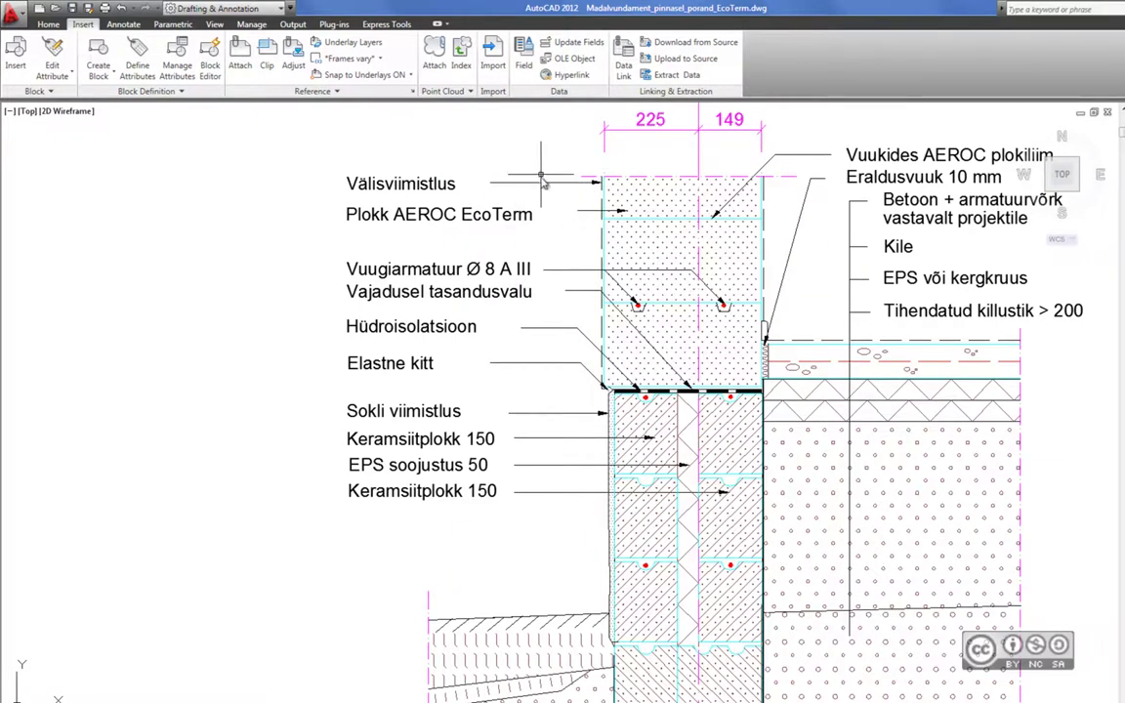
pyautogui.moveTo(670, 131); pyautogui.dragTo(636, 166, button='middle')
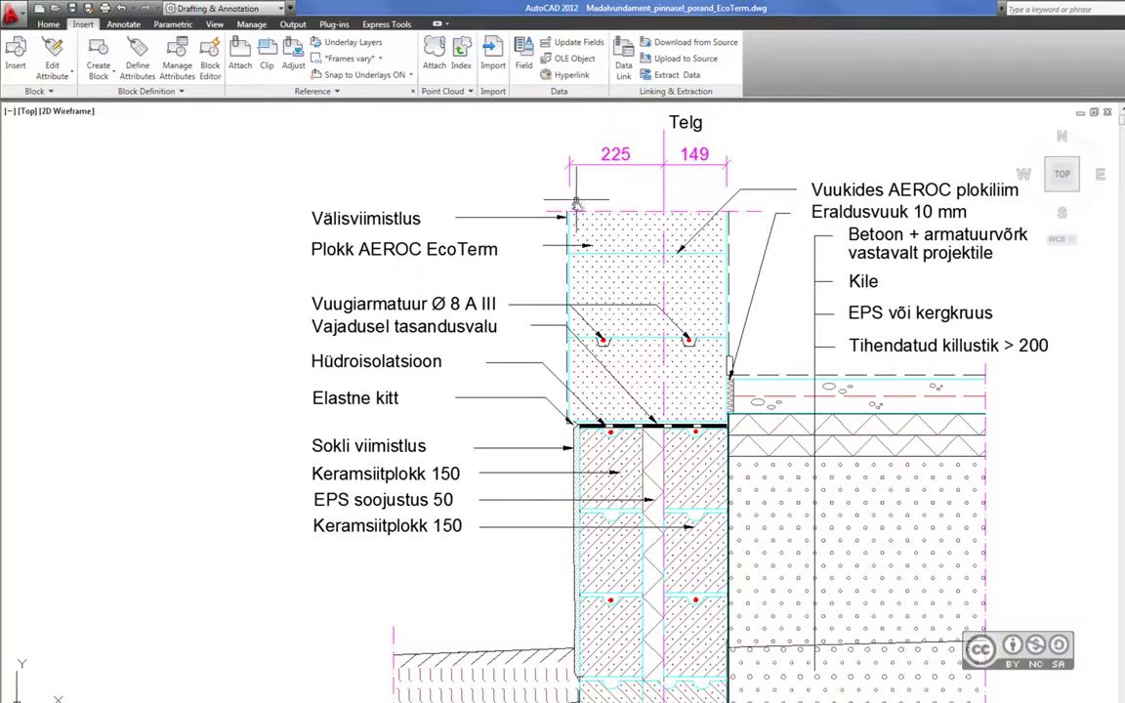
pyautogui.click(584, 234)
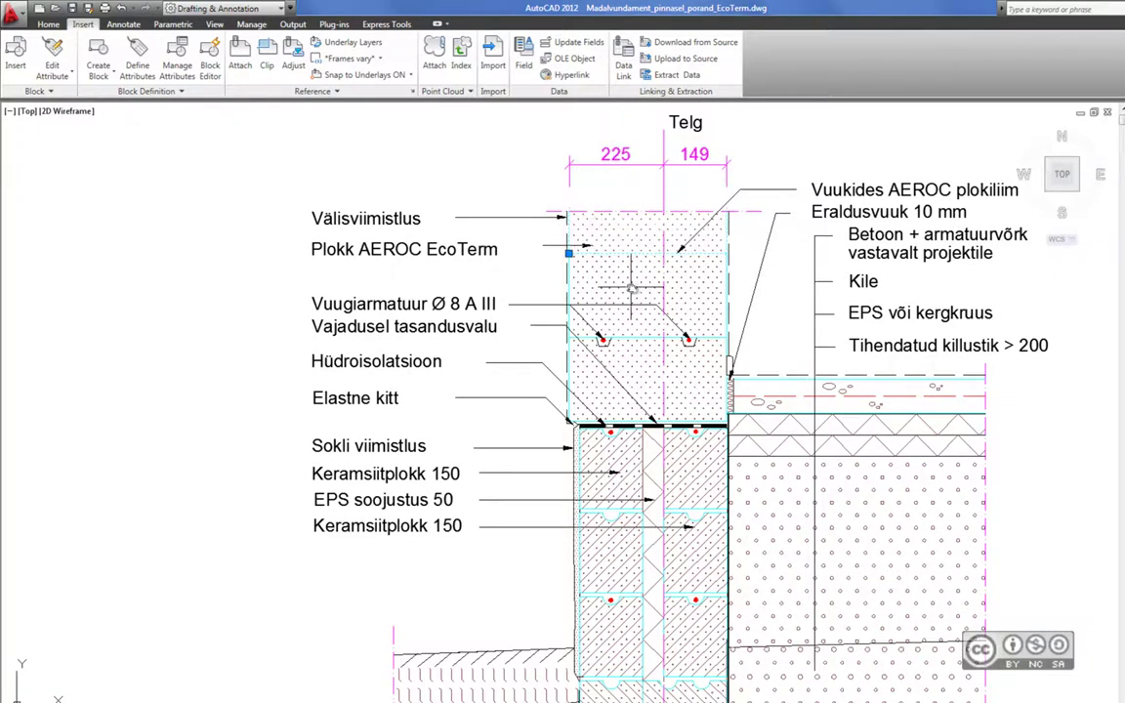
pyautogui.moveTo(539, 281); pyautogui.dragTo(533, 221, button='middle')
pyautogui.scroll(-2, 533, 221)
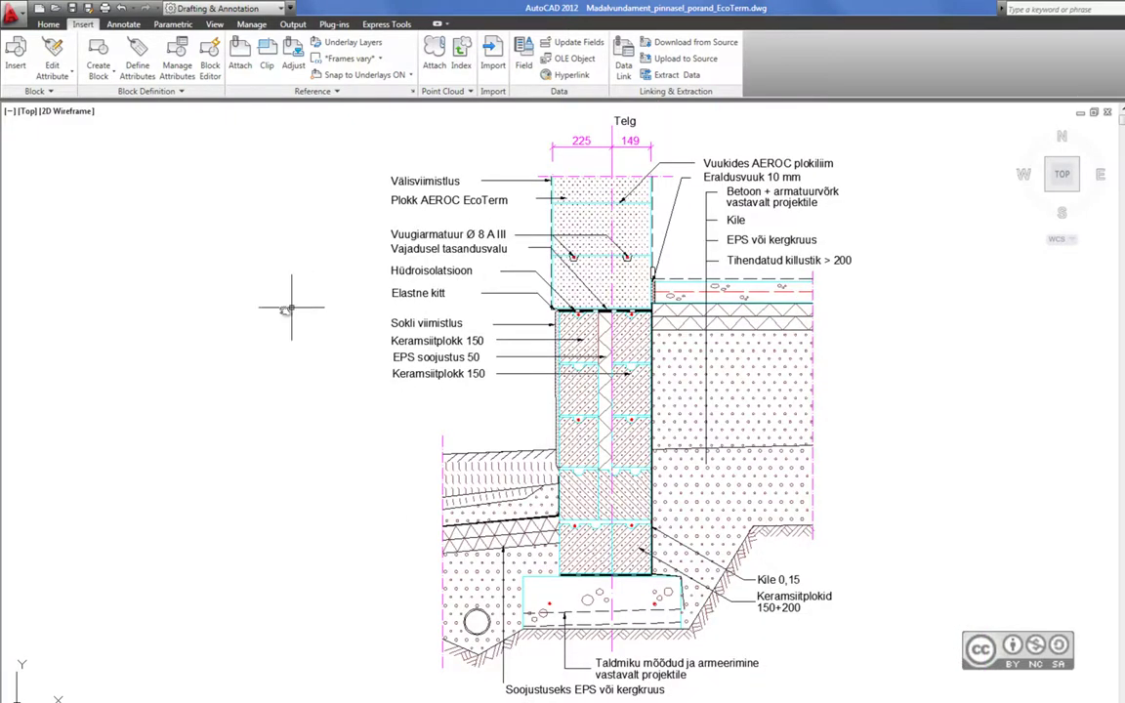
# Step: Switch to the layout comparing the detail at 1:10 and 1:40
pyautogui.click(15, 664)
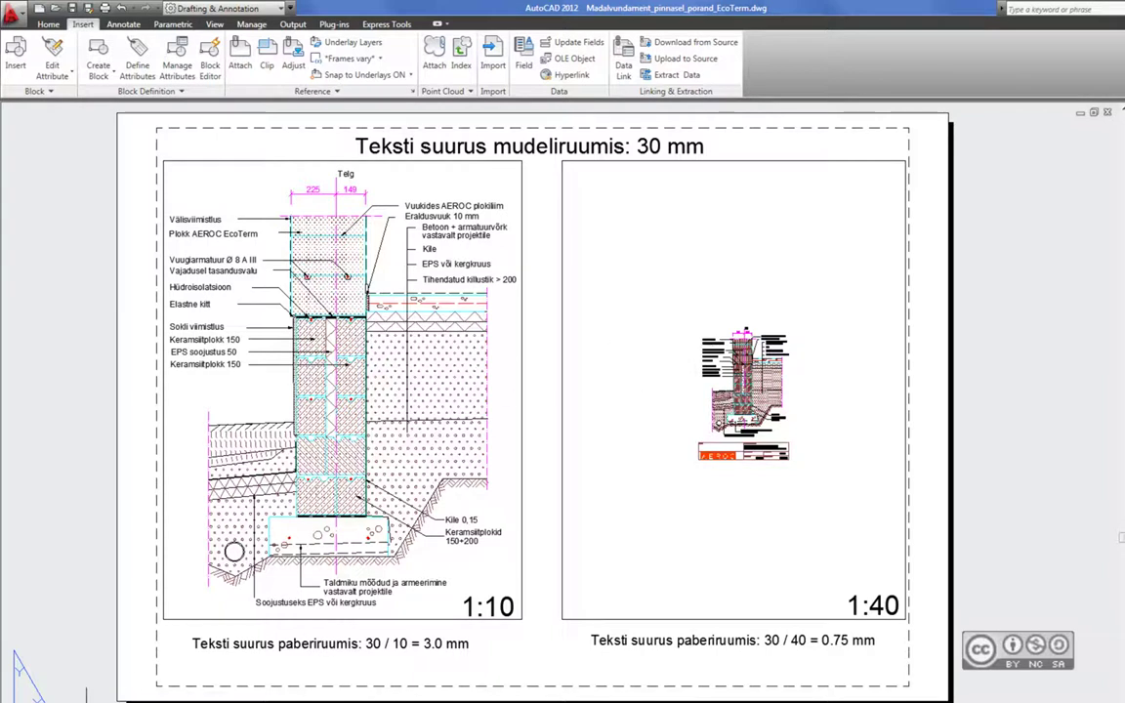
# Step: Return to model space and check the Layer list on the Home tab, keeping layer 0 current
pyautogui.doubleClick(163, 606)
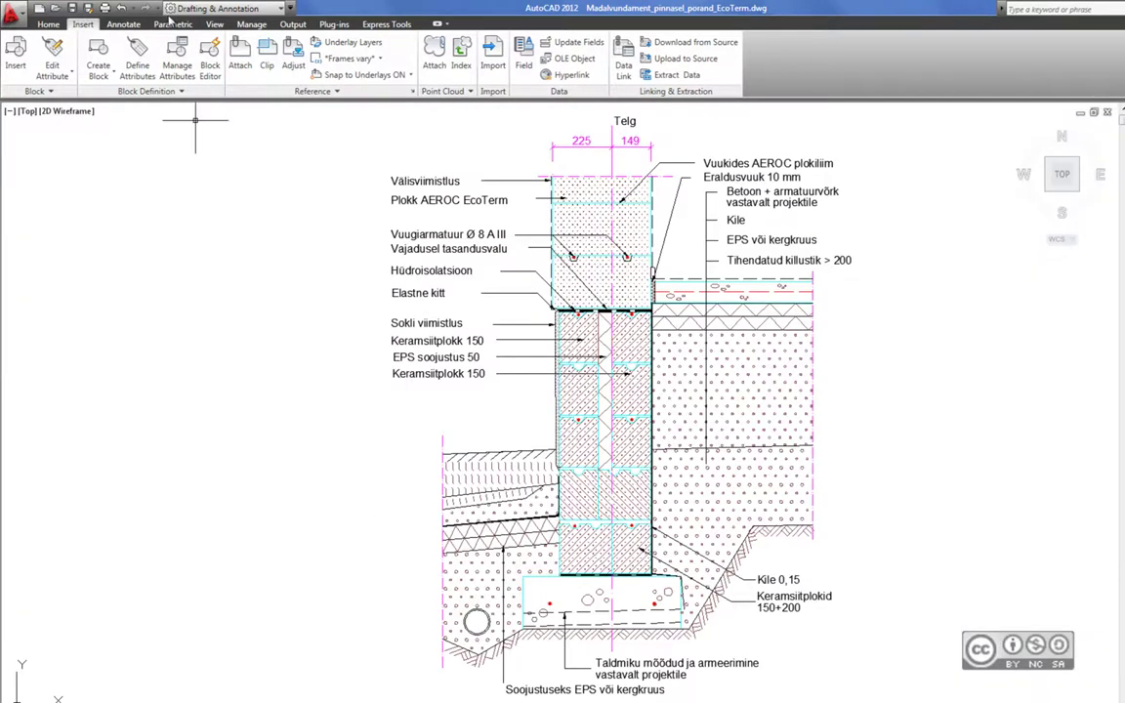
pyautogui.click(48, 24)
pyautogui.click(404, 76)
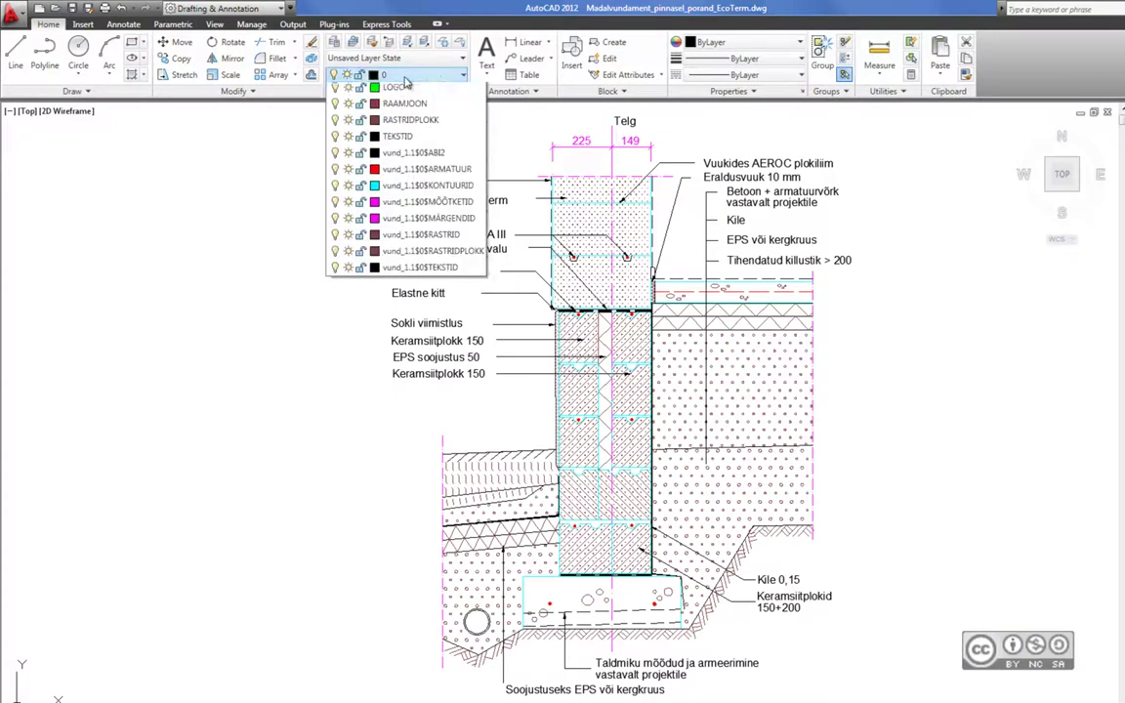
pyautogui.click(404, 84)
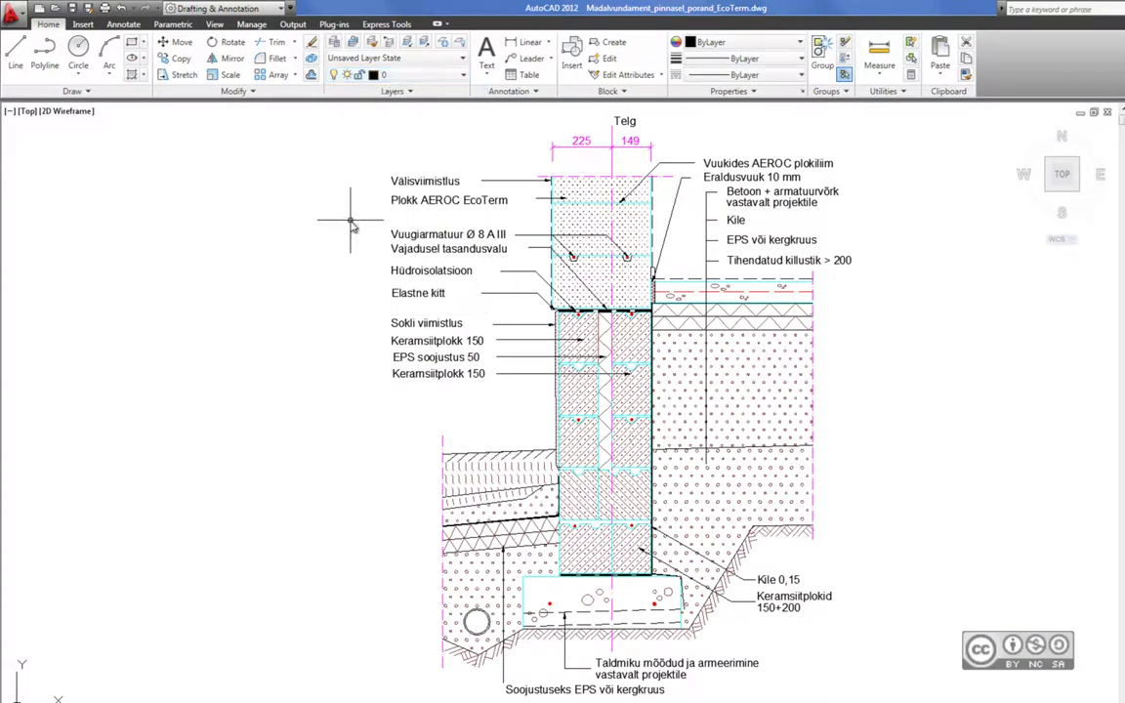
# Step: Select the Välisviimistlus label twice to read which text layer it is on
pyautogui.click(425, 182)
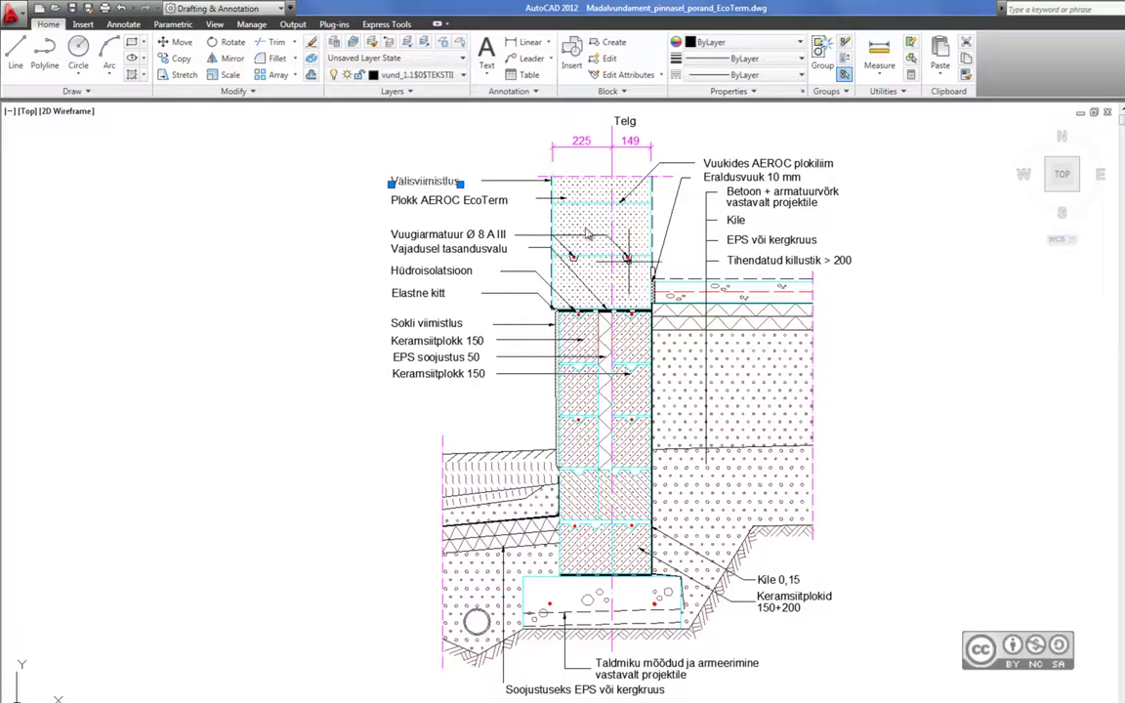
pyautogui.press('Escape')
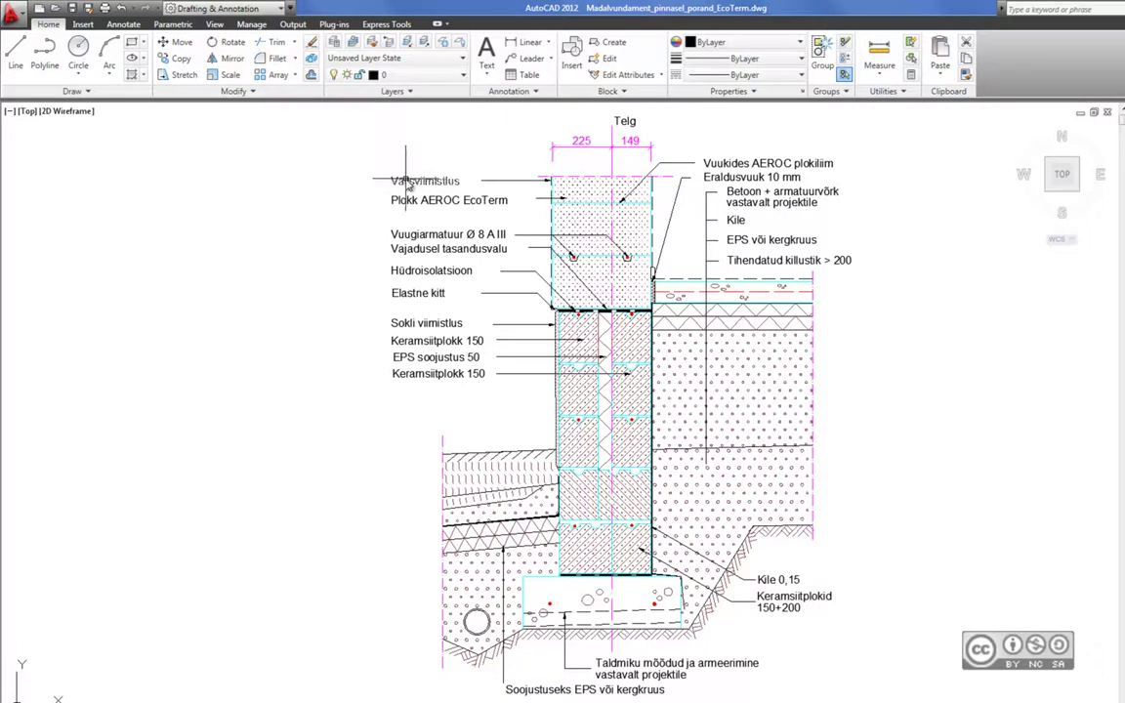
pyautogui.click(409, 181)
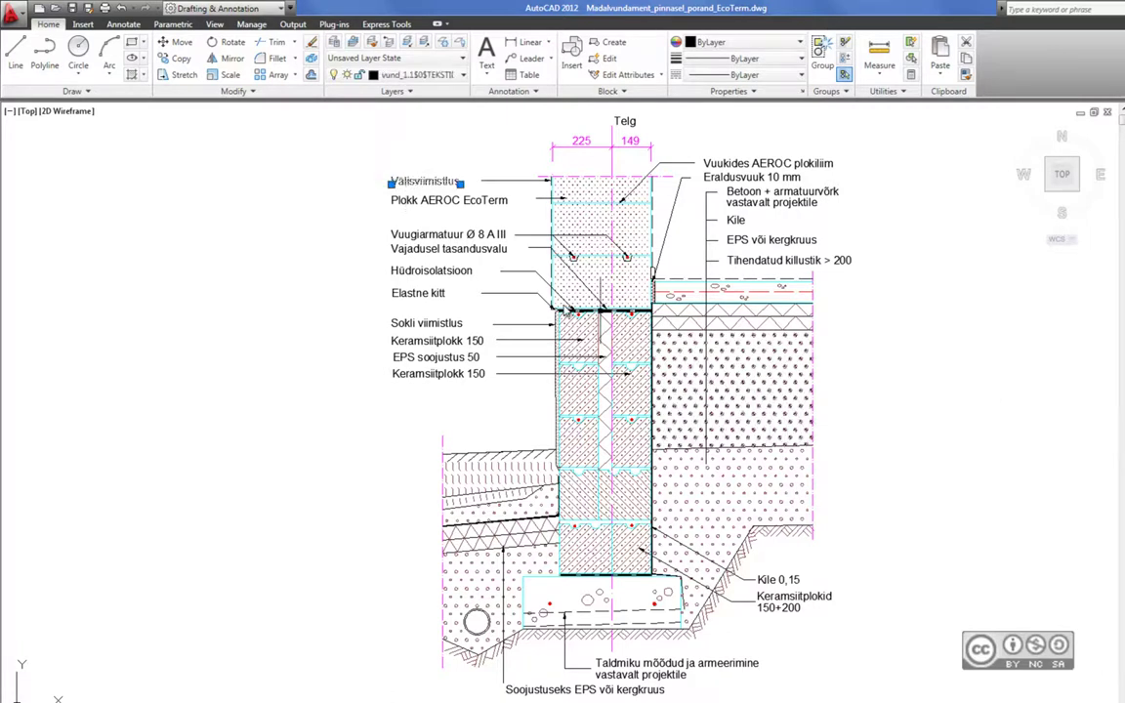
pyautogui.press('Escape')
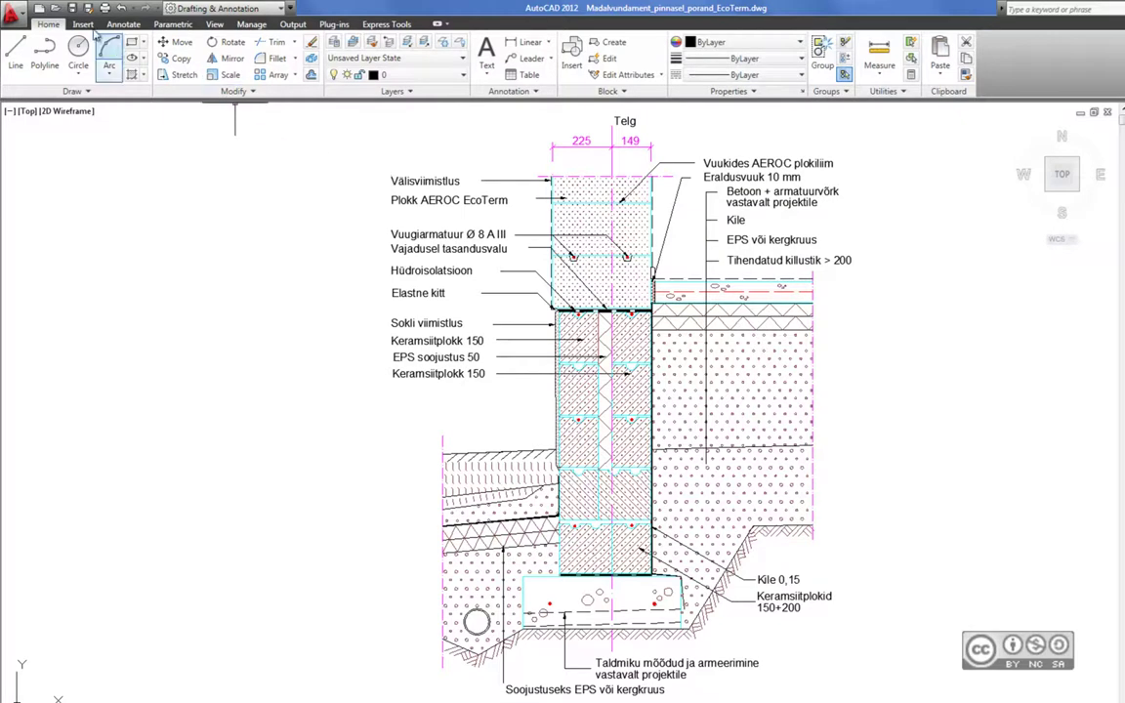
pyautogui.click(122, 24)
pyautogui.click(216, 91)
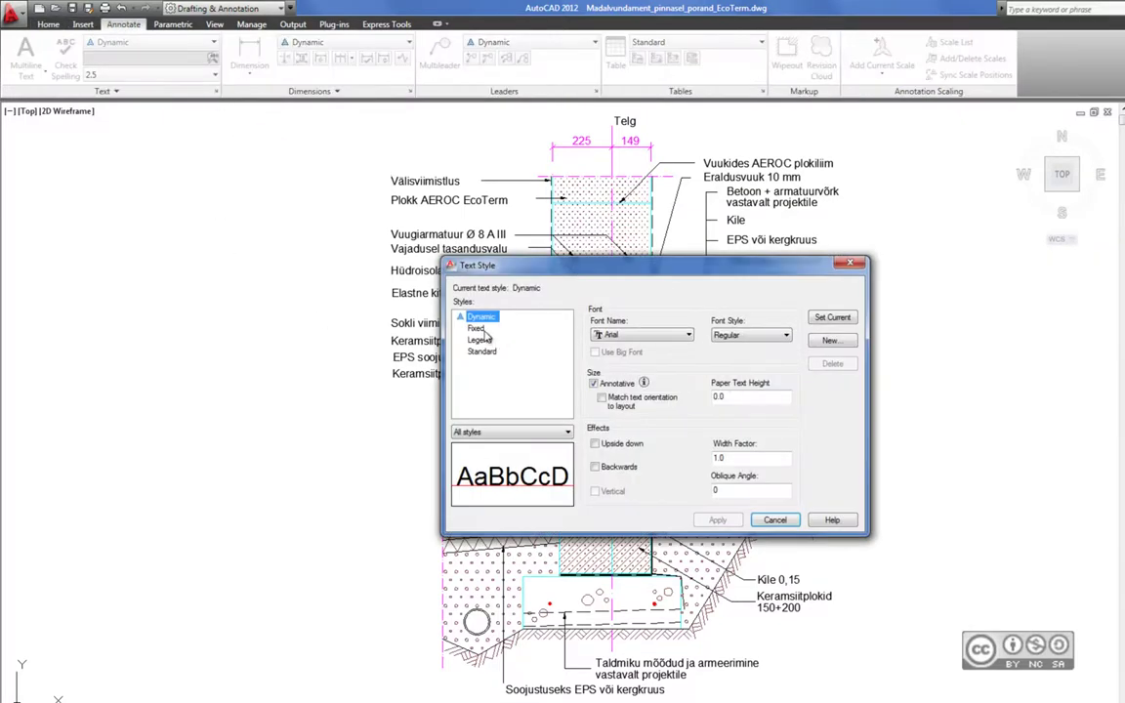
pyautogui.click(742, 395)
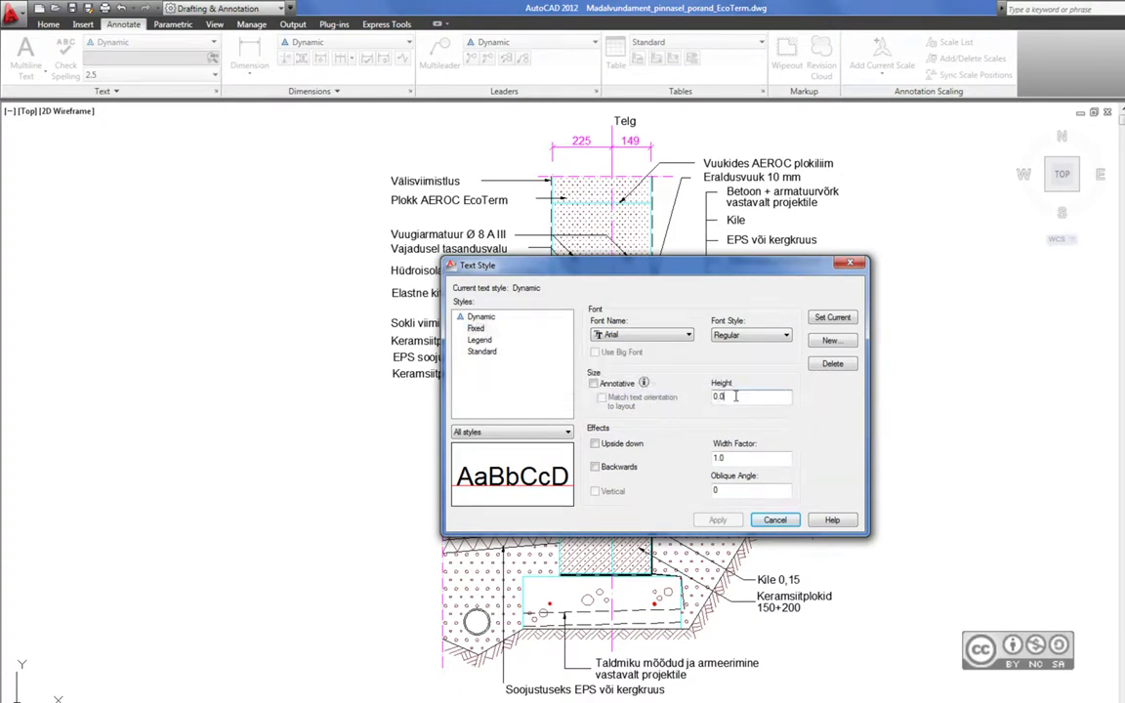
pyautogui.click(775, 521)
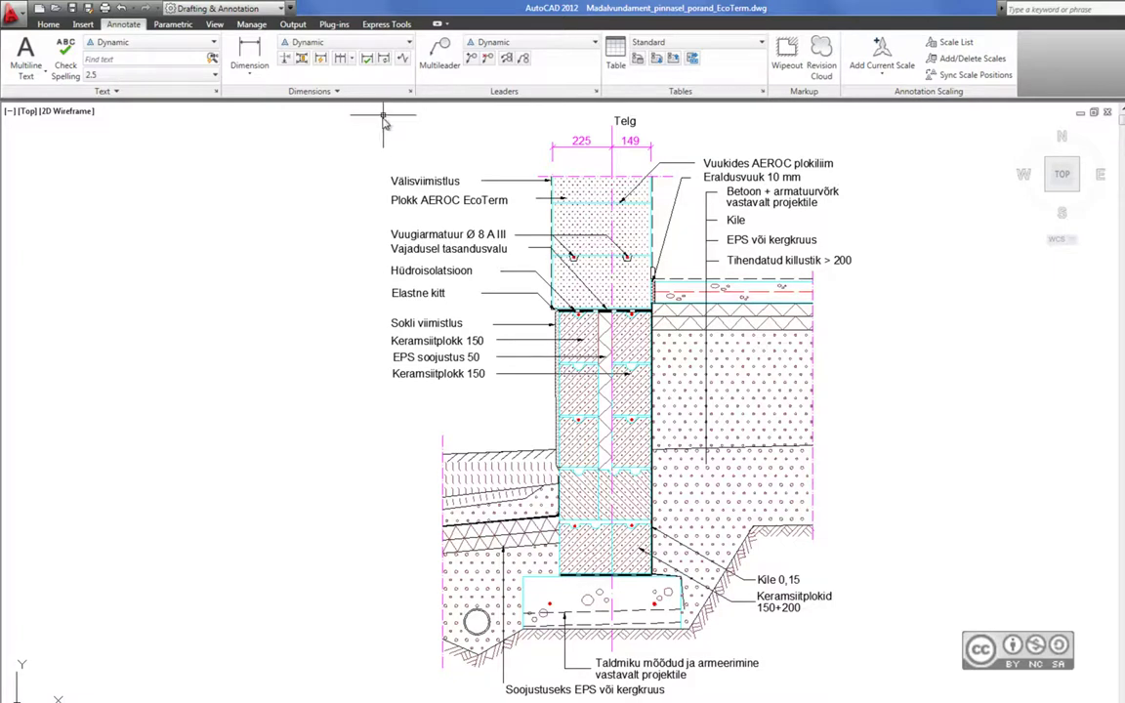
pyautogui.click(217, 93)
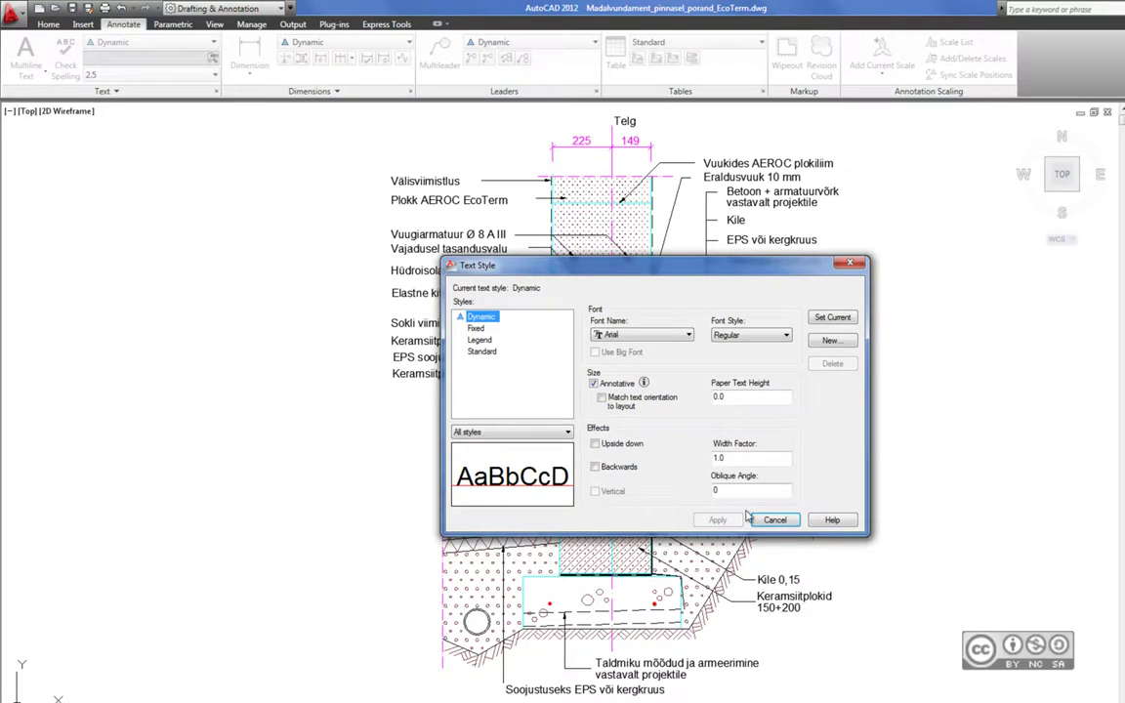
pyautogui.press('Escape')
pyautogui.click(51, 25)
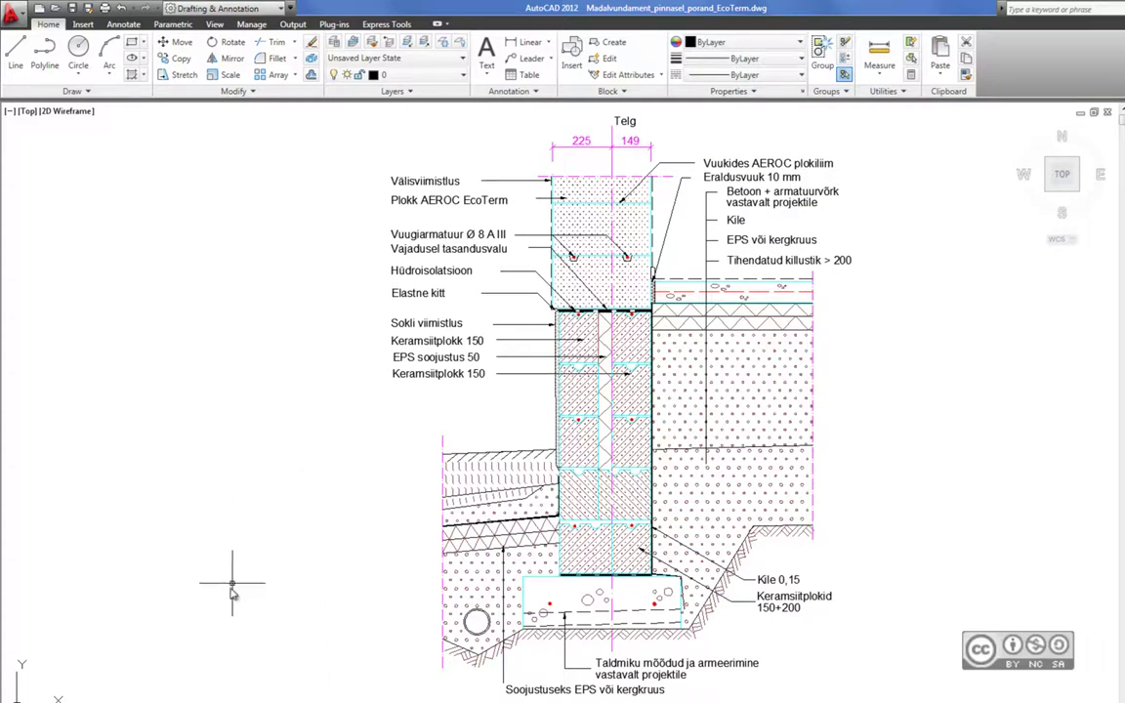
# Step: Switch to the layout sheet with the 1:10 and 1:20 viewports
pyautogui.click(227, 695)
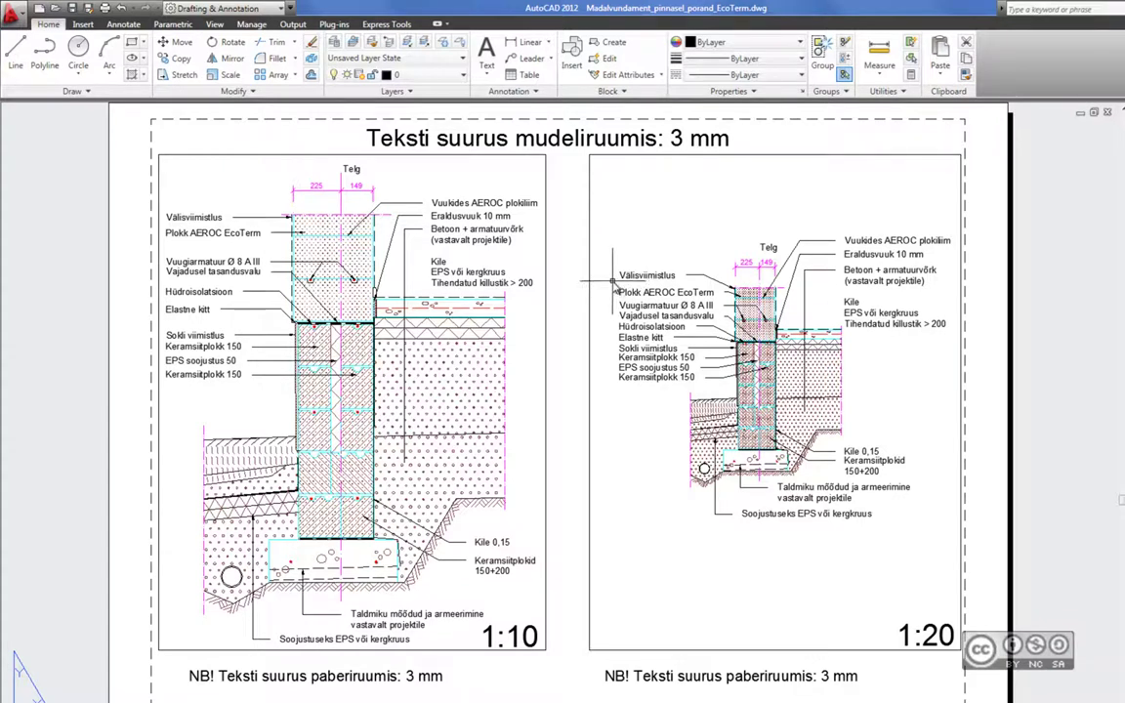
# Step: Maximize and restore the 1:20 viewport, then go back to Model space with Ctrl+PageUp
pyautogui.doubleClick(587, 282)
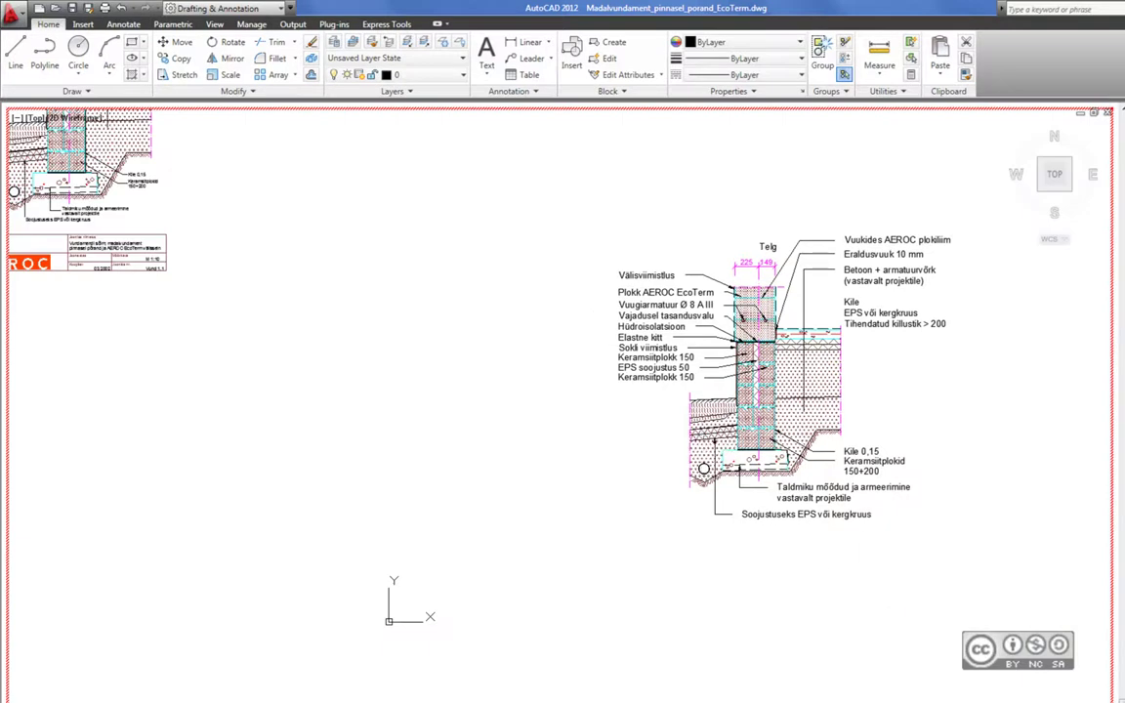
pyautogui.doubleClick(724, 572)
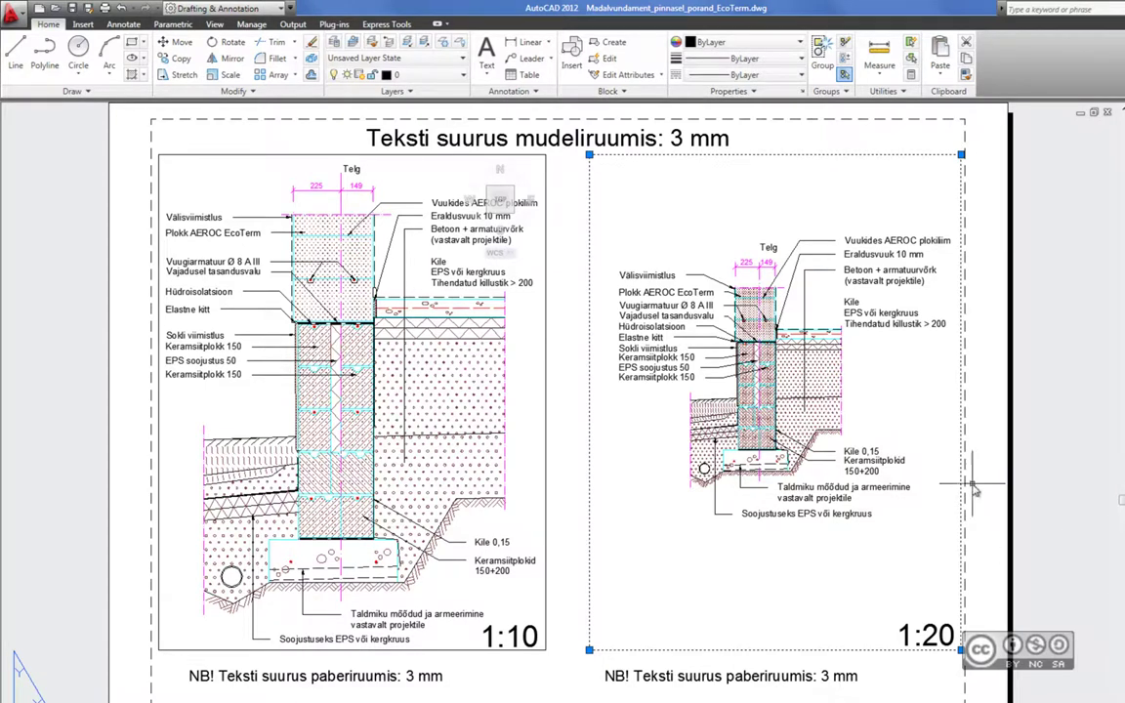
pyautogui.press('Escape')
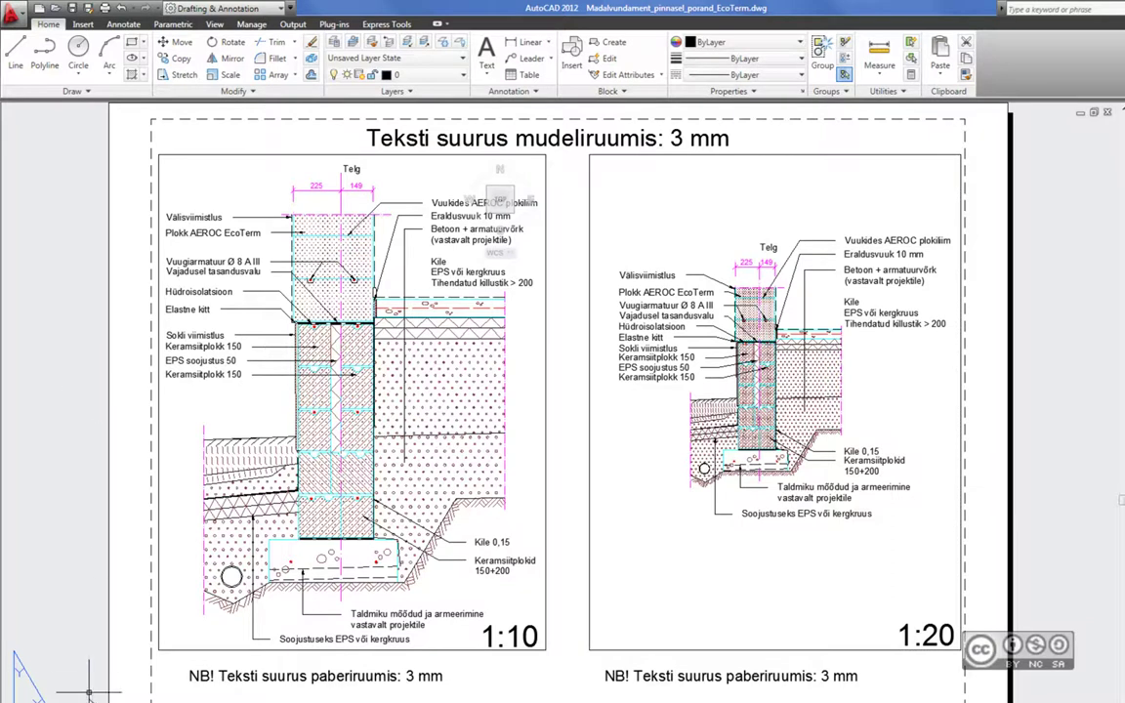
pyautogui.hotkey('ctrl', 'pageup')
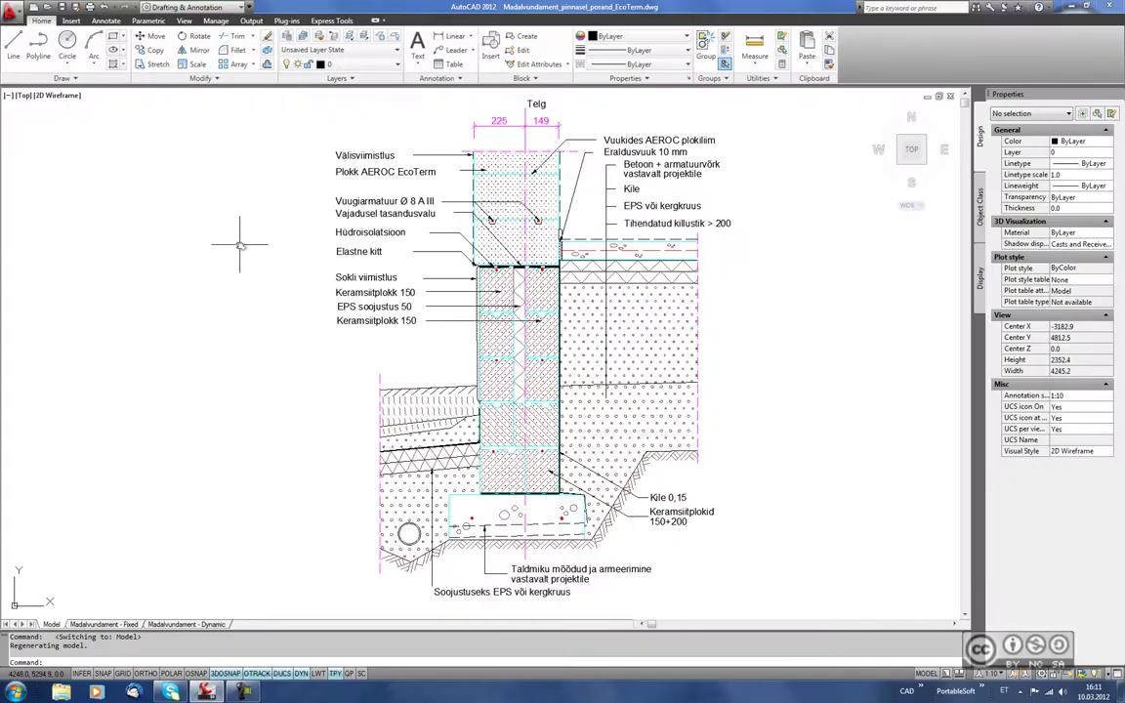
# Step: Window-select the whole detail with its title block and copy it (CO) to the left
pyautogui.scroll(-3, 238, 239)
pyautogui.moveTo(234, 251); pyautogui.dragTo(479, 268, button='middle')
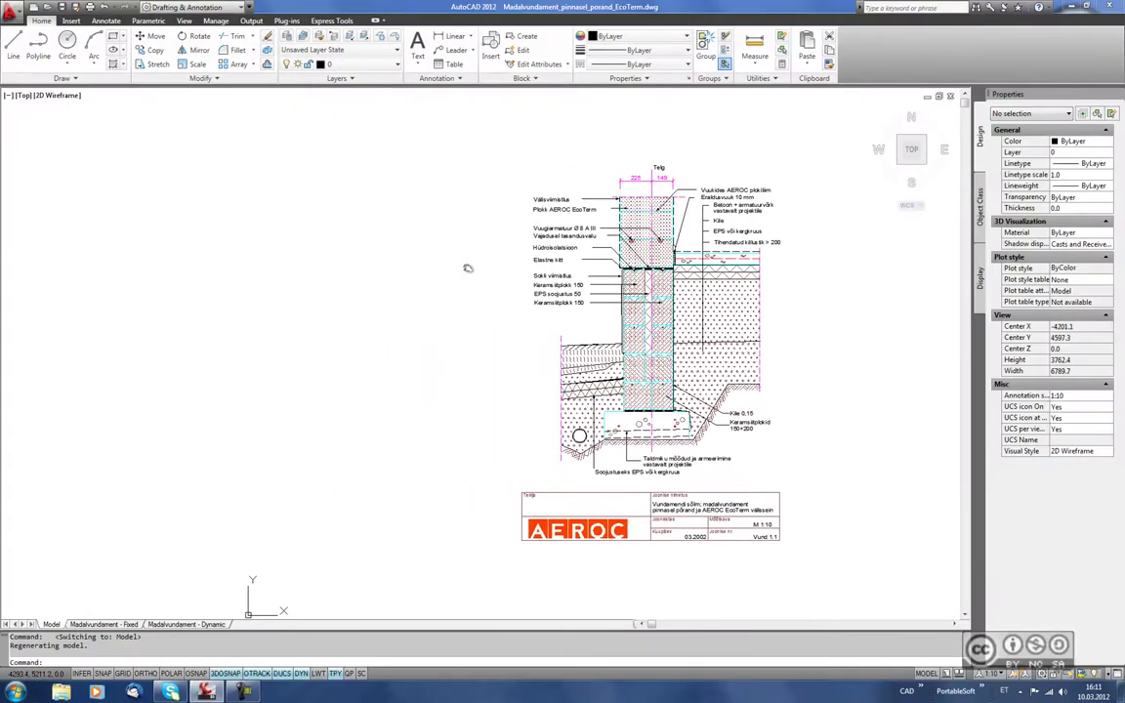
pyautogui.click(500, 153)
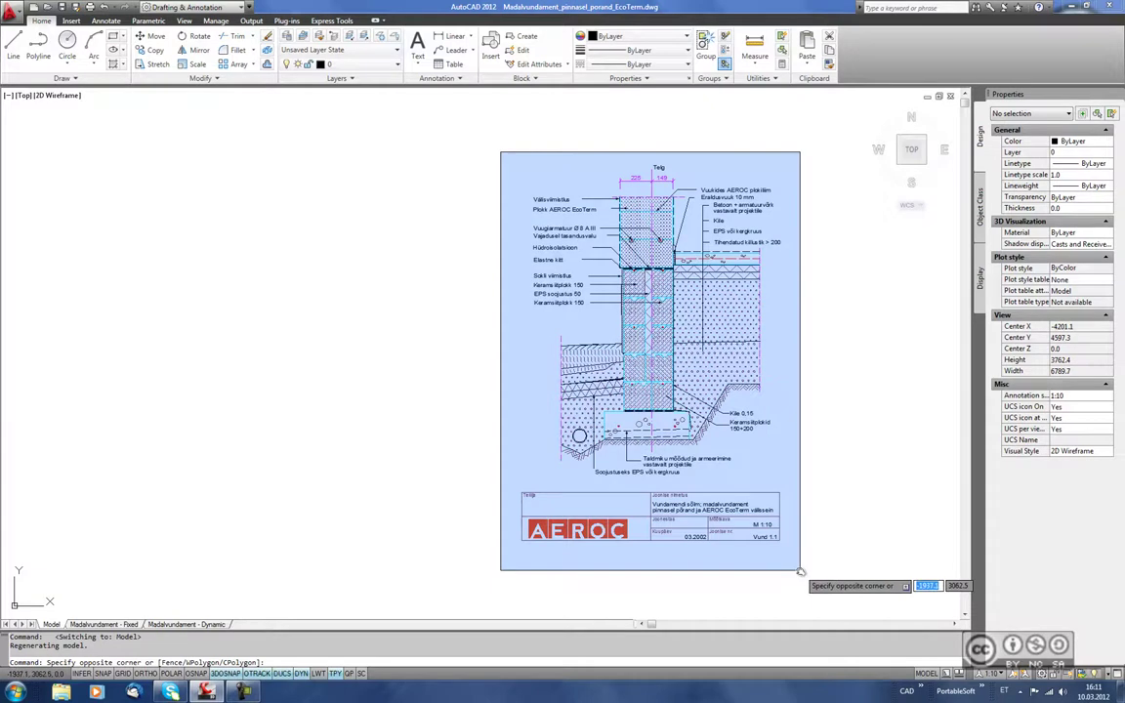
pyautogui.click(792, 585)
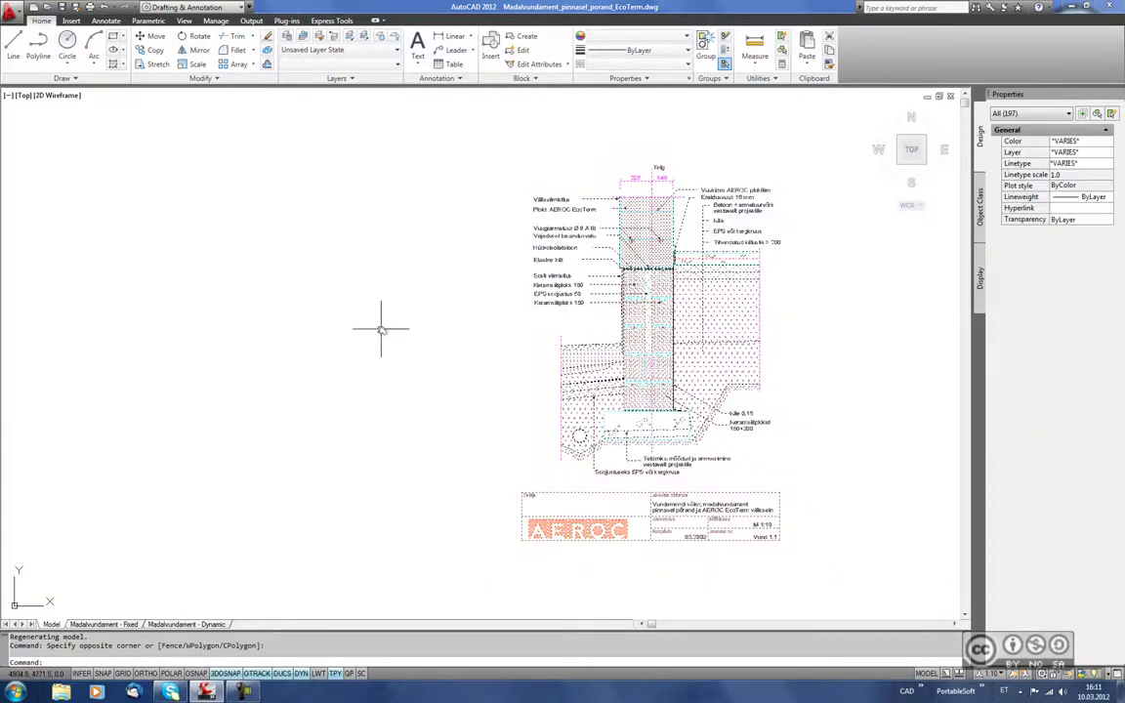
pyautogui.write('co')
pyautogui.press('Return')
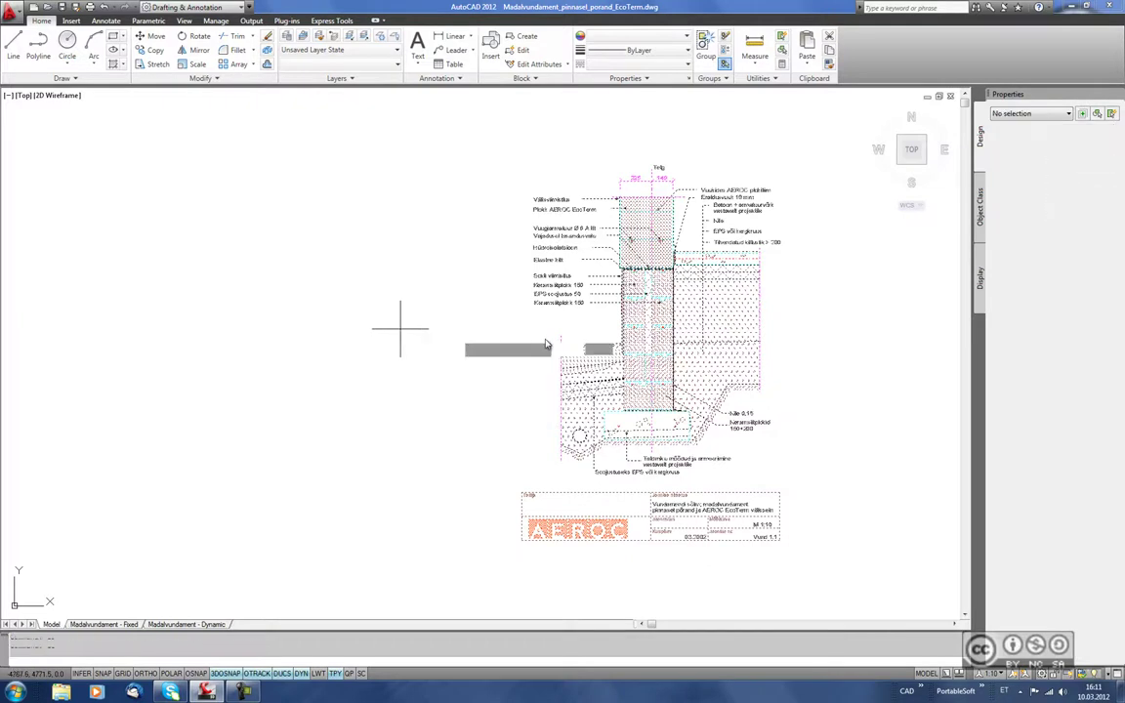
pyautogui.click(593, 329)
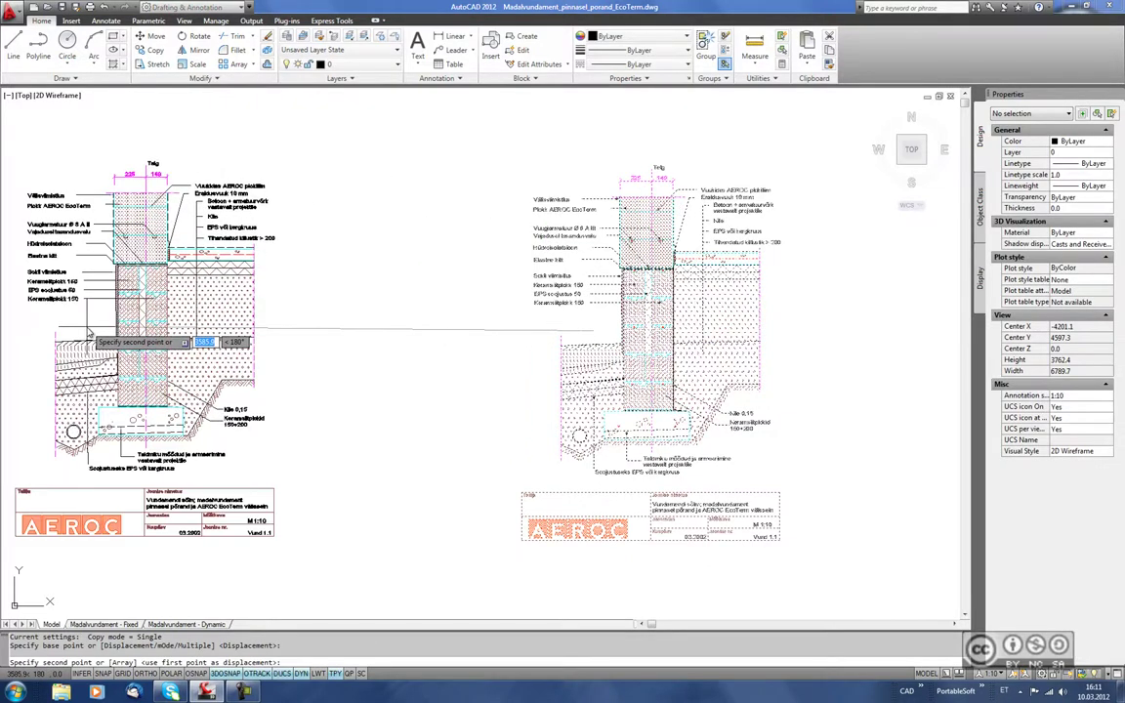
pyautogui.click(87, 333)
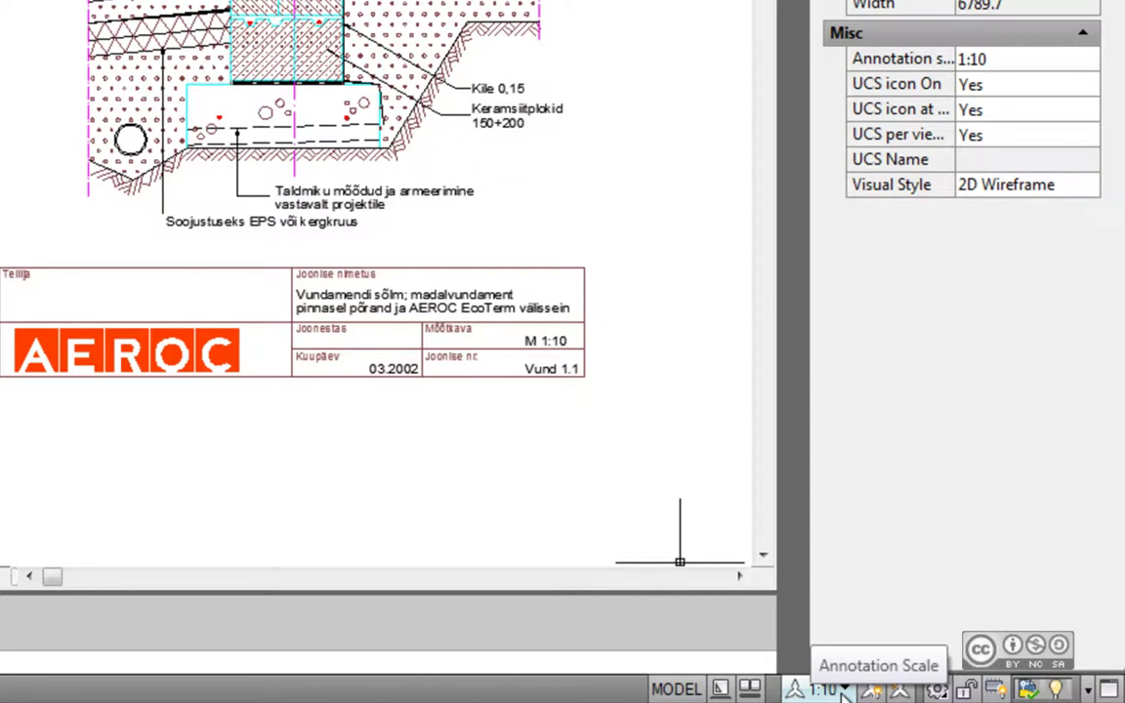
pyautogui.click(844, 691)
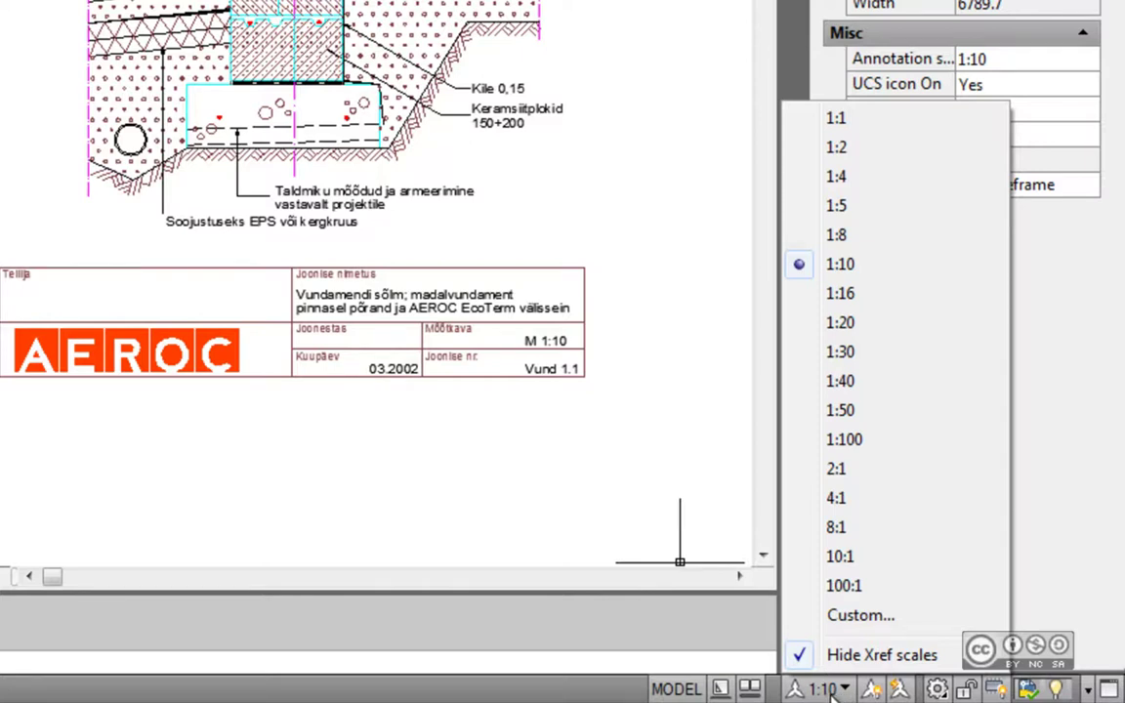
pyautogui.click(548, 520)
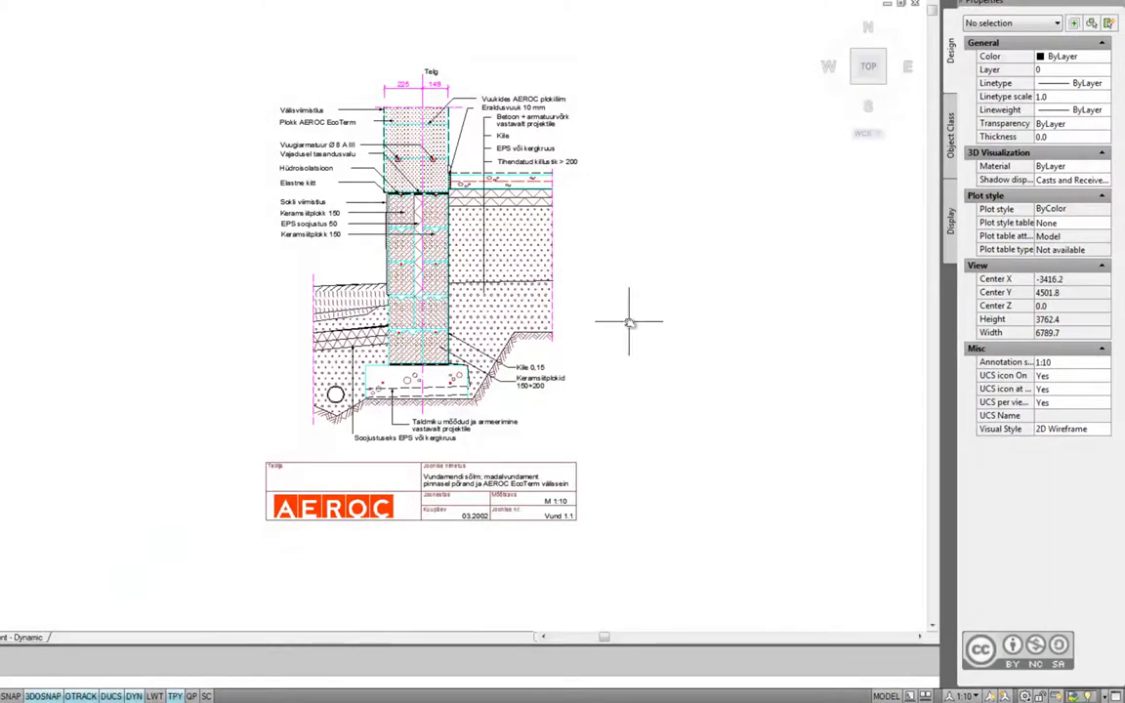
pyautogui.click(220, 52)
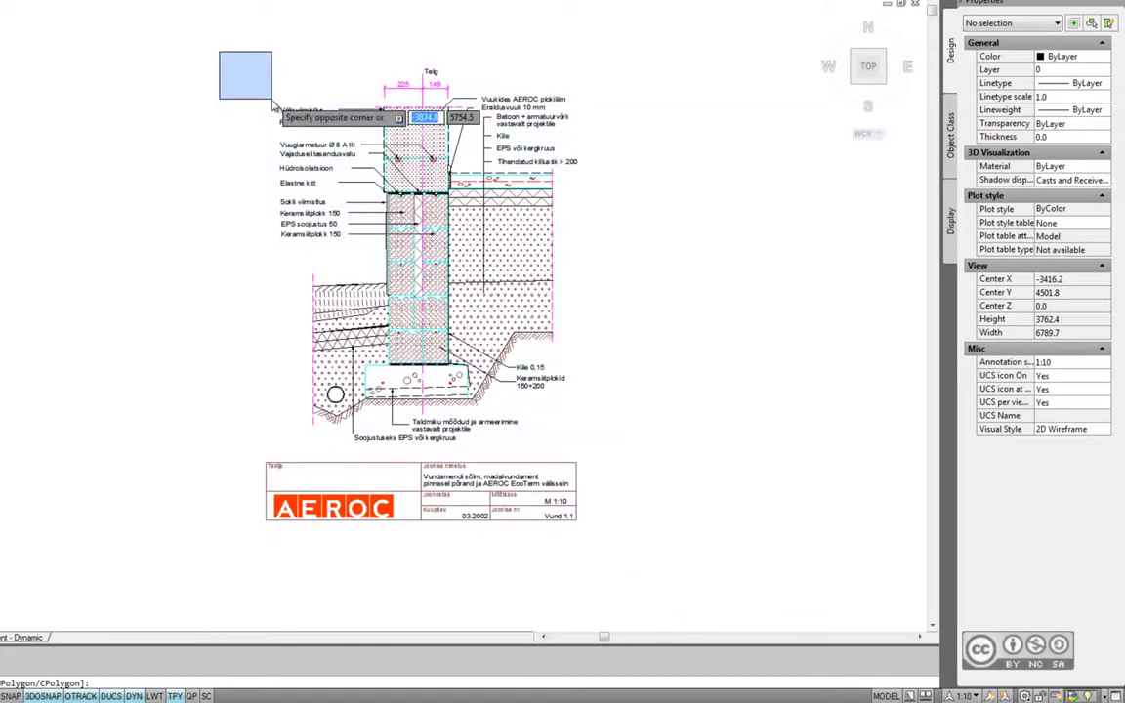
pyautogui.click(276, 95)
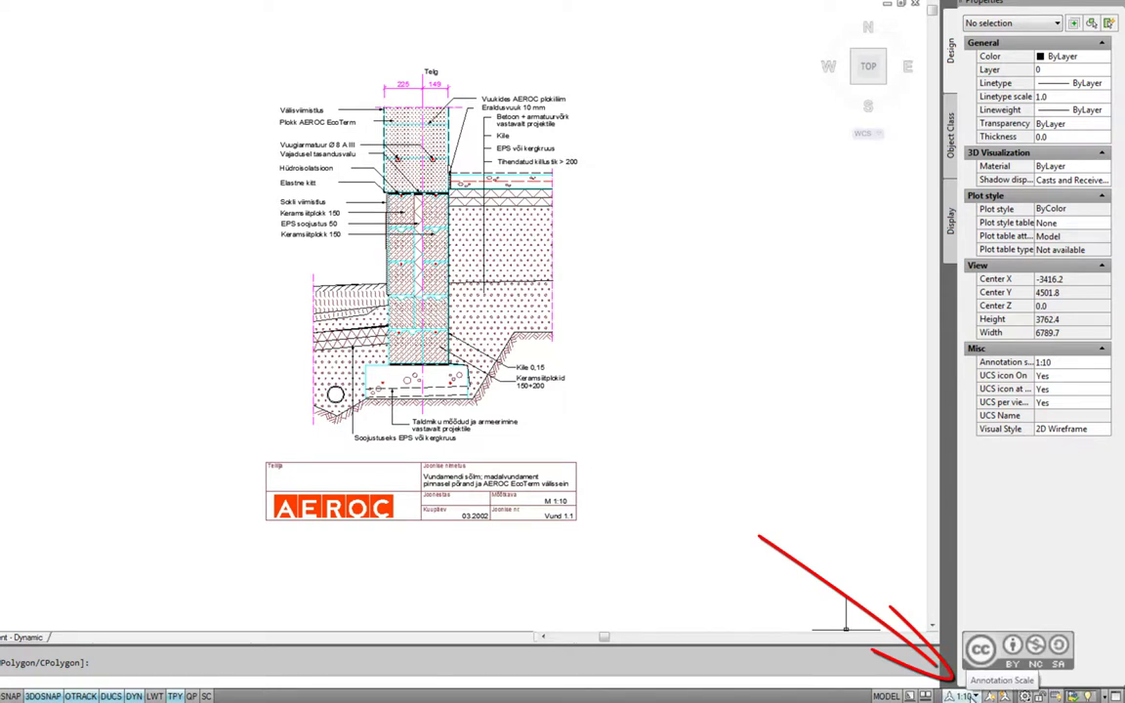
pyautogui.moveTo(157, 278); pyautogui.dragTo(602, 283, button='middle')
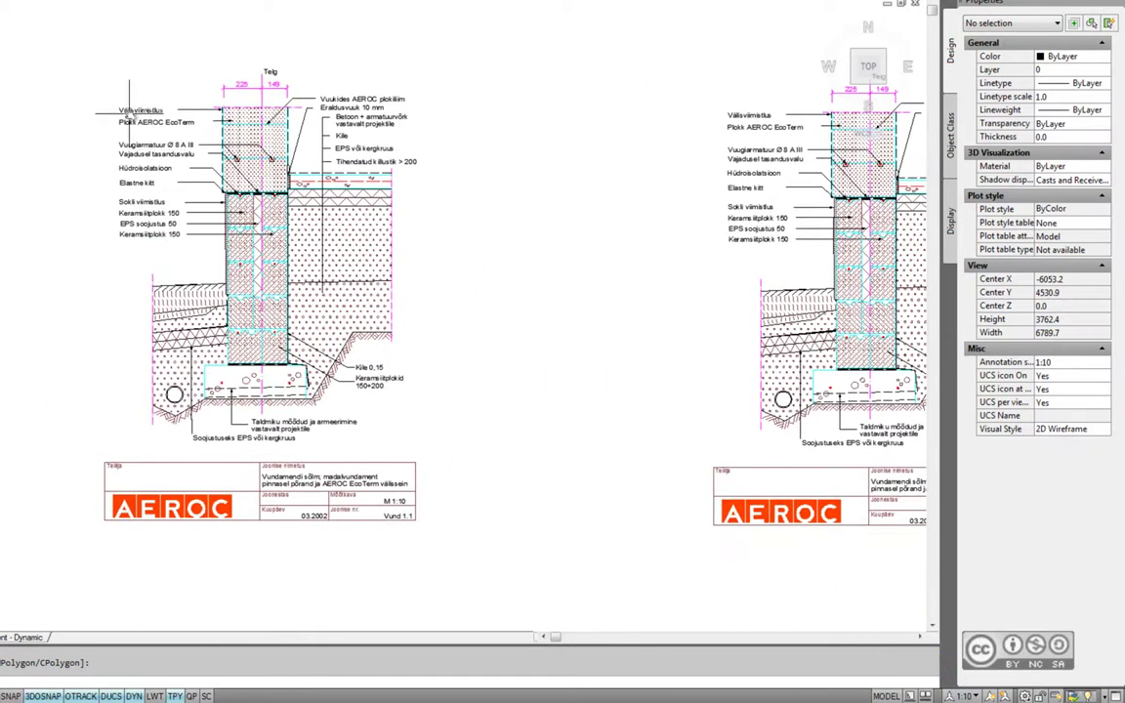
pyautogui.scroll(2, 128, 109)
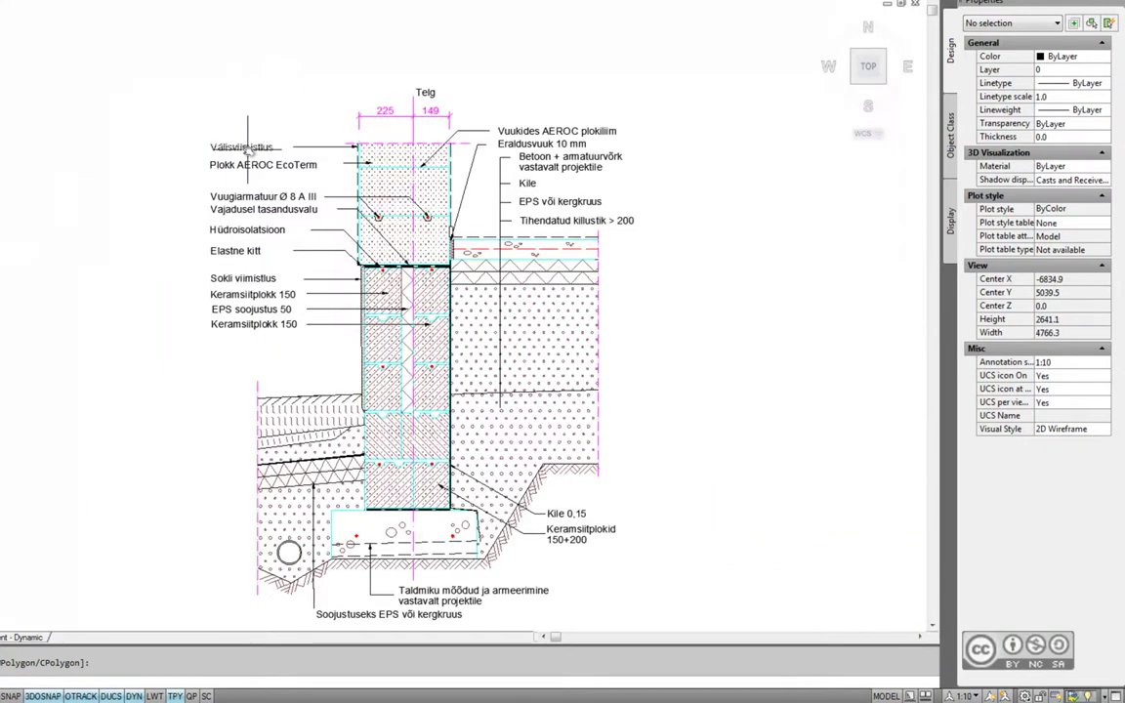
pyautogui.click(250, 147)
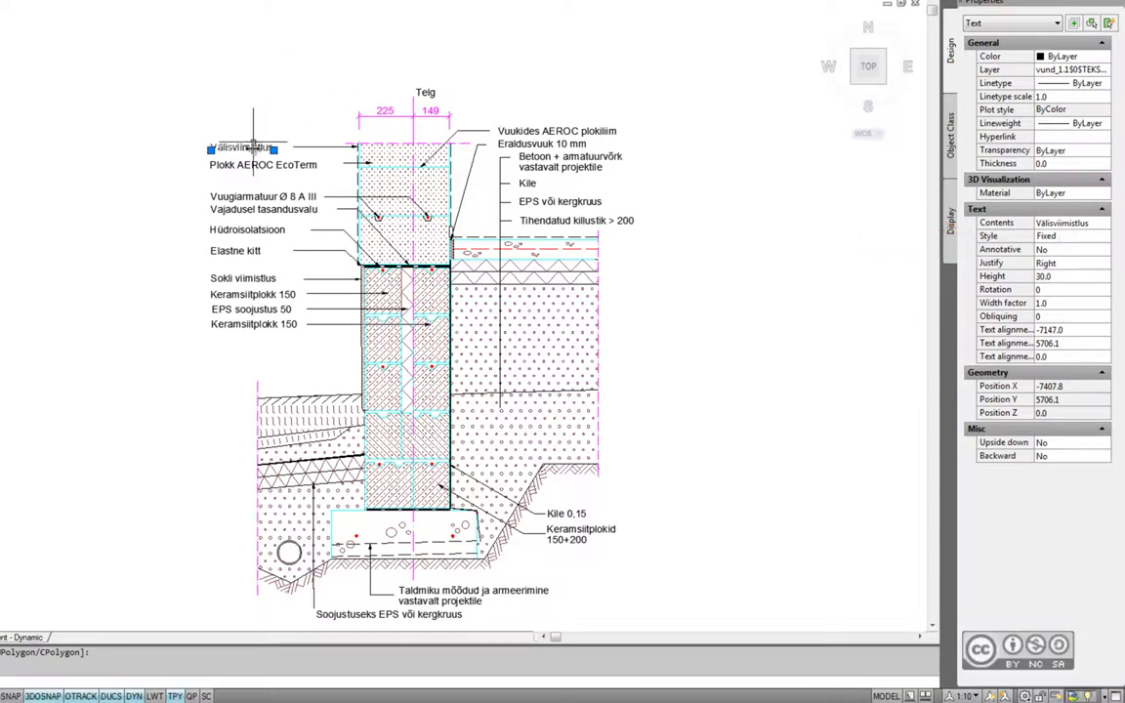
pyautogui.press('Escape')
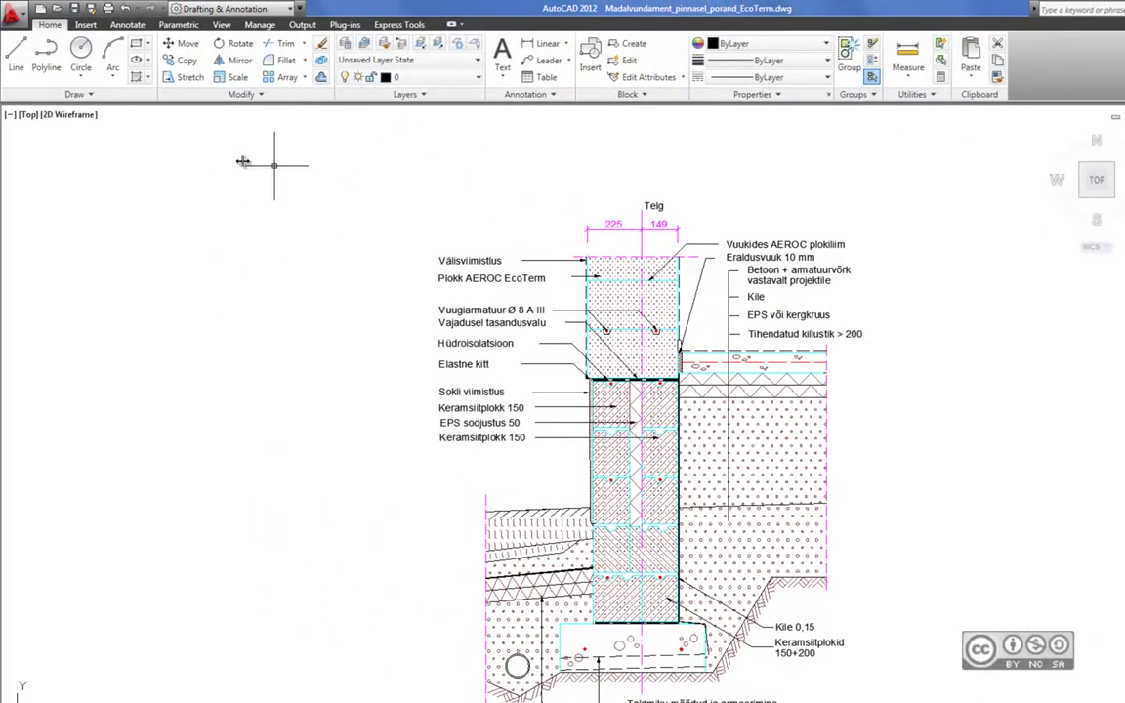
# Step: Open the Text Style dialog from the Annotate tab and review the Fixed style
pyautogui.click(127, 24)
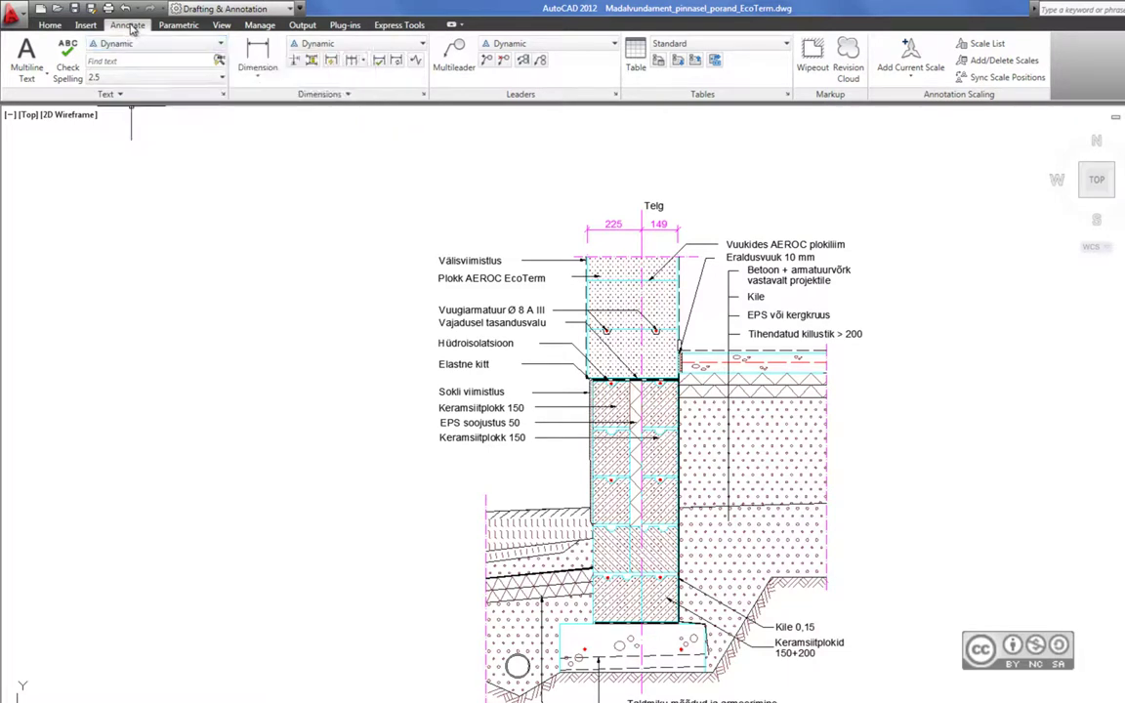
pyautogui.click(223, 95)
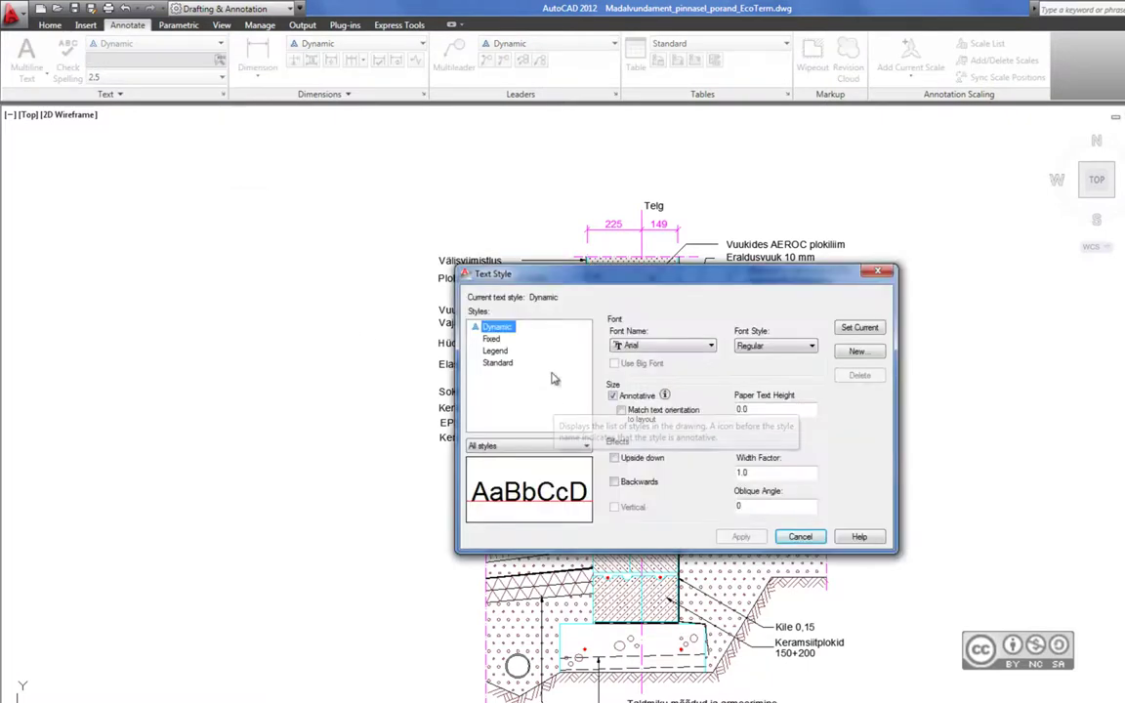
pyautogui.click(493, 339)
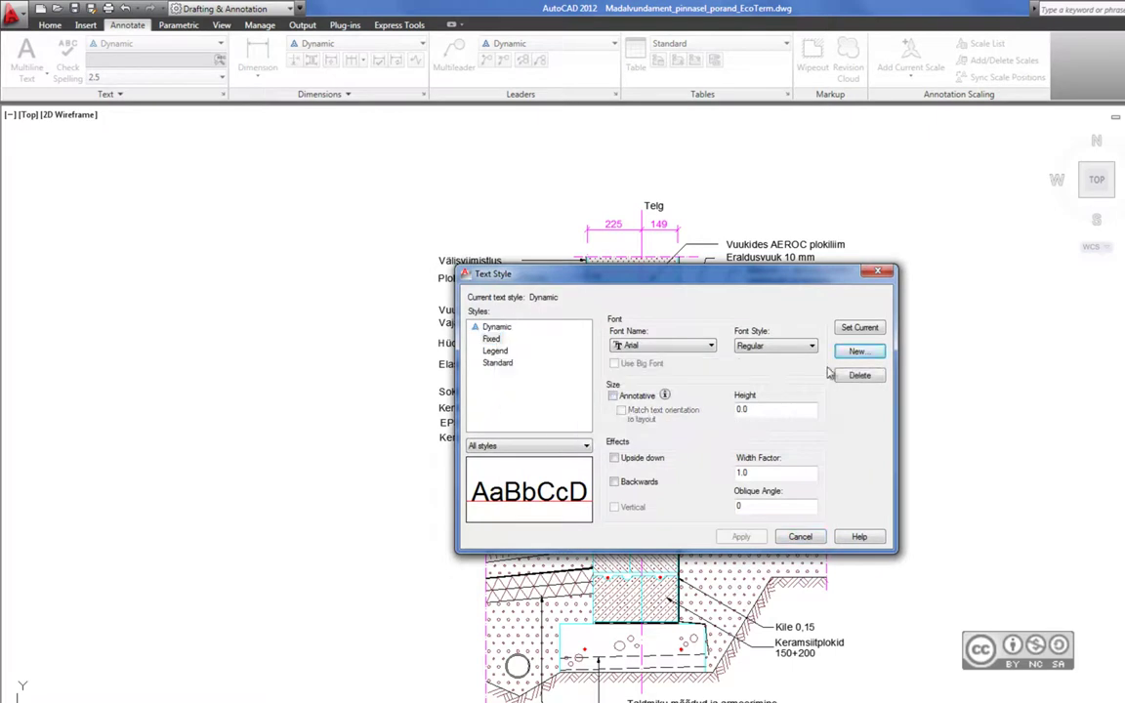
# Step: Create the annotative Muutuv_Skaala text style with paper height 0 and apply it
pyautogui.click(856, 351)
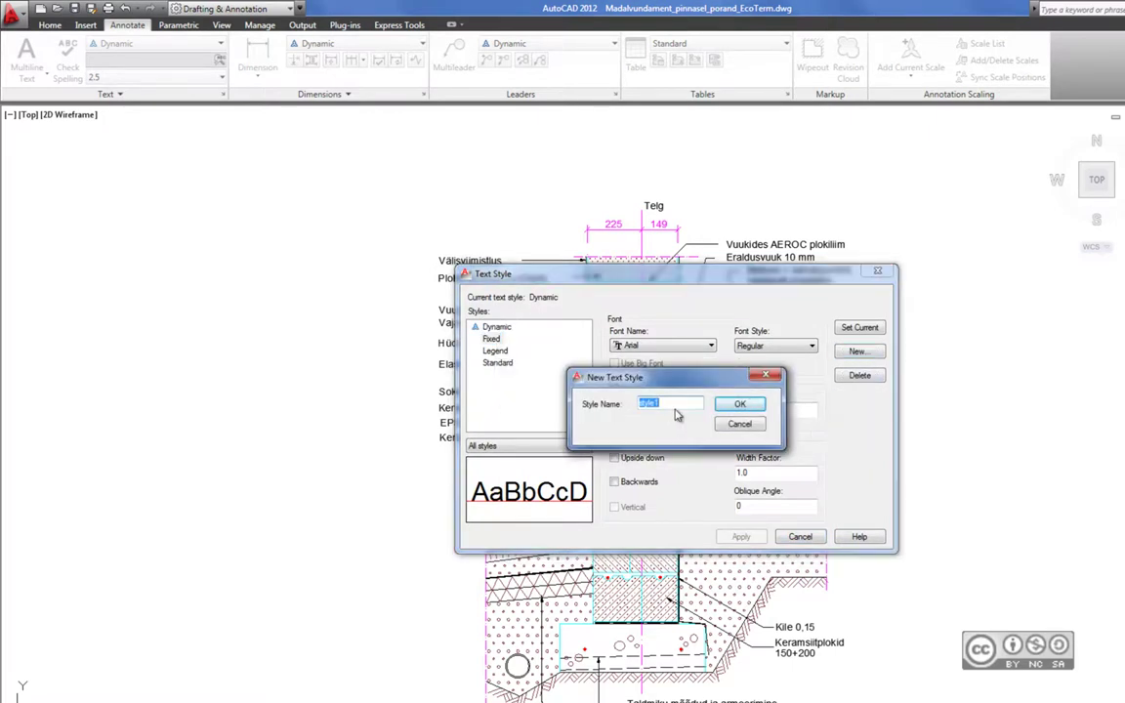
pyautogui.write('Muutuv_Skaala')
pyautogui.press('Return')
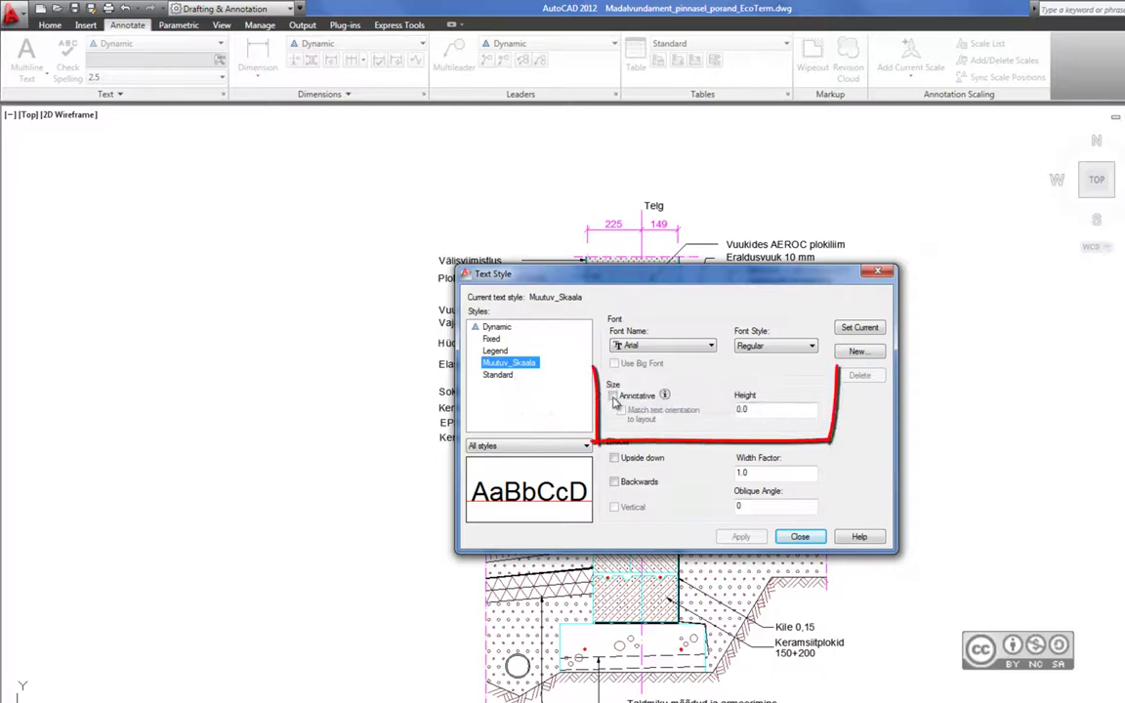
pyautogui.click(614, 397)
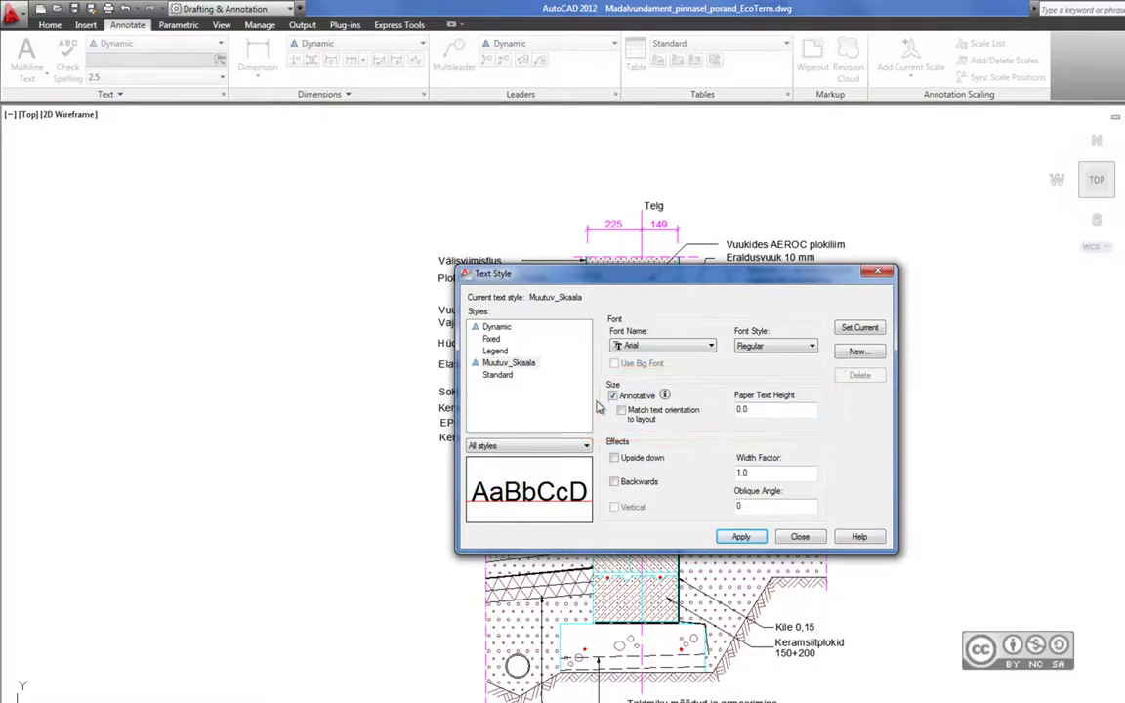
pyautogui.doubleClick(775, 411)
pyautogui.write('3')
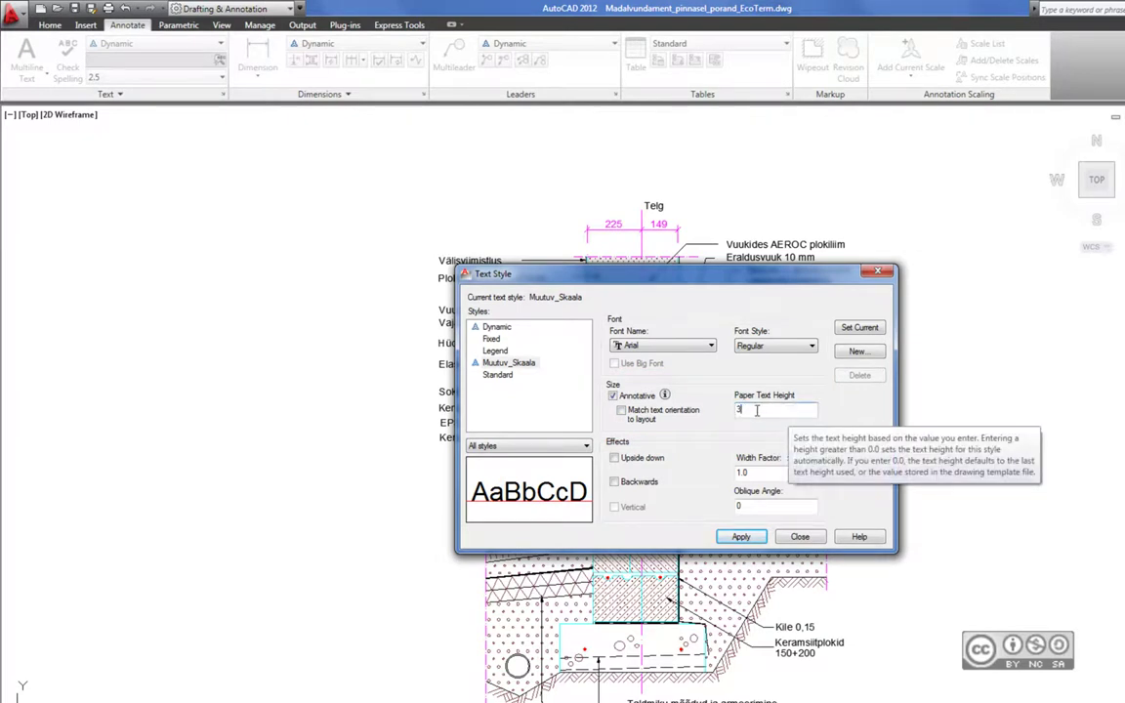
pyautogui.doubleClick(758, 410)
pyautogui.write('0')
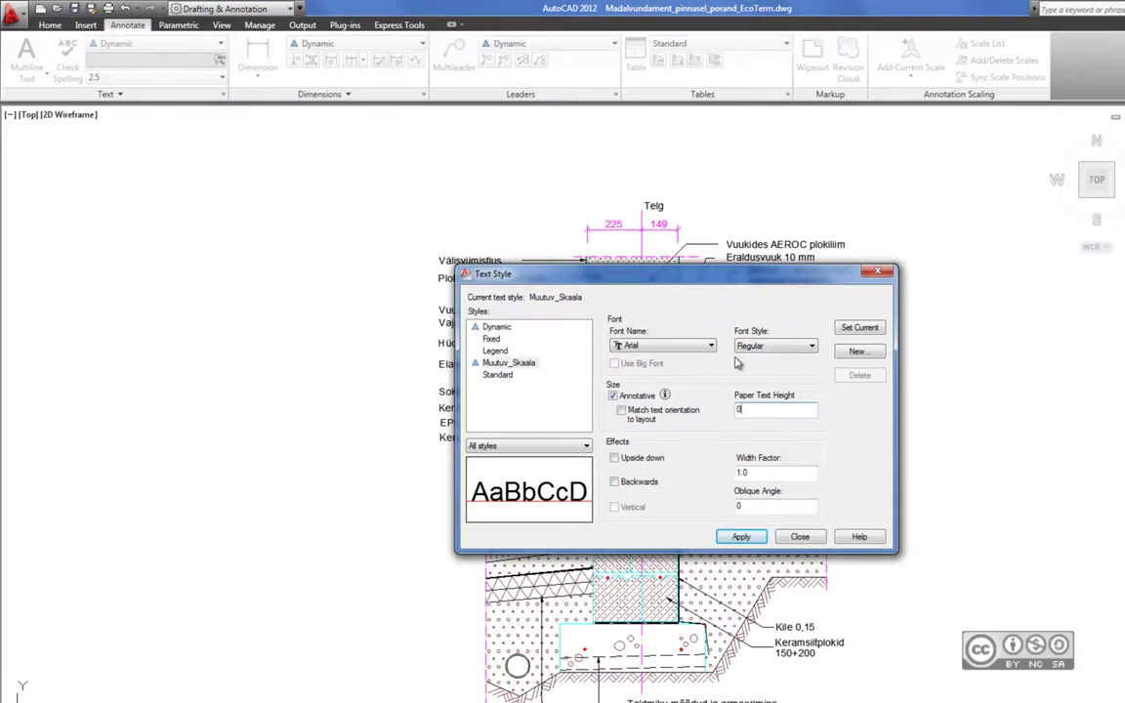
pyautogui.click(742, 537)
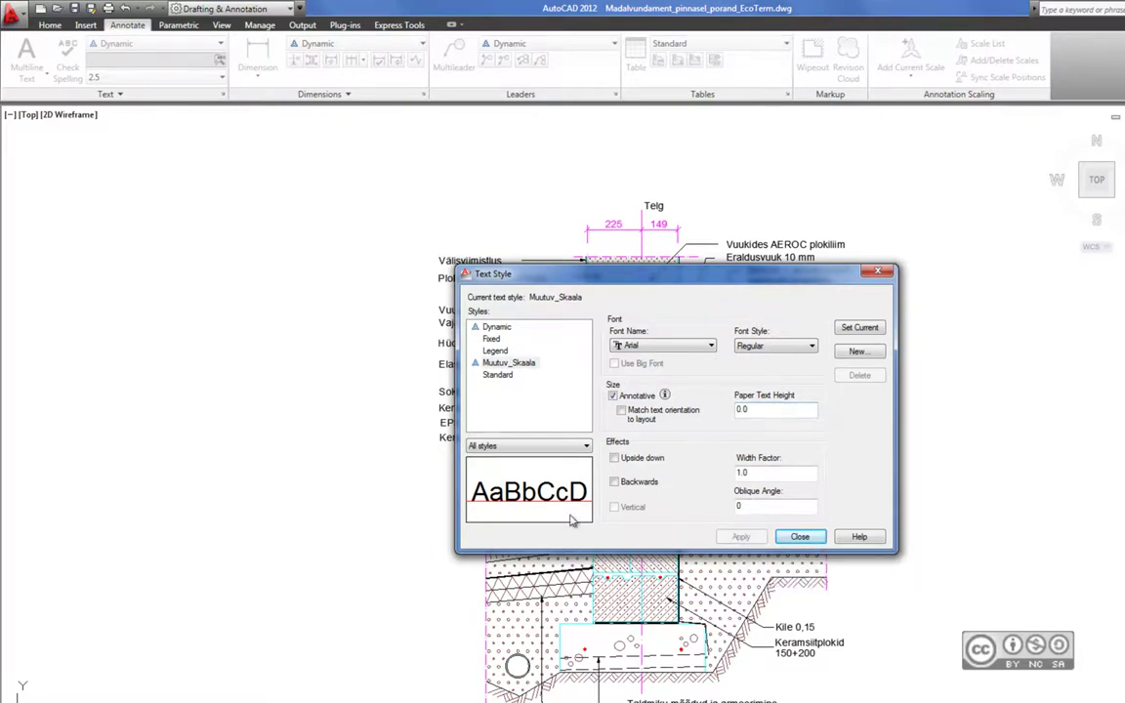
pyautogui.click(800, 536)
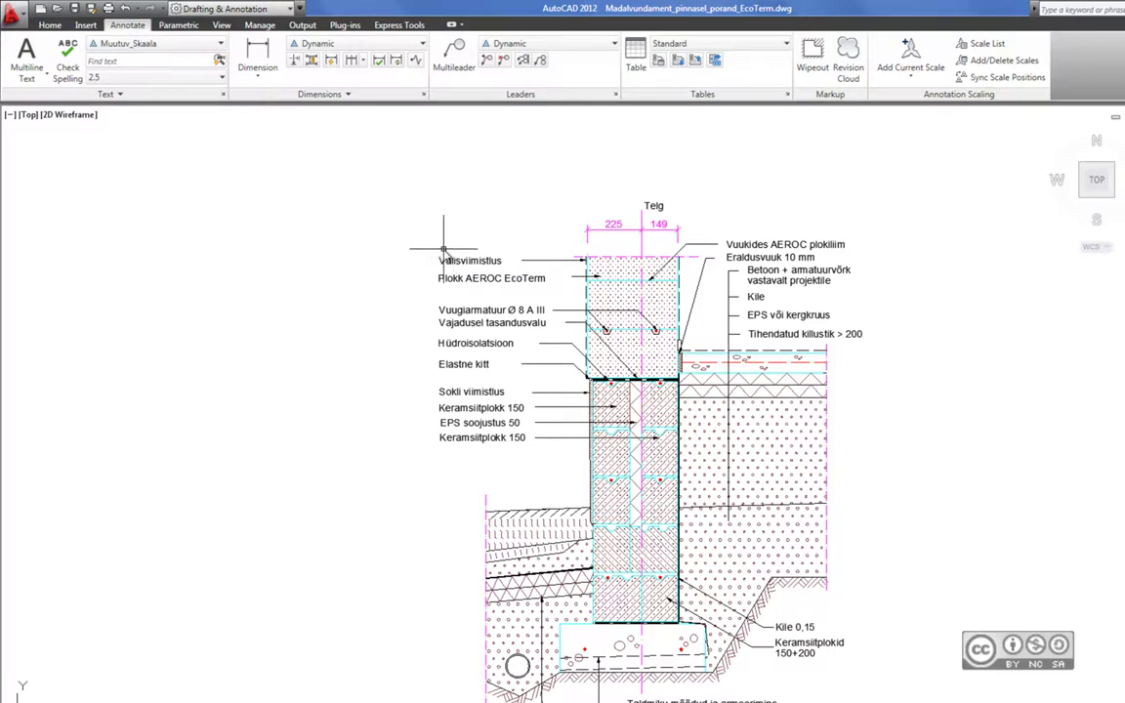
# Step: Write a new multiline text label 'Välisviimistlus' at the upper left of the detail
pyautogui.click(15, 49)
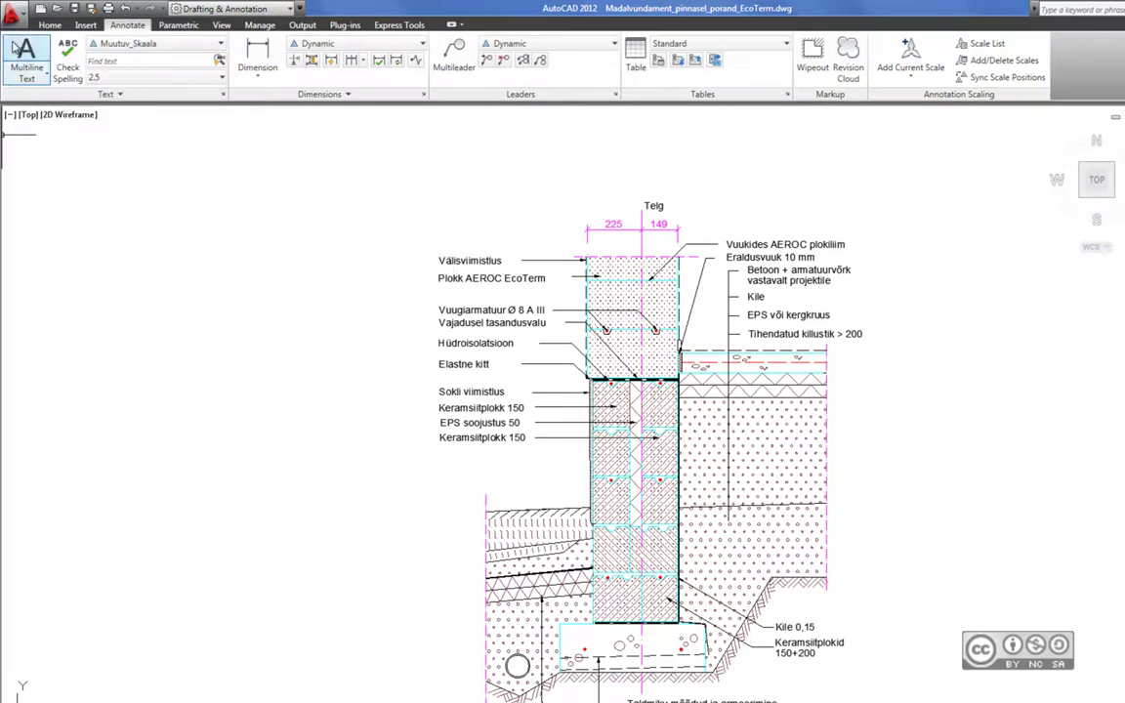
pyautogui.click(439, 226)
pyautogui.click(515, 240)
pyautogui.write('Välisviimistlus')
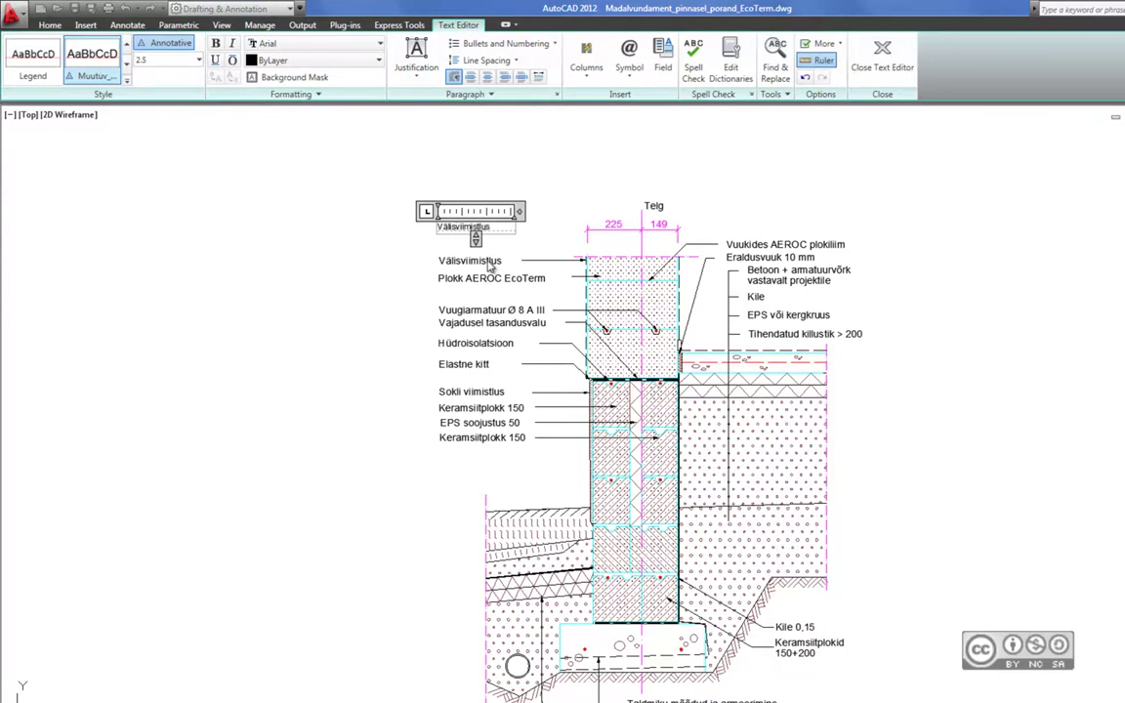
pyautogui.click(488, 266)
# Step: Set the label's paper text height to 3 in the Properties palette
pyautogui.hotkey('ctrl', '1')
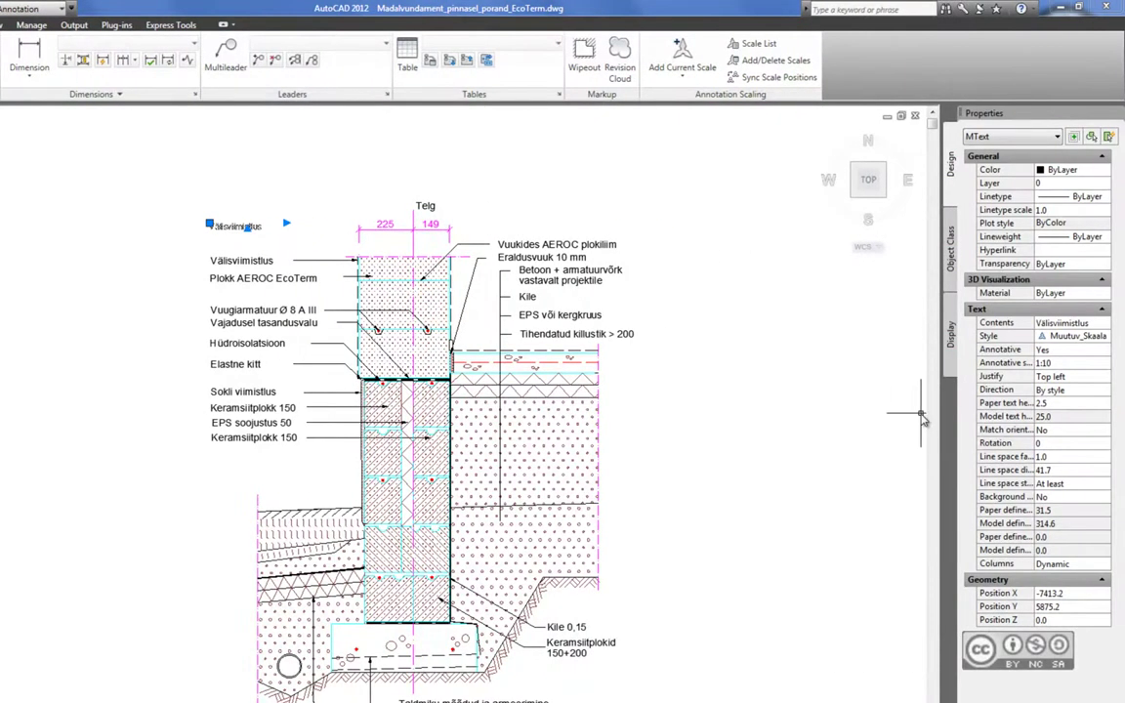
pyautogui.moveTo(941, 410); pyautogui.dragTo(900, 410)
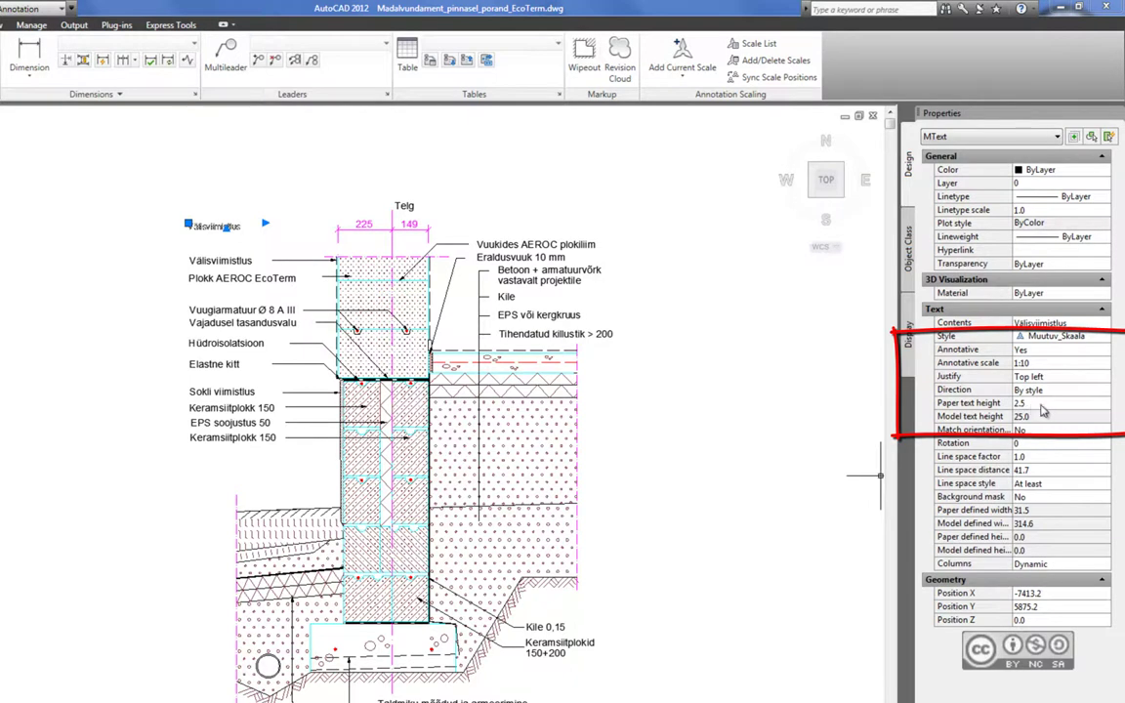
pyautogui.click(959, 403)
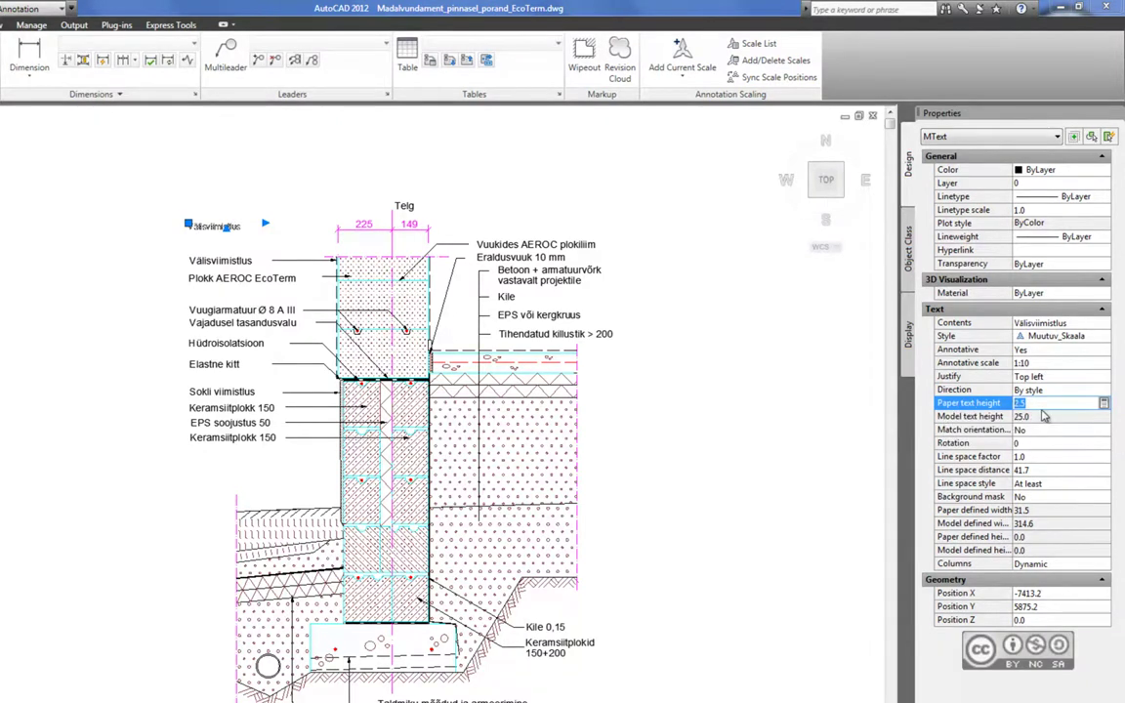
pyautogui.write('3')
pyautogui.click(965, 418)
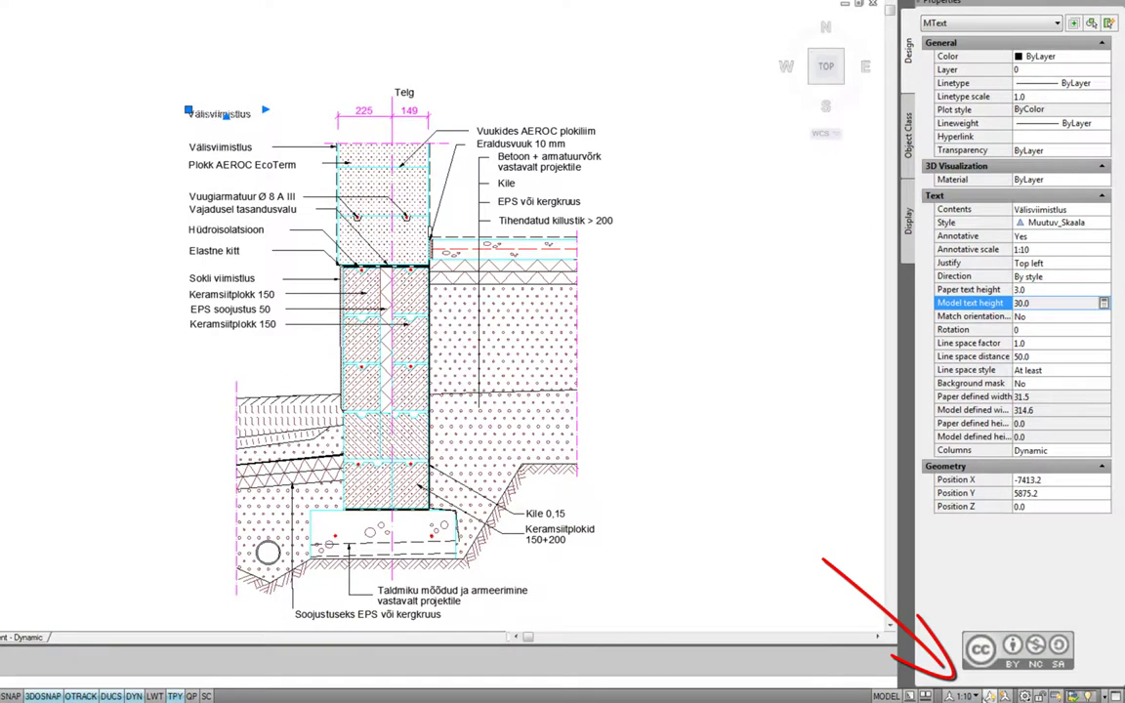
# Step: Select the second Välisviimistlus label and inspect its text
pyautogui.press('Escape')
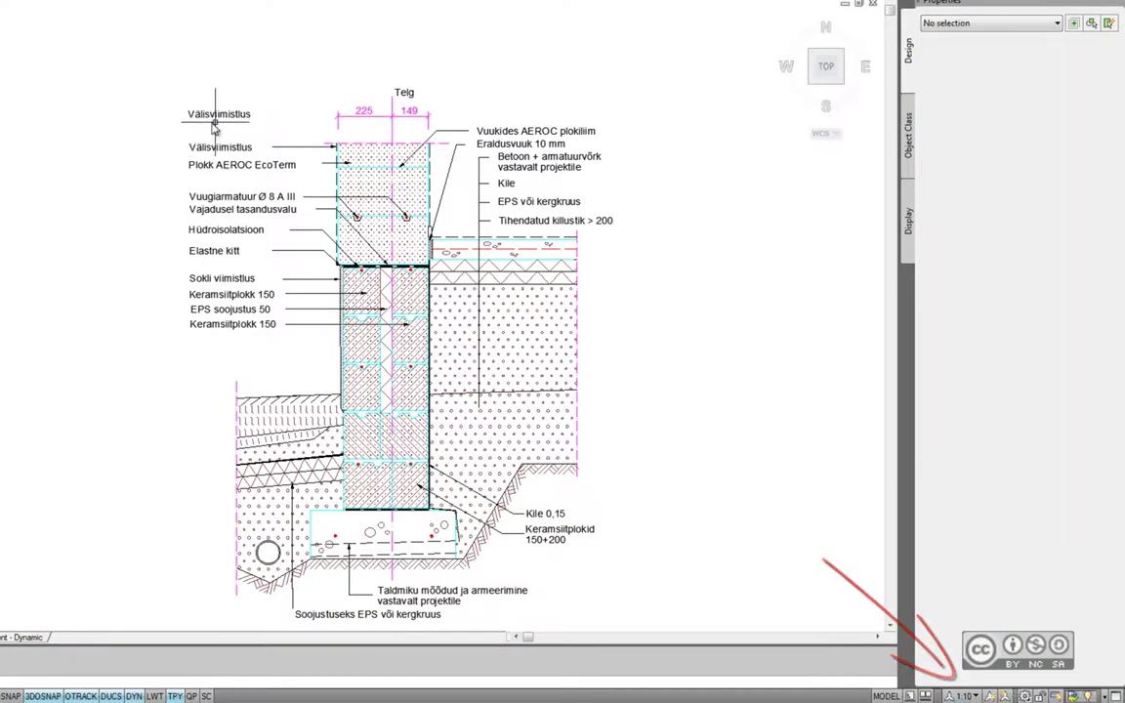
pyautogui.scroll(1, 214, 125)
pyautogui.click(194, 164)
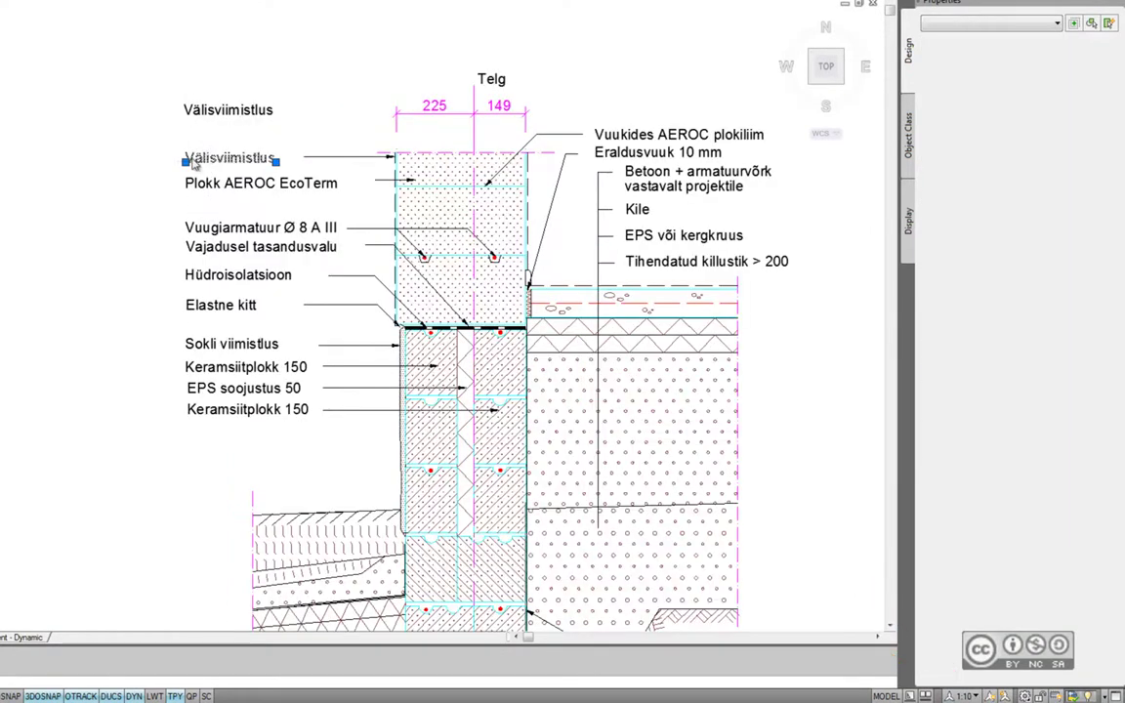
pyautogui.doubleClick(223, 158)
pyautogui.click(195, 160)
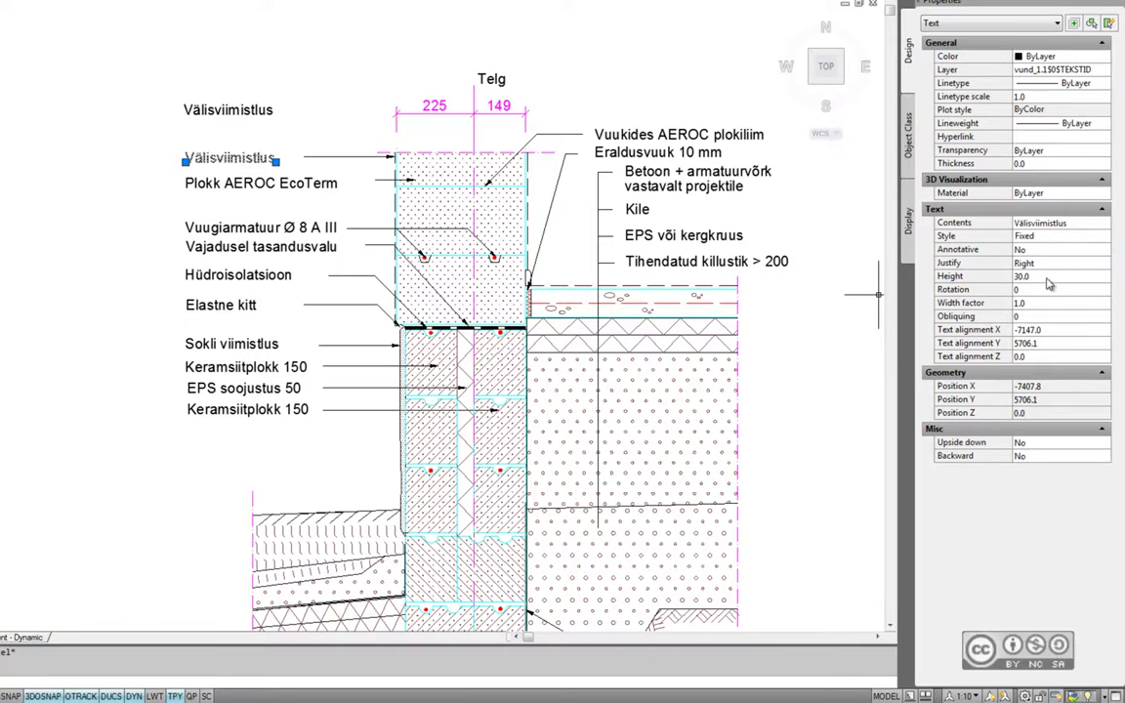
pyautogui.press('Escape')
# Step: Crossing-select the left-side labels and leaders and delete them
pyautogui.click(351, 434)
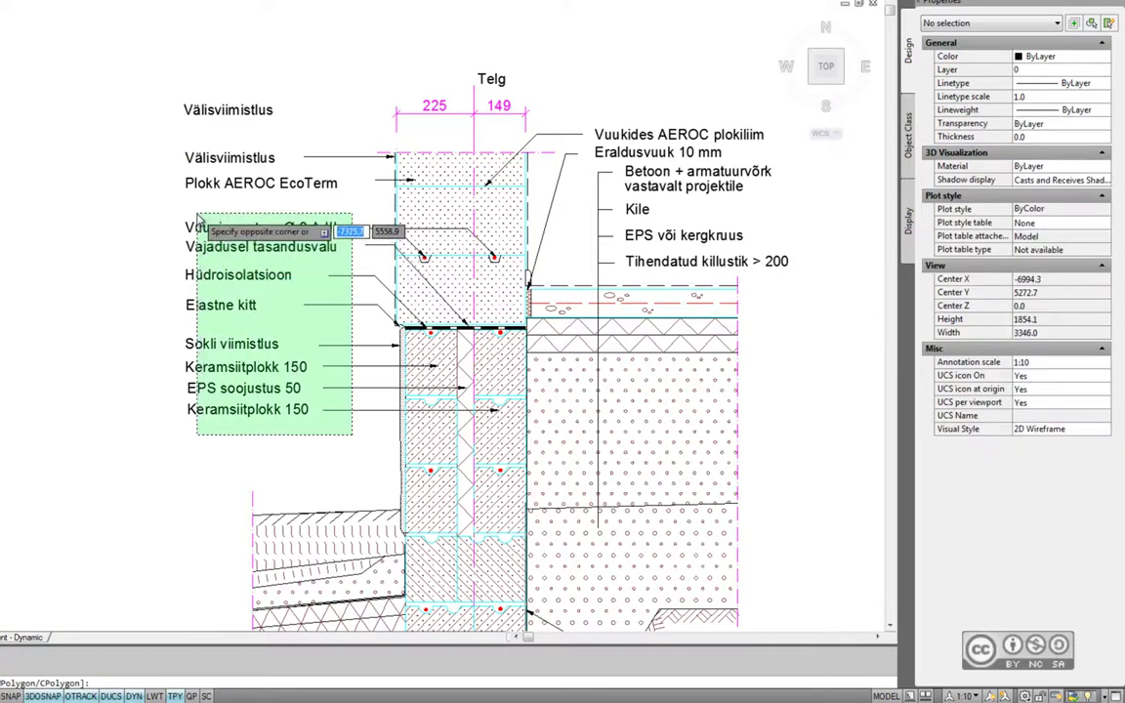
pyautogui.click(198, 214)
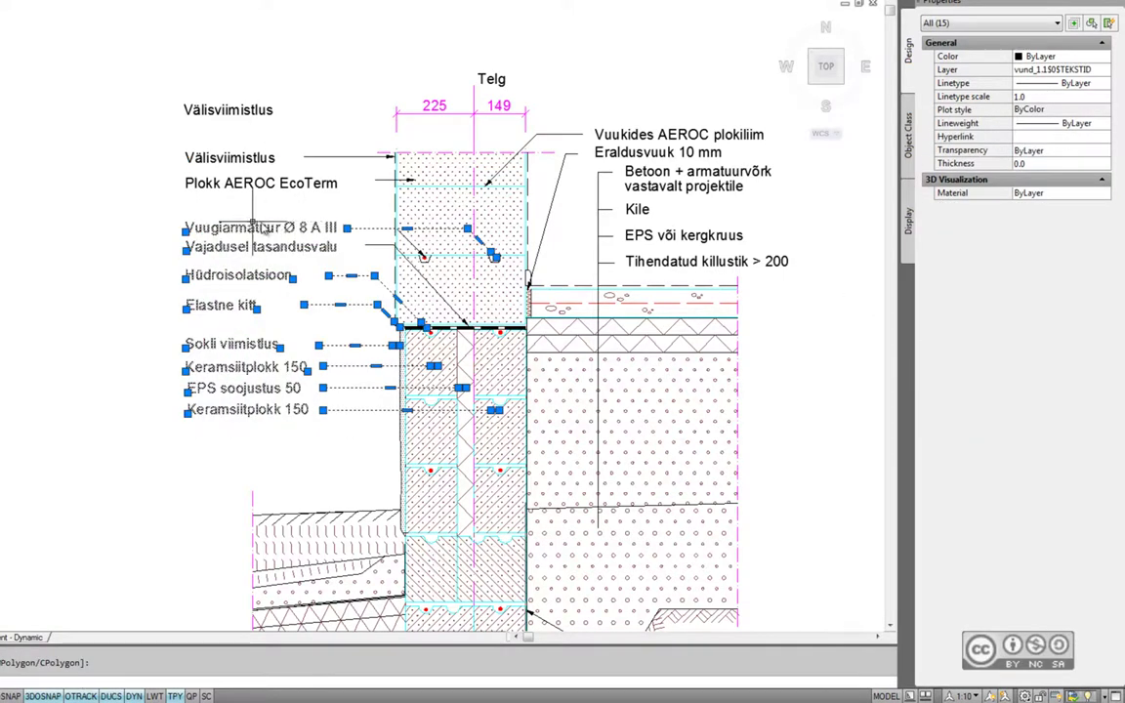
pyautogui.press('Delete')
pyautogui.click(410, 239)
pyautogui.press('Escape')
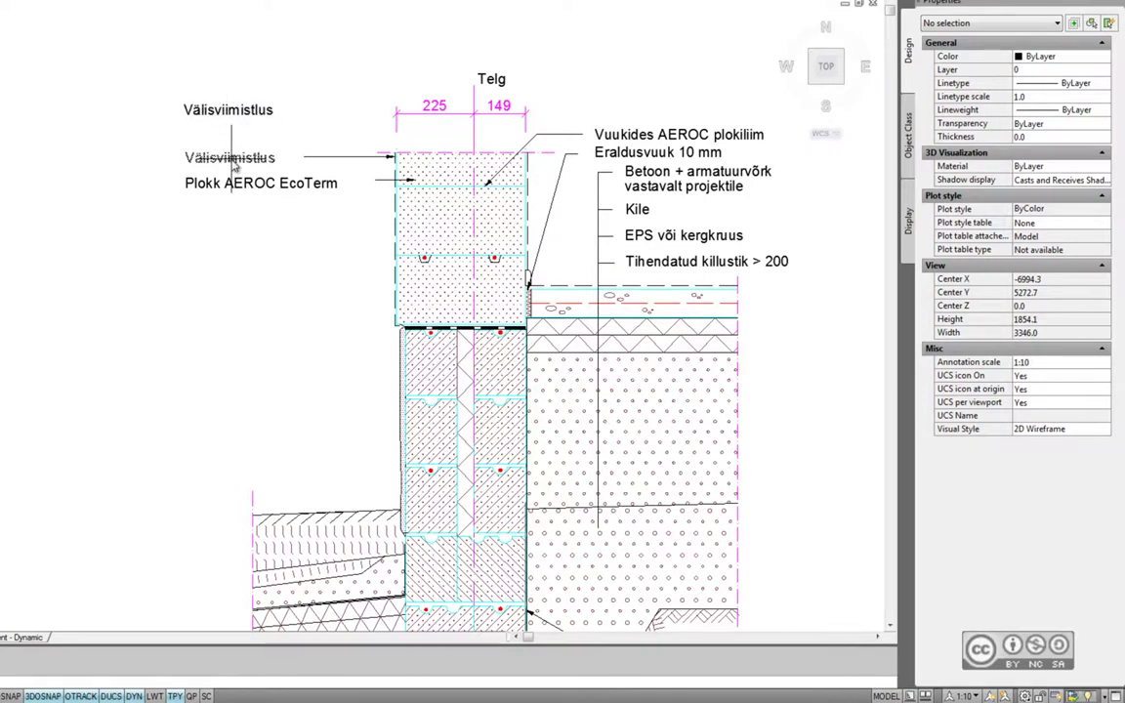
# Step: Change the lower Välisviimistlus text's style to Muutuv_Skaala in Properties
pyautogui.click(218, 164)
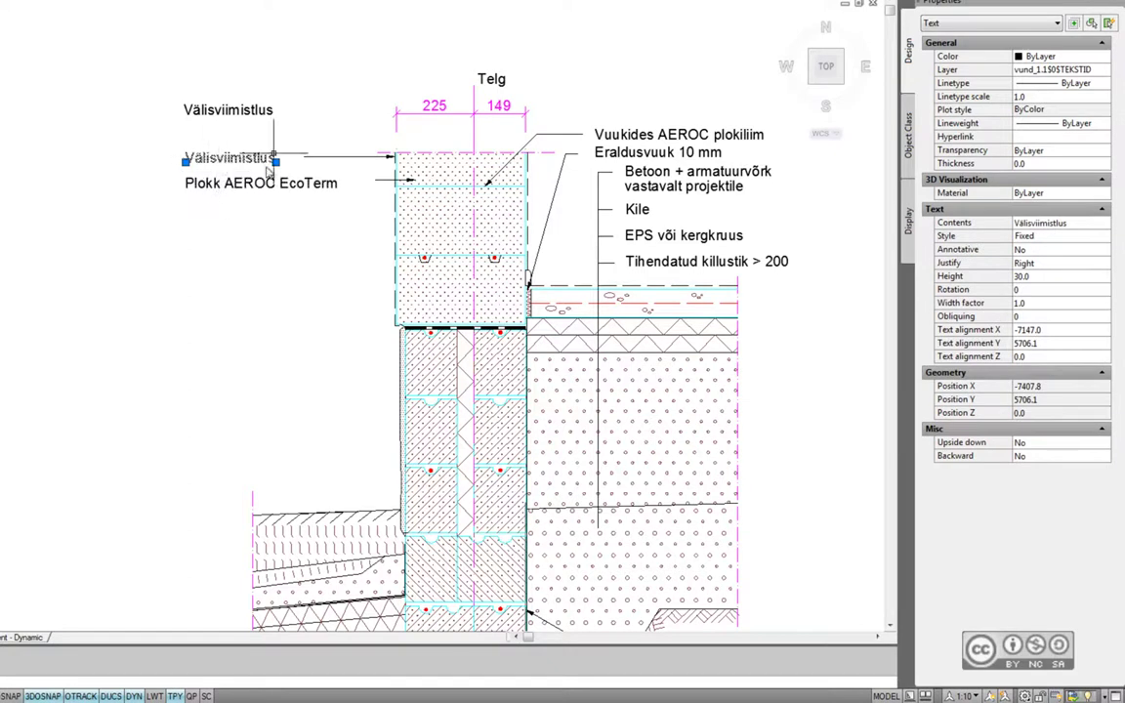
pyautogui.click(1041, 238)
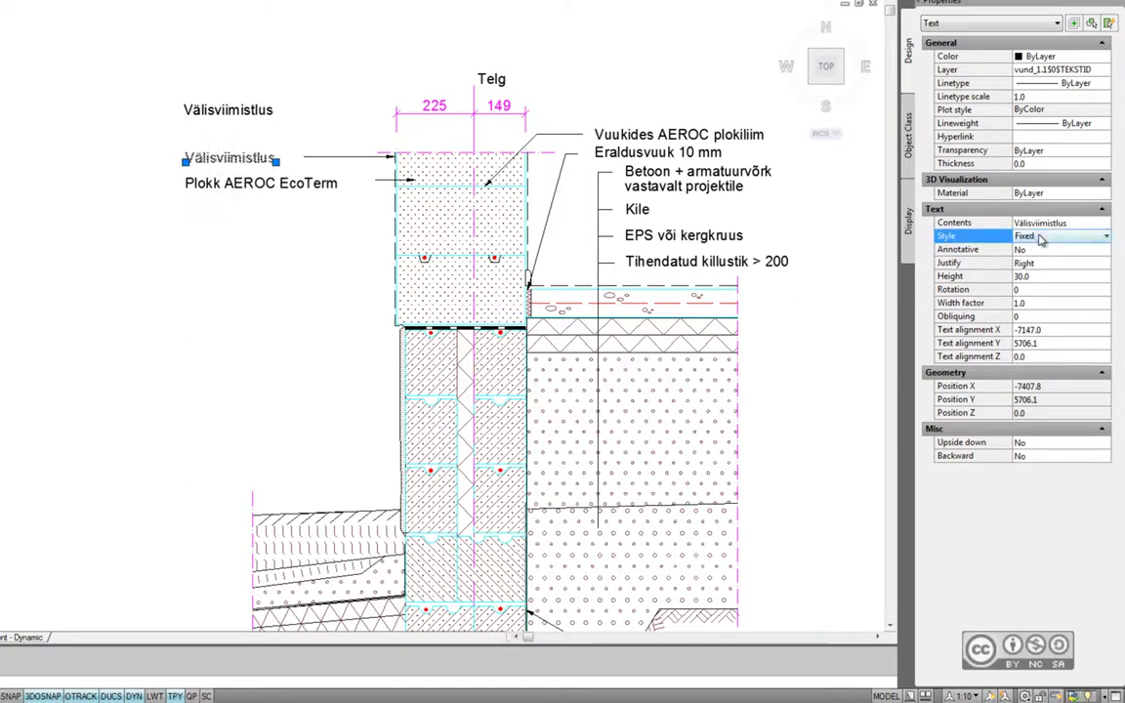
pyautogui.click(1041, 238)
pyautogui.click(1041, 284)
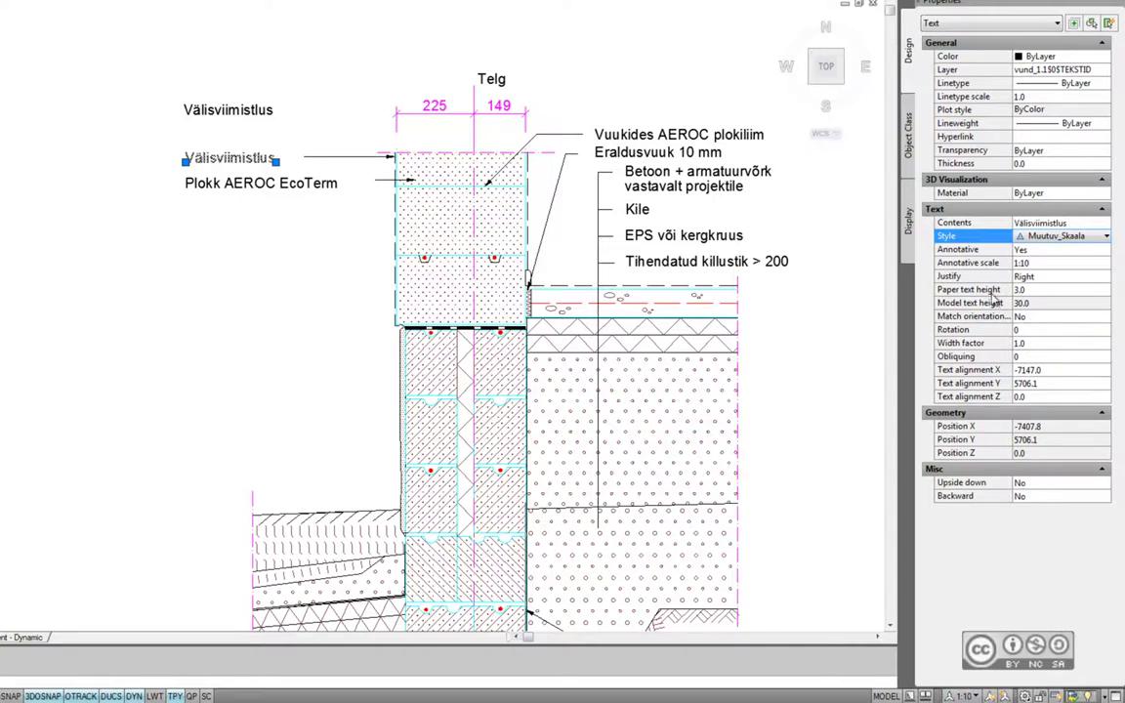
pyautogui.press('Escape')
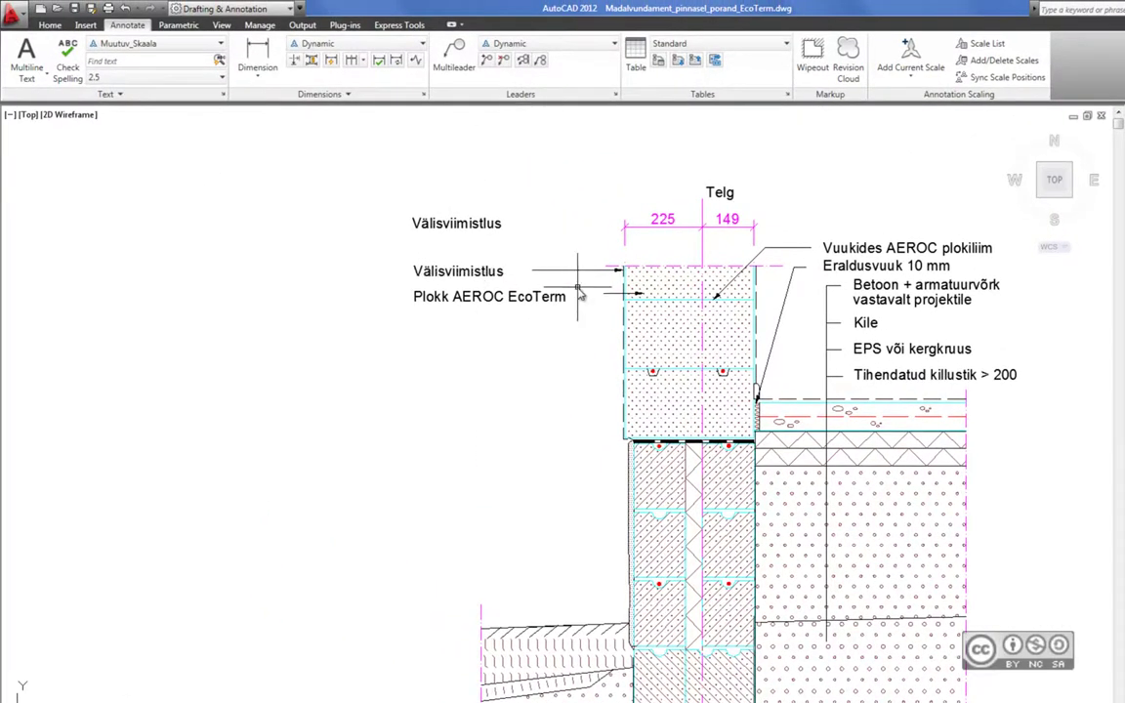
# Step: Delete the lower Välisviimistlus leader
pyautogui.scroll(2, 634, 329)
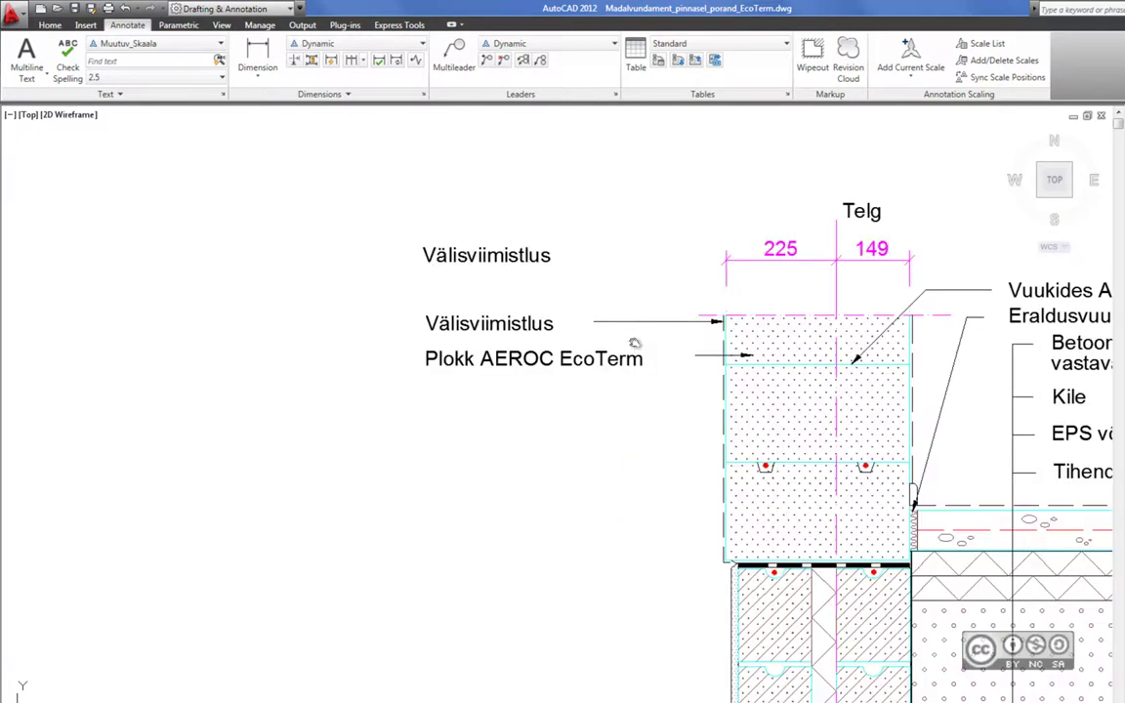
pyautogui.click(500, 320)
pyautogui.press('Delete')
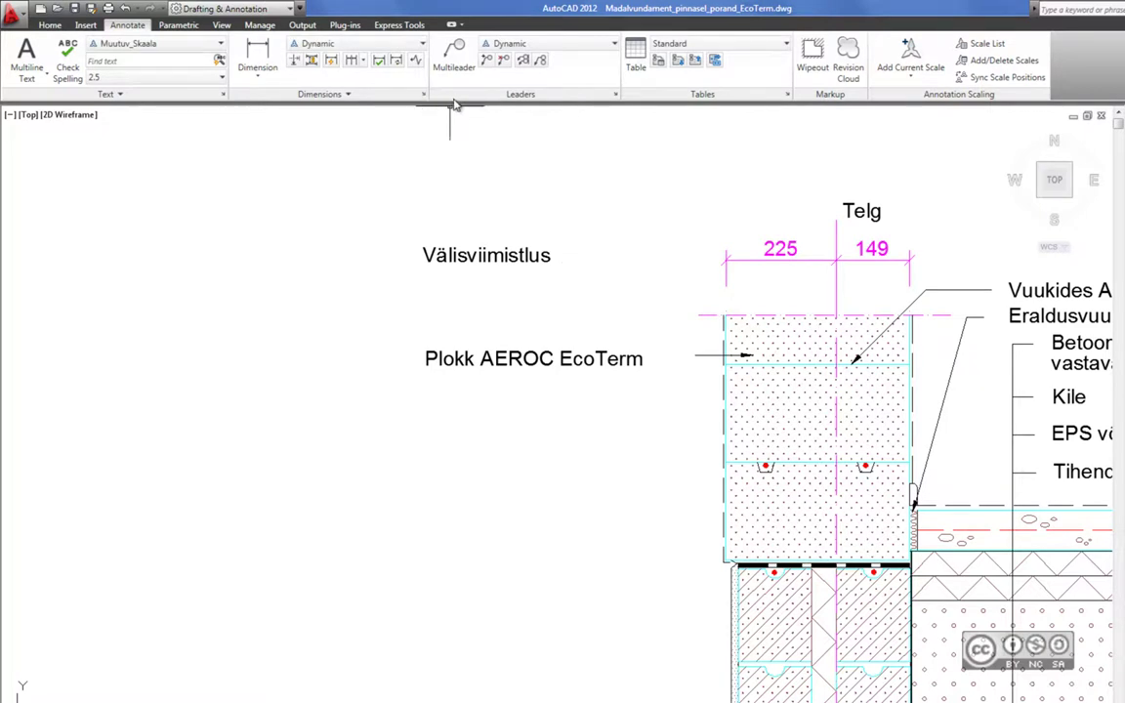
# Step: Start a new multileader style named Muutuv_Skaala in the Multileader Style manager
pyautogui.click(617, 97)
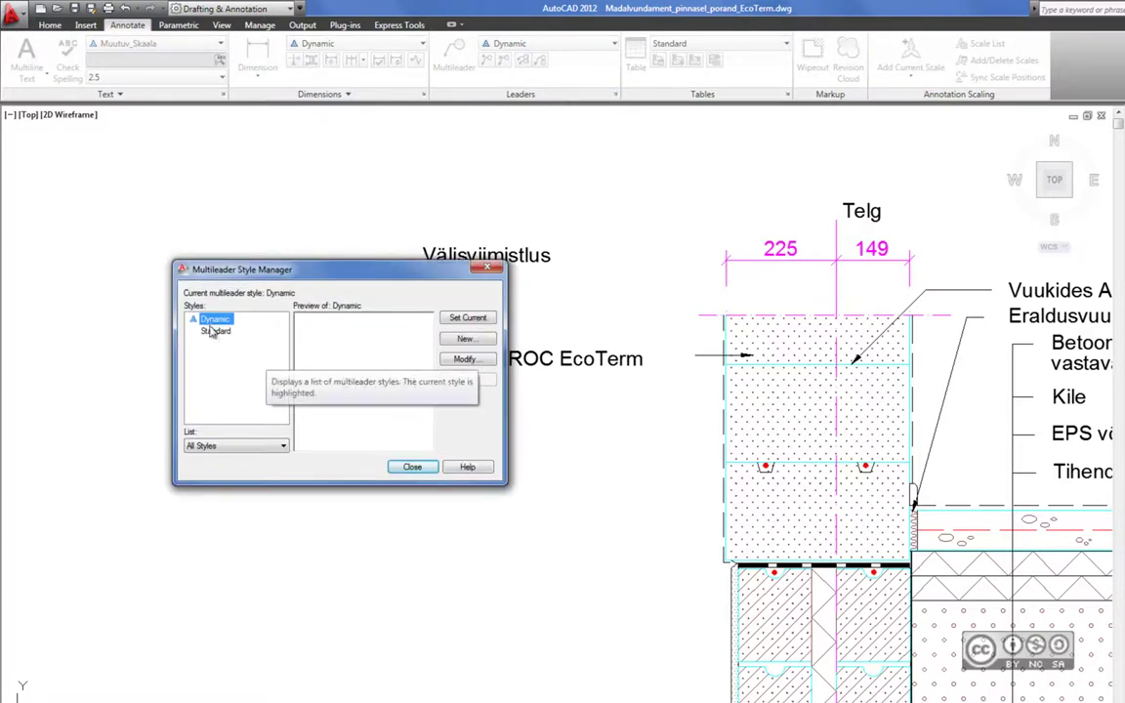
pyautogui.click(464, 338)
pyautogui.write('Muutuv_Skaala')
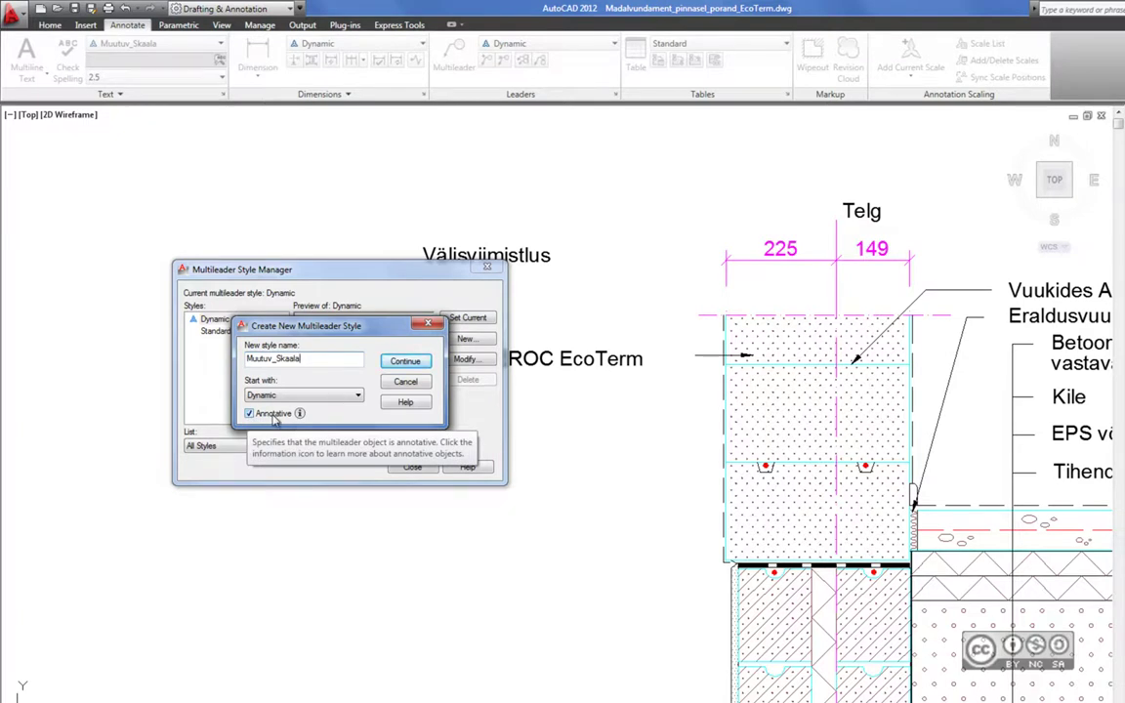
pyautogui.click(405, 361)
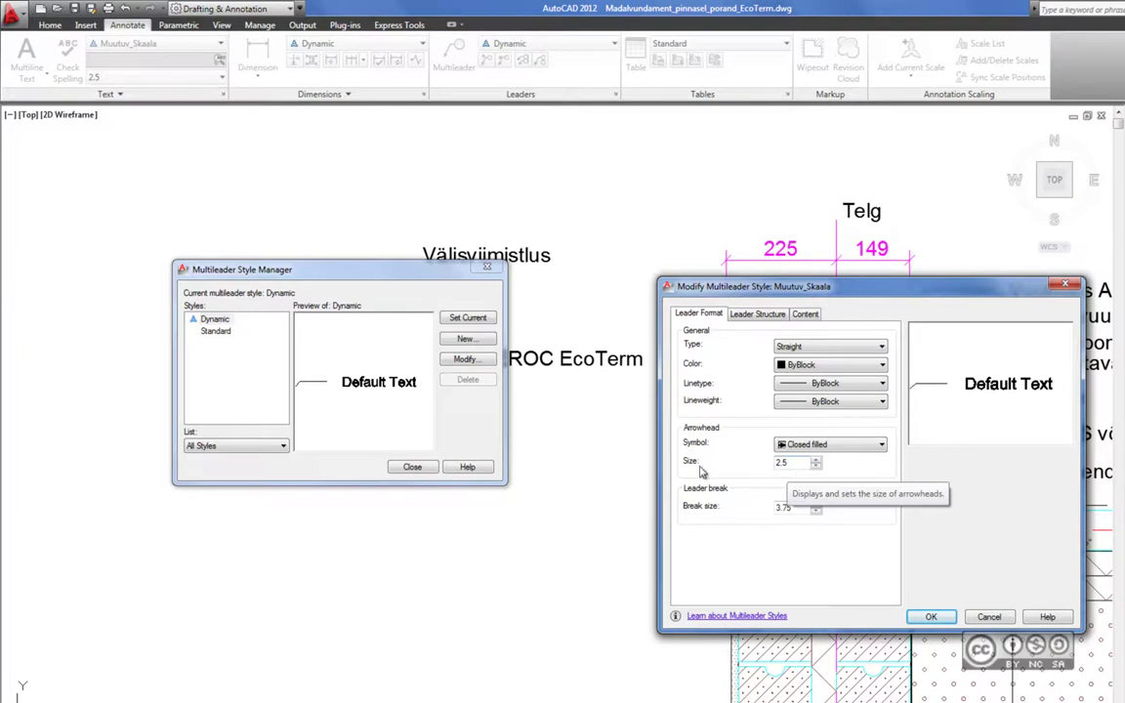
# Step: Review its structure and content settings, keep Standard text style, and confirm it as current
pyautogui.click(758, 314)
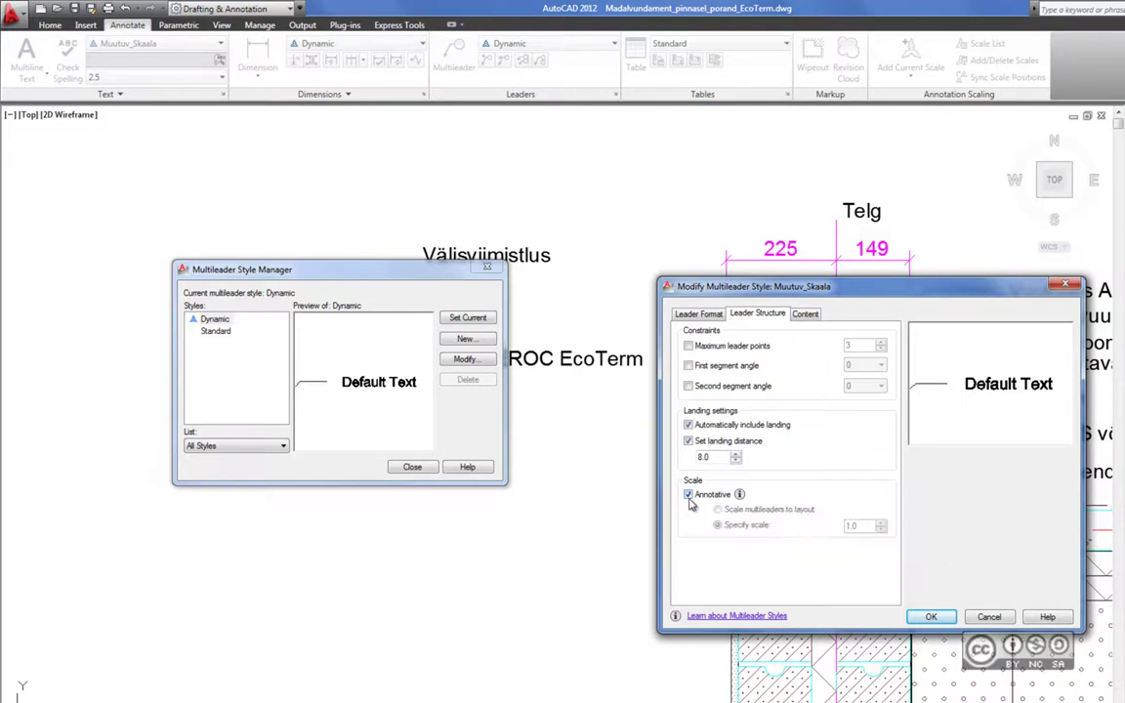
pyautogui.click(805, 315)
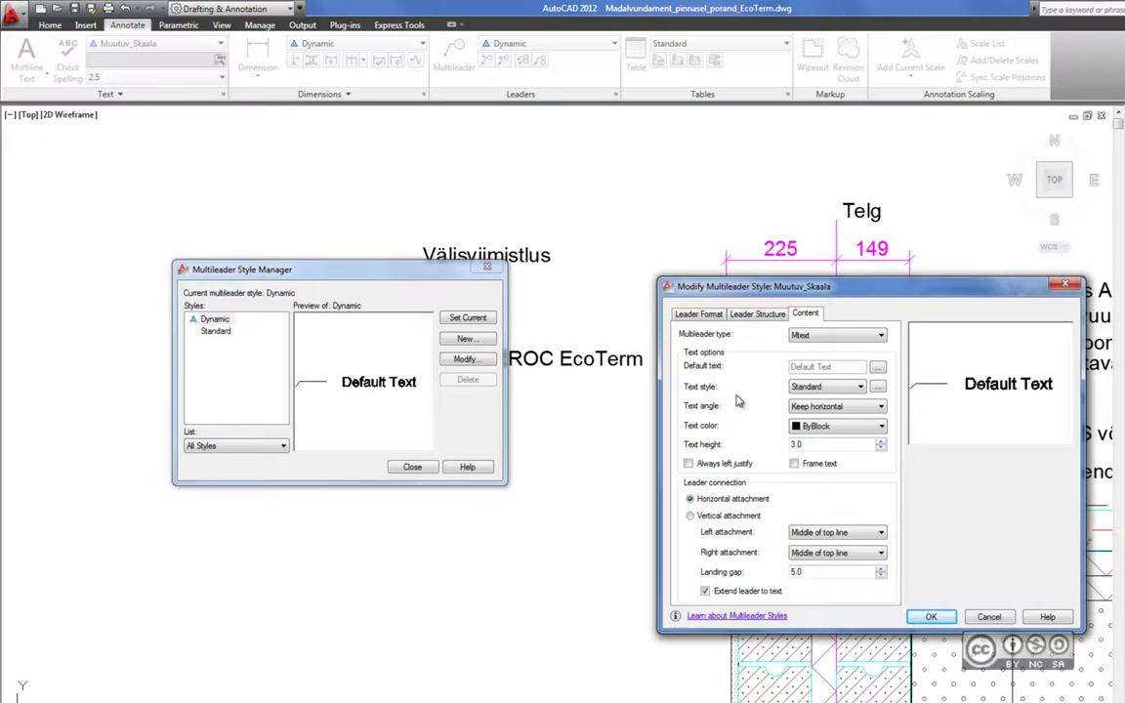
pyautogui.click(825, 387)
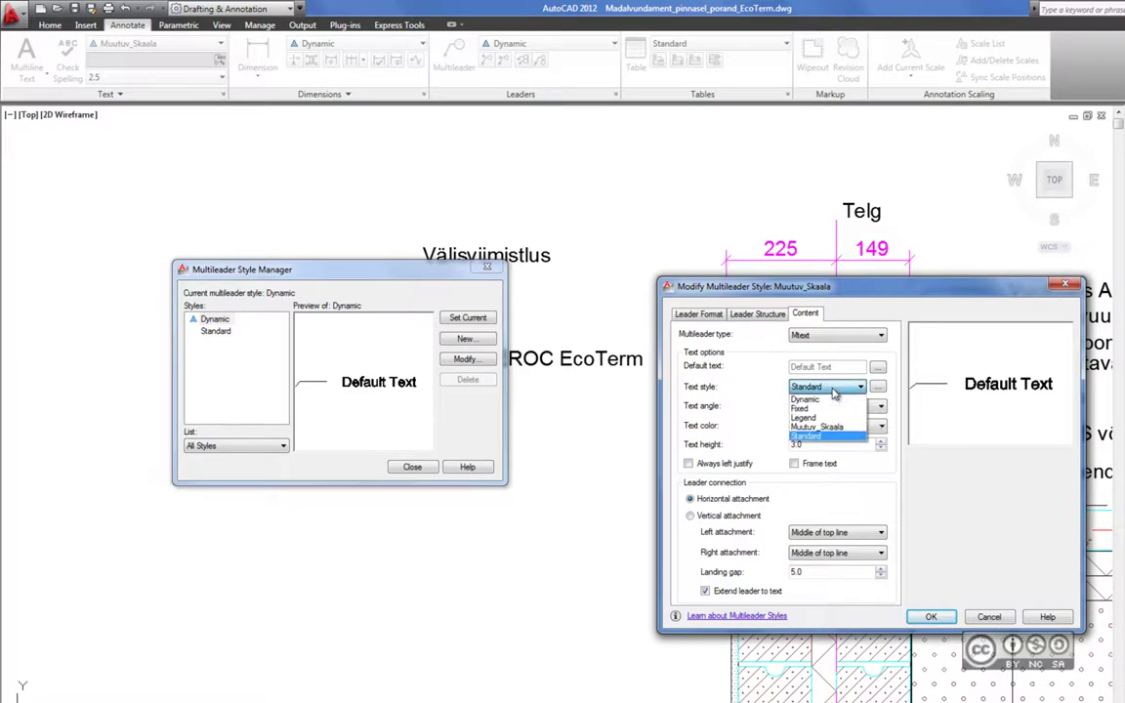
pyautogui.click(830, 387)
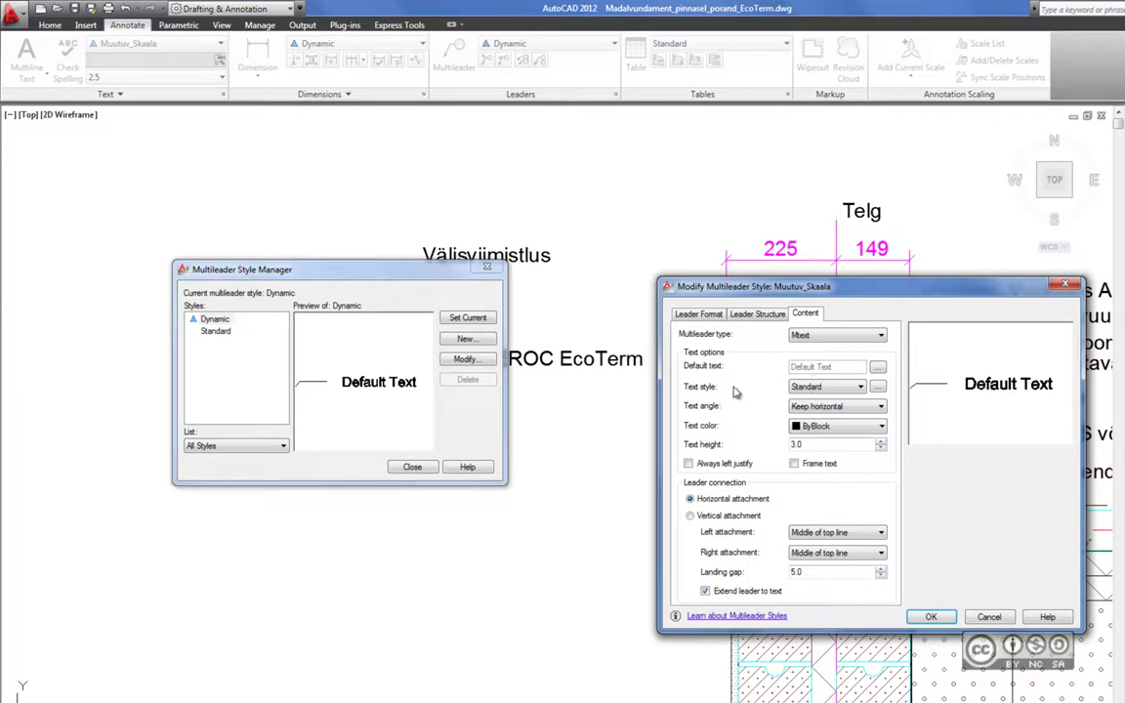
pyautogui.press('Return')
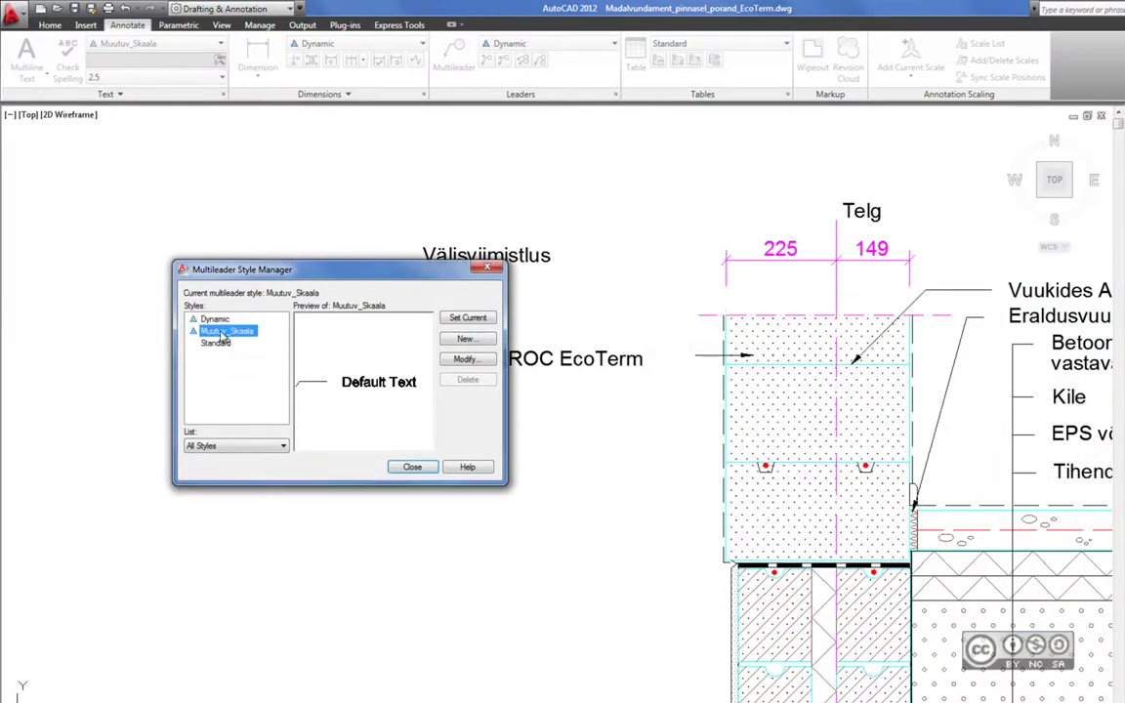
pyautogui.click(415, 468)
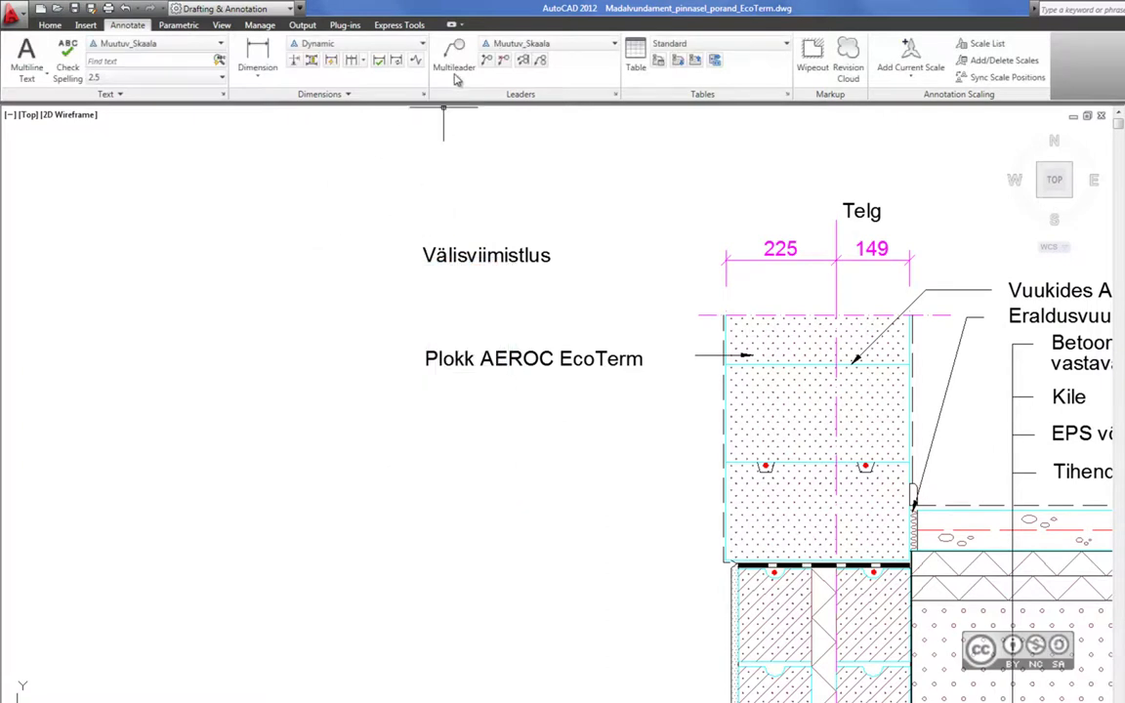
# Step: Add a Välisviimistlus multileader to the block's top-left edge and select the old standalone label
pyautogui.click(454, 59)
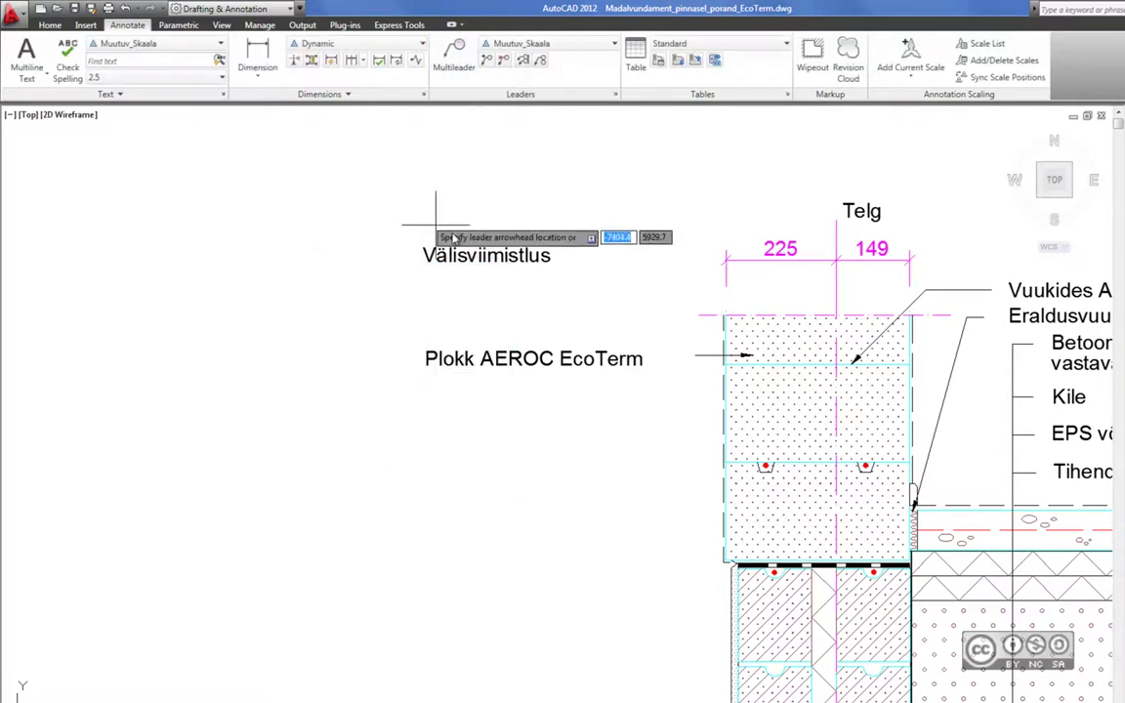
pyautogui.click(721, 328)
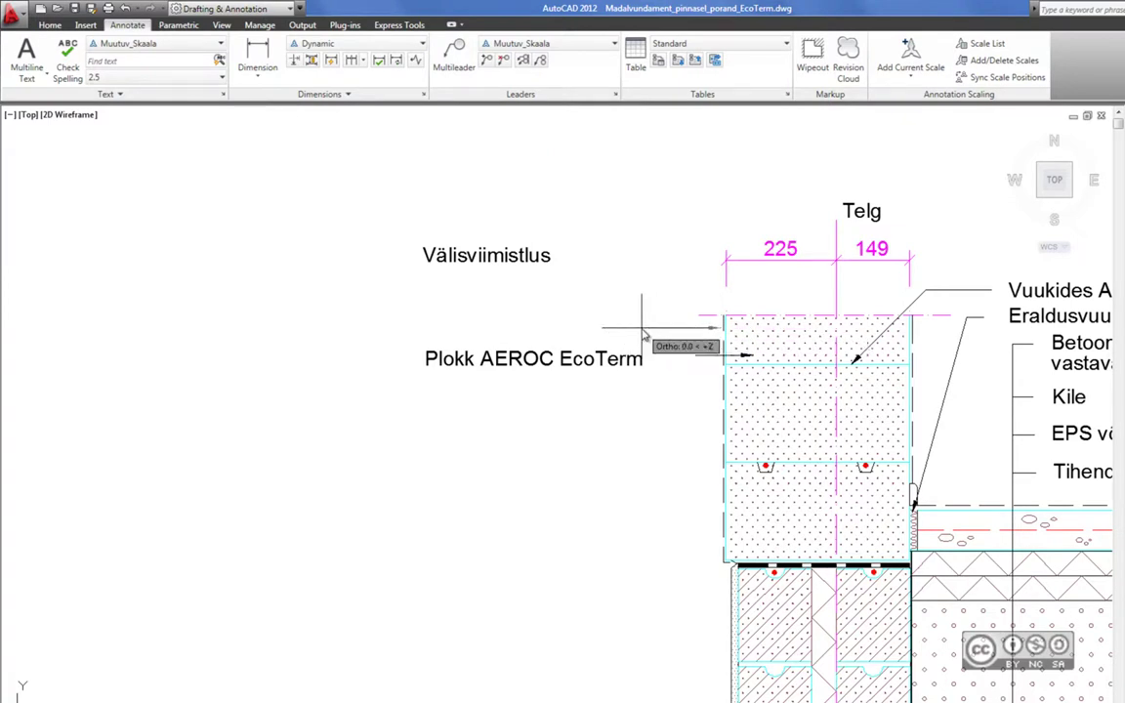
pyautogui.click(641, 335)
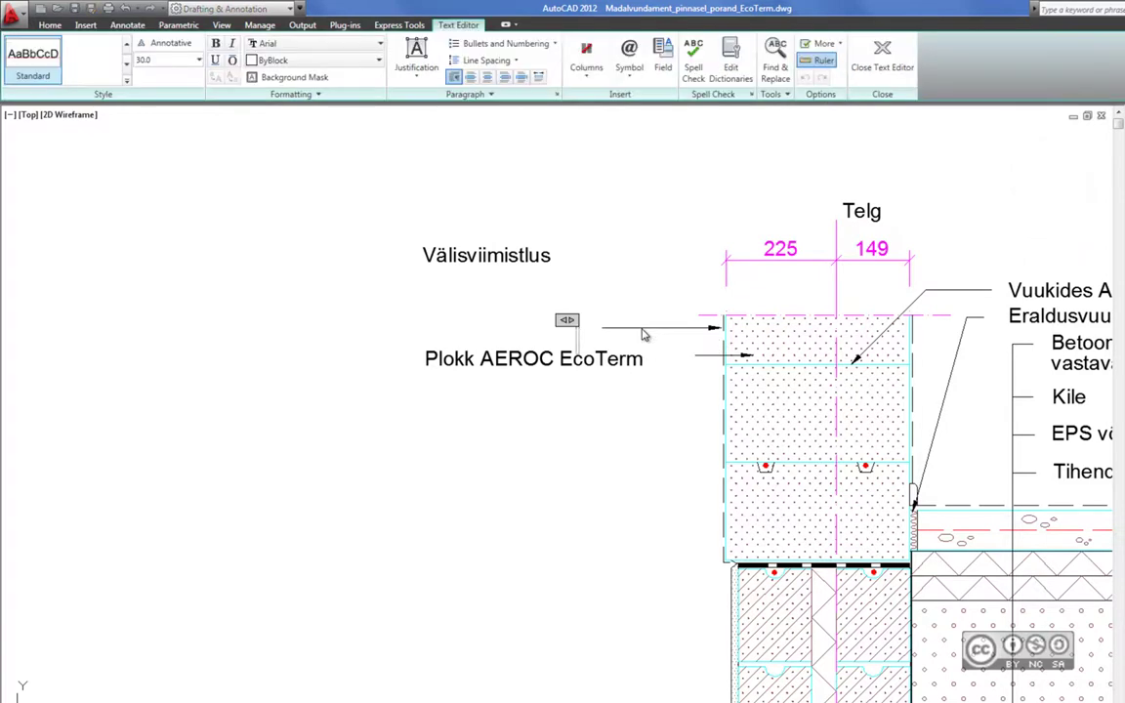
pyautogui.hotkey('ctrl', 'v')
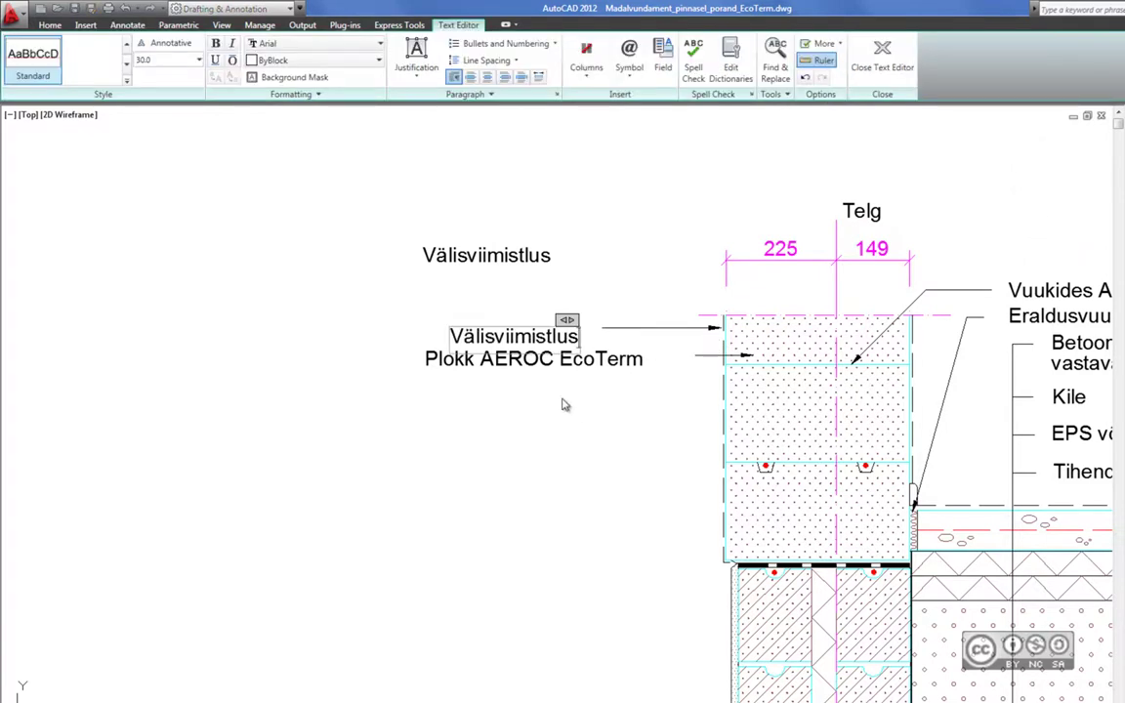
pyautogui.click(563, 405)
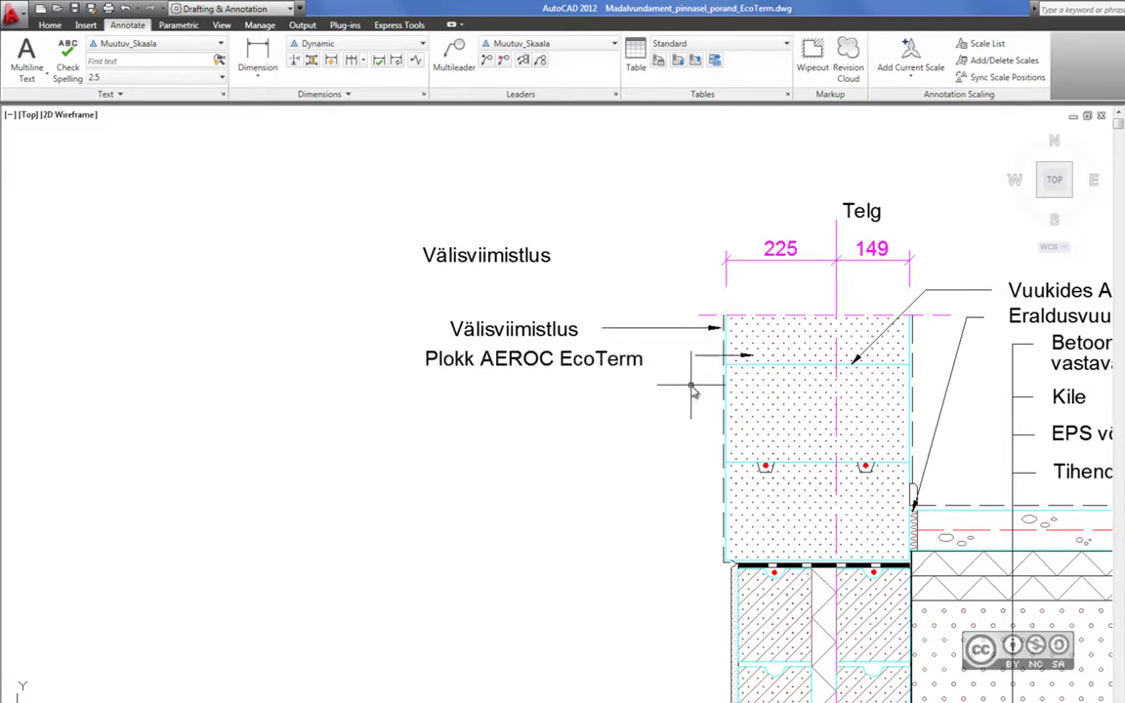
pyautogui.click(469, 252)
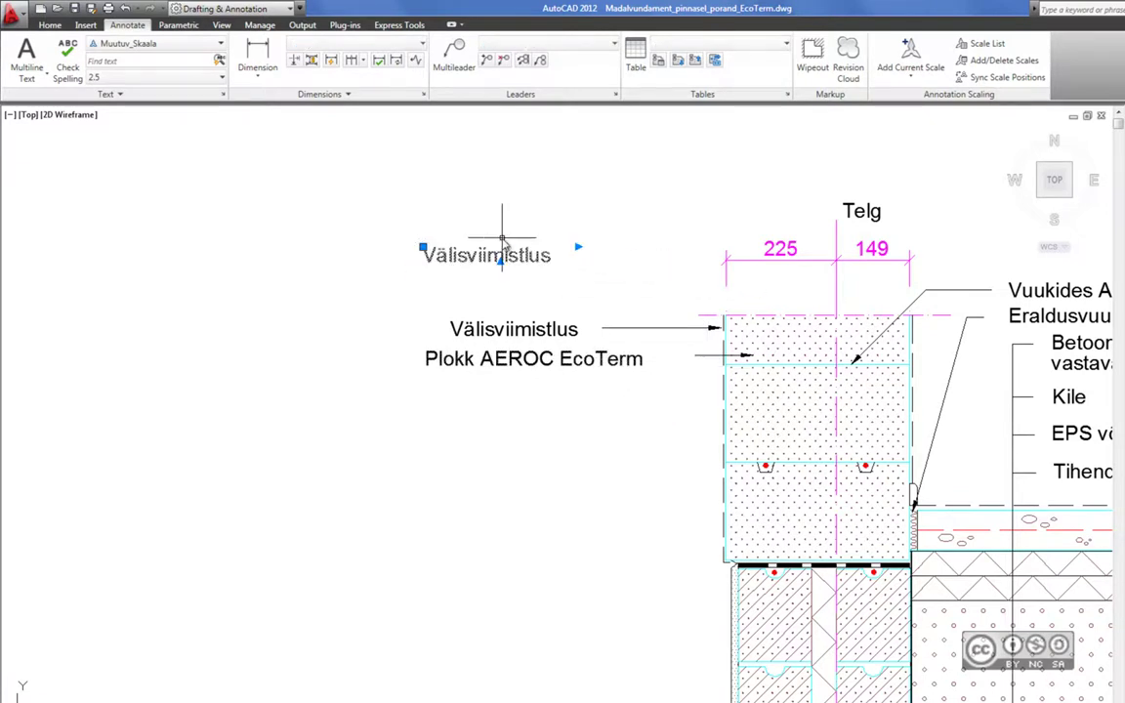
# Step: Delete the leftover Välisviimistlus text and give the Telg label the Muutuv_Skaala text style
pyautogui.press('Delete')
pyautogui.moveTo(502, 243)
pyautogui.mouseDown(button='middle')
pyautogui.moveTo(381, 255)
pyautogui.moveTo(299, 234)
pyautogui.mouseUp(button='middle')
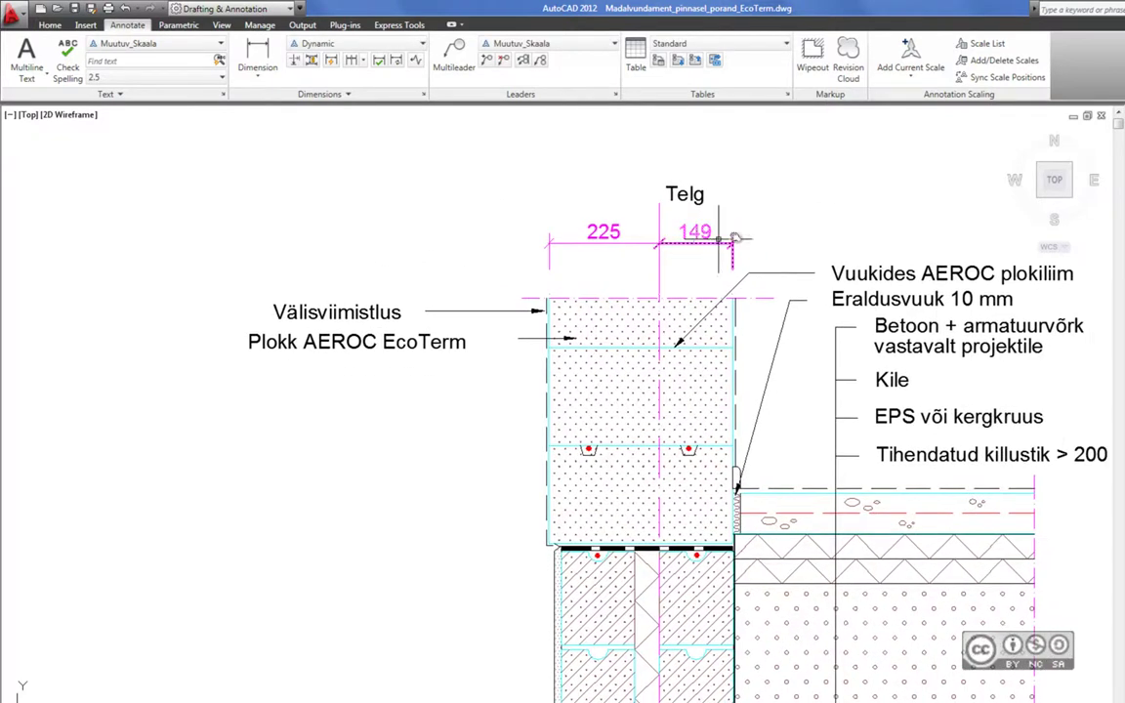
pyautogui.click(683, 198)
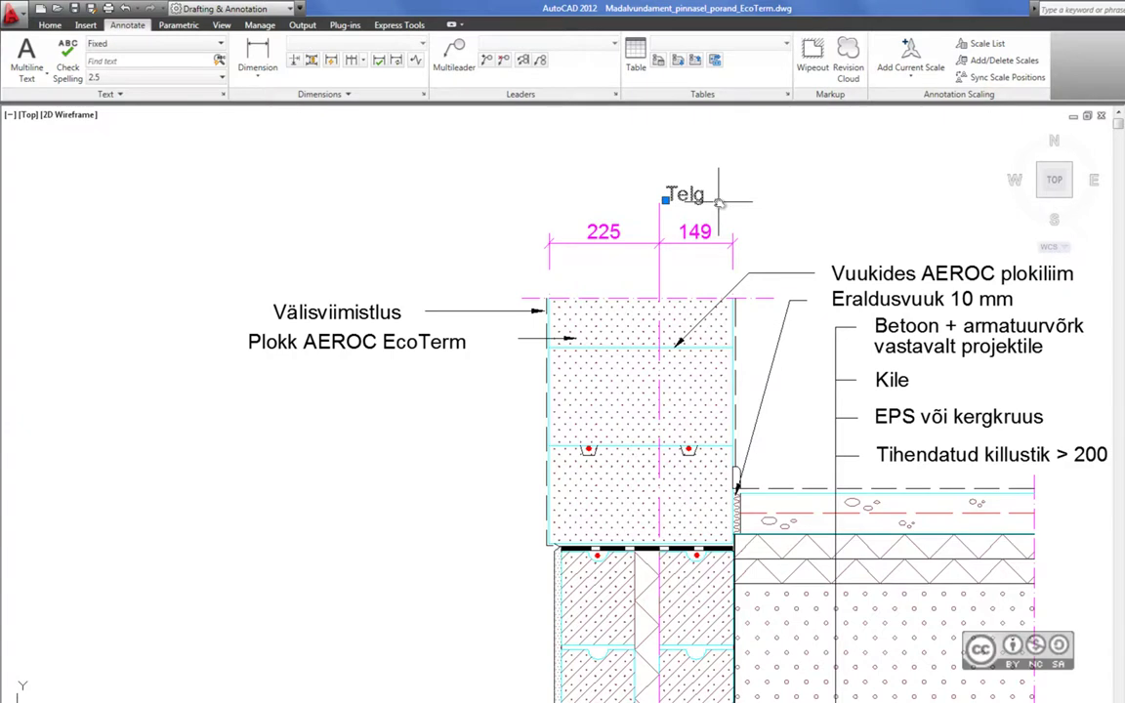
pyautogui.hotkey('ctrl', '1')
pyautogui.click(1045, 350)
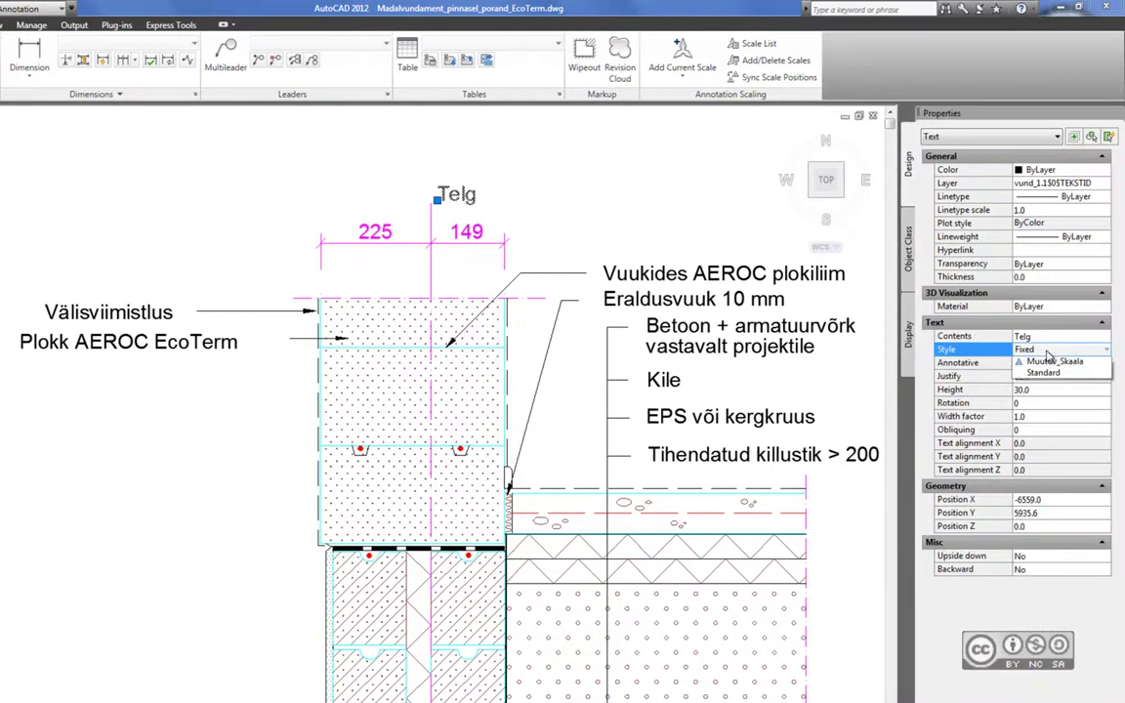
pyautogui.click(1047, 392)
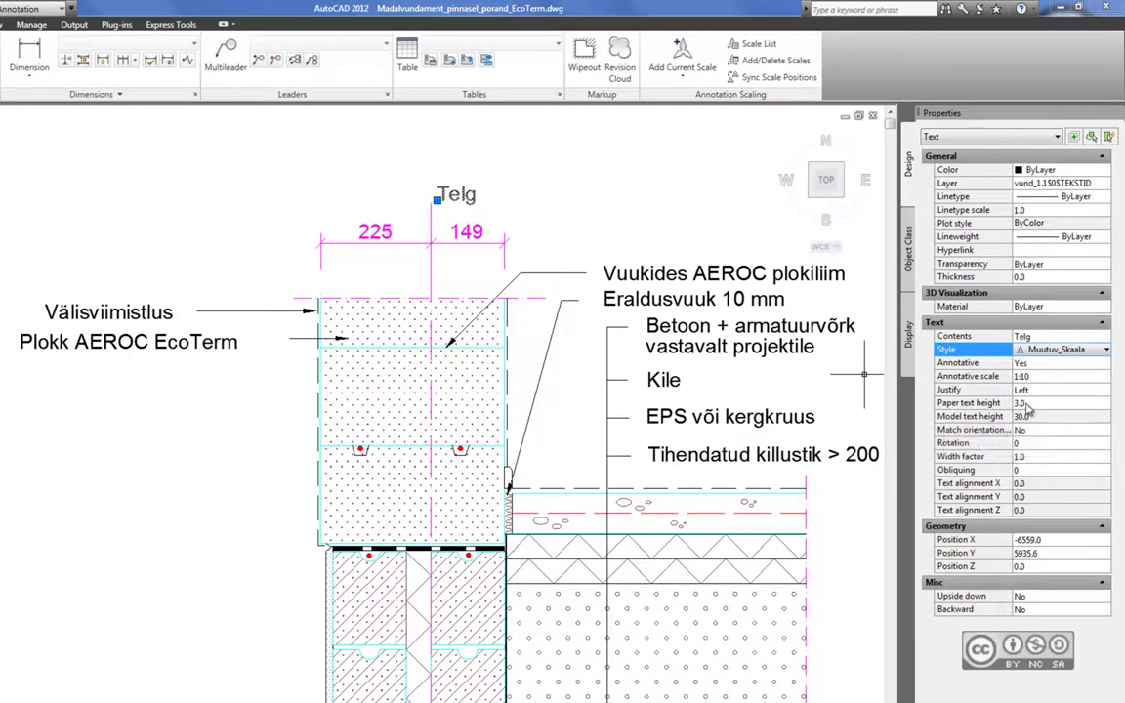
pyautogui.press('Escape')
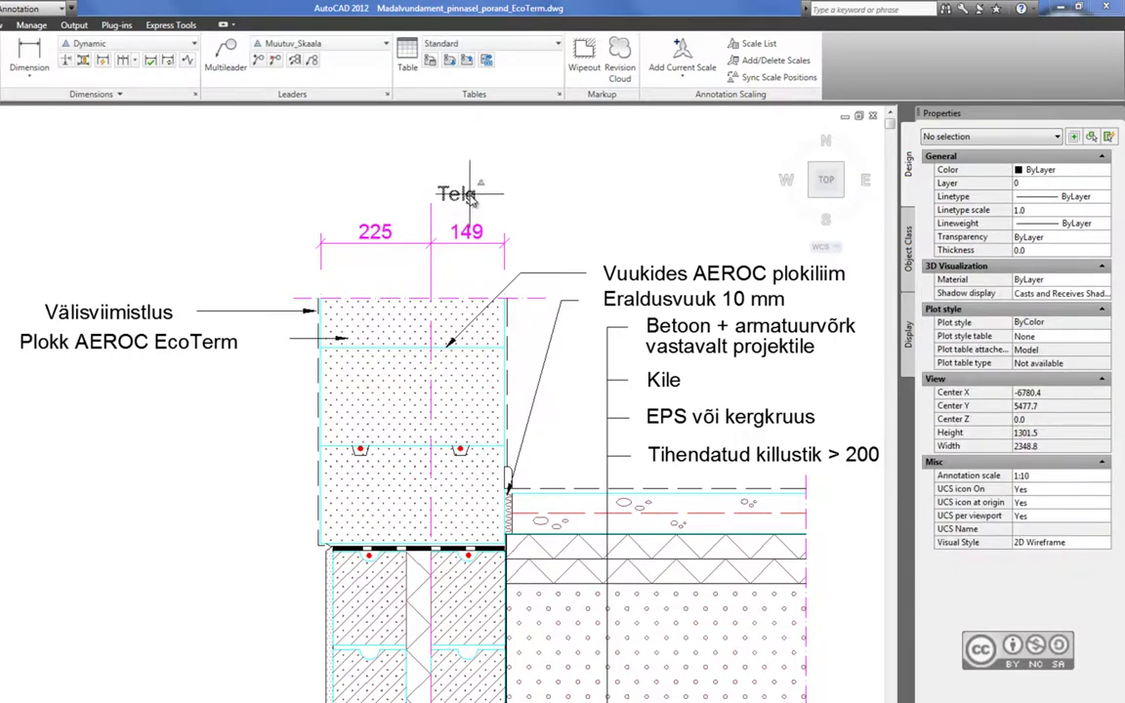
# Step: Create a multileader reading Plokk AEROC EcoTerm that points into the AEROC block
pyautogui.moveTo(69, 362); pyautogui.dragTo(161, 293, button='middle')
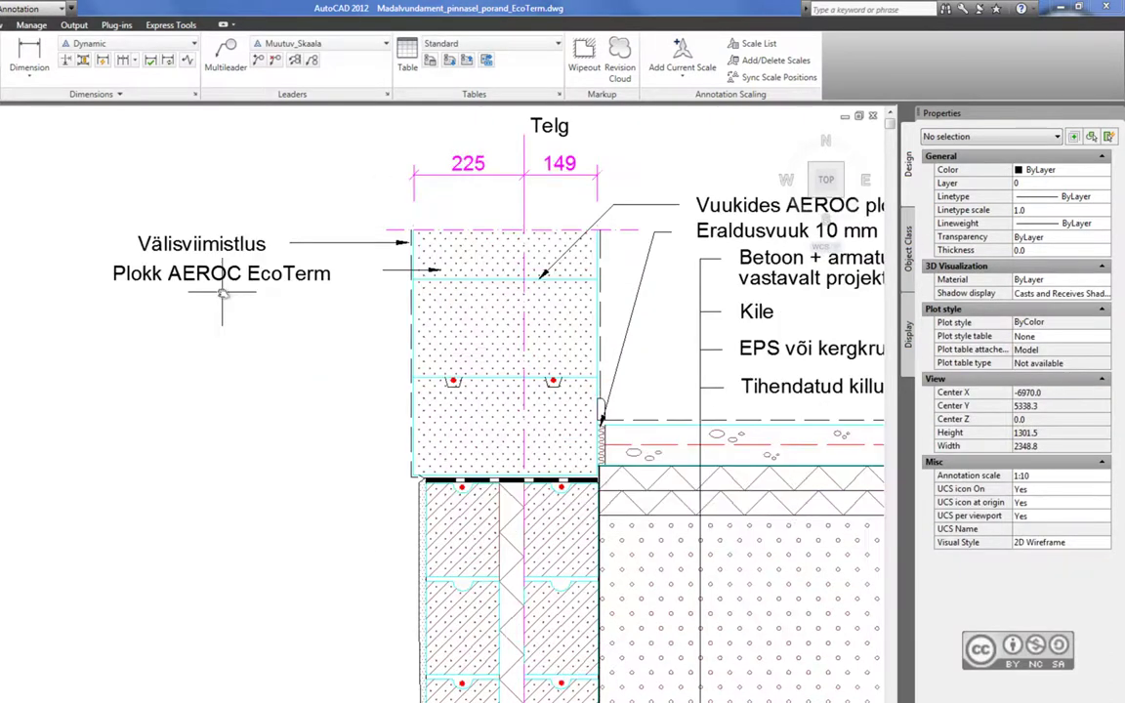
pyautogui.click(156, 275)
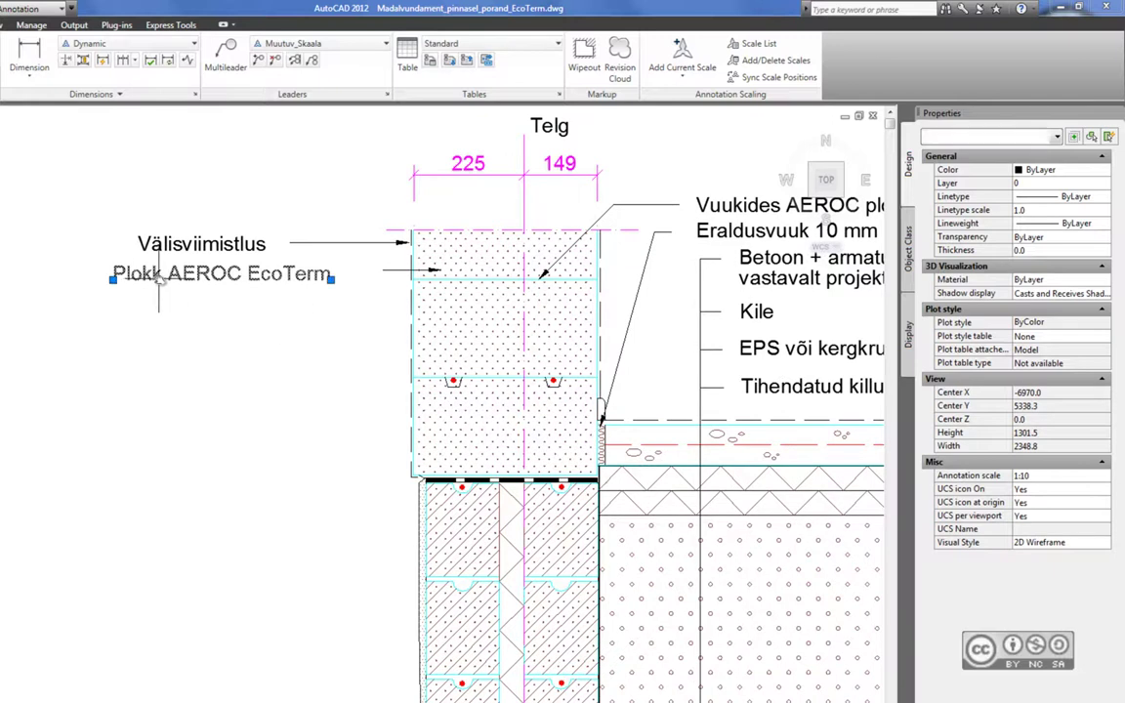
pyautogui.doubleClick(156, 274)
pyautogui.hotkey('ctrl', 'c')
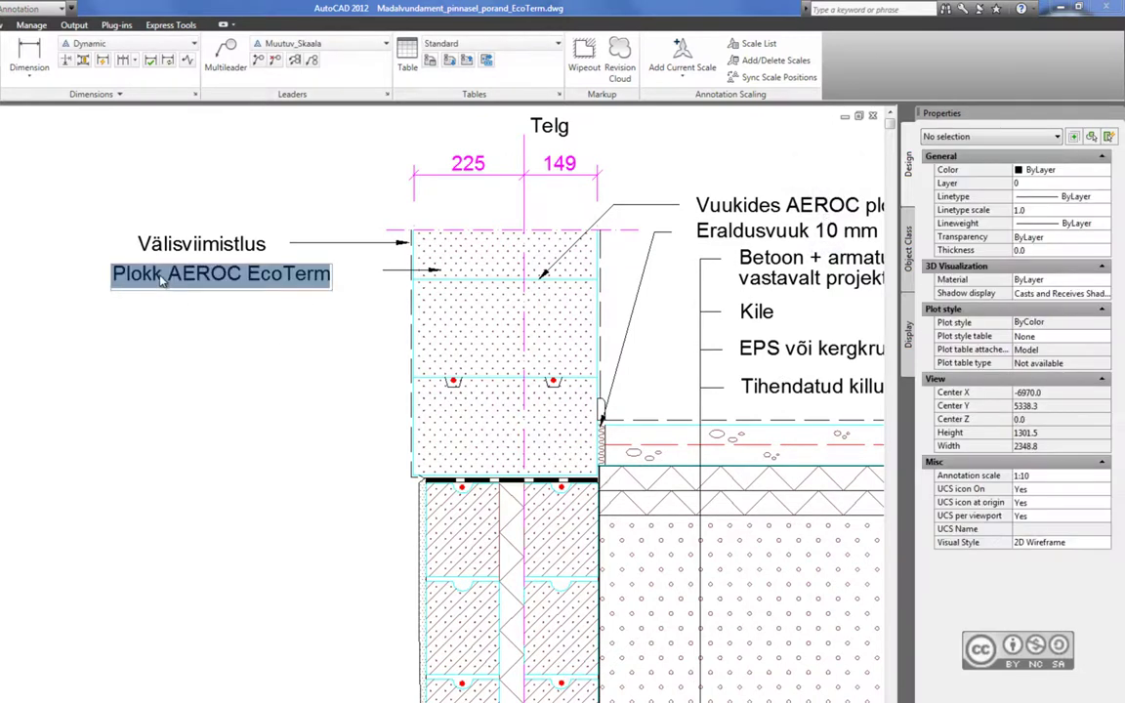
pyautogui.click(221, 57)
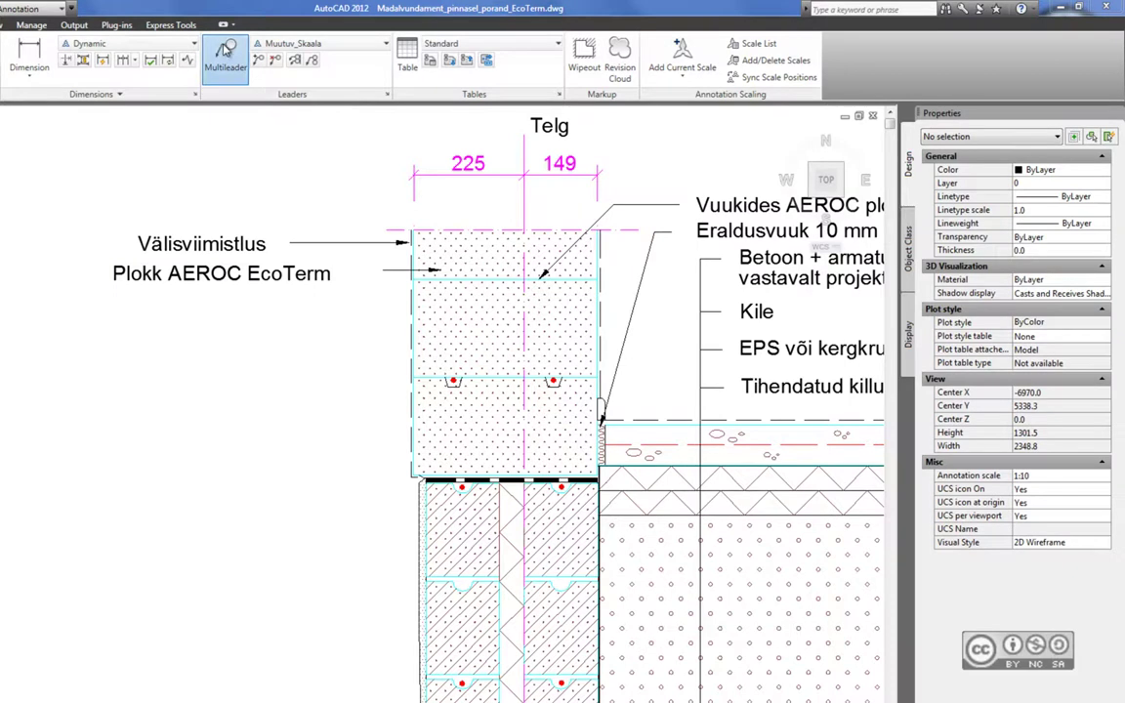
pyautogui.click(439, 309)
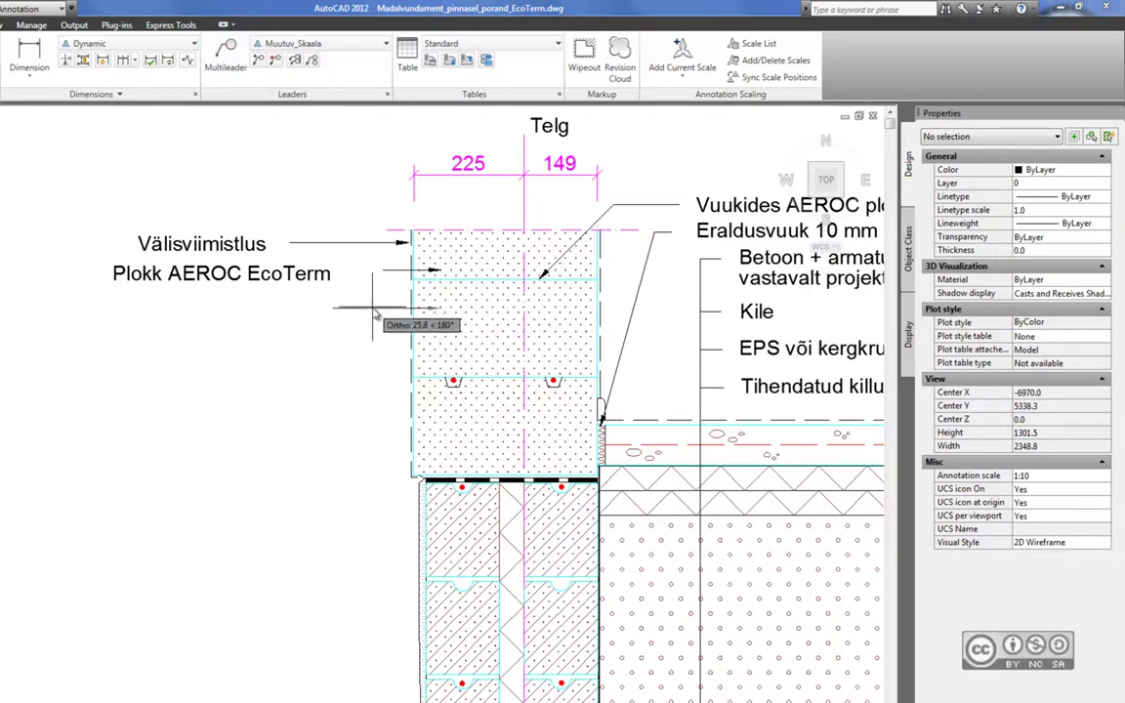
pyautogui.click(344, 315)
pyautogui.hotkey('ctrl', 'v')
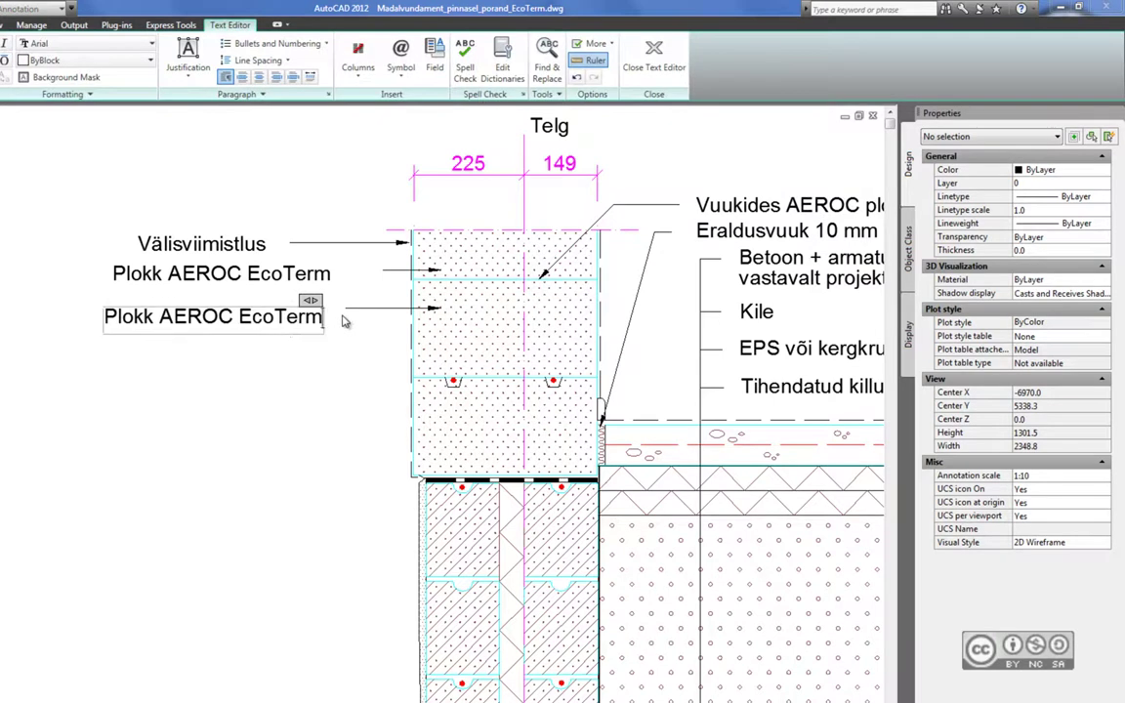
pyautogui.click(387, 348)
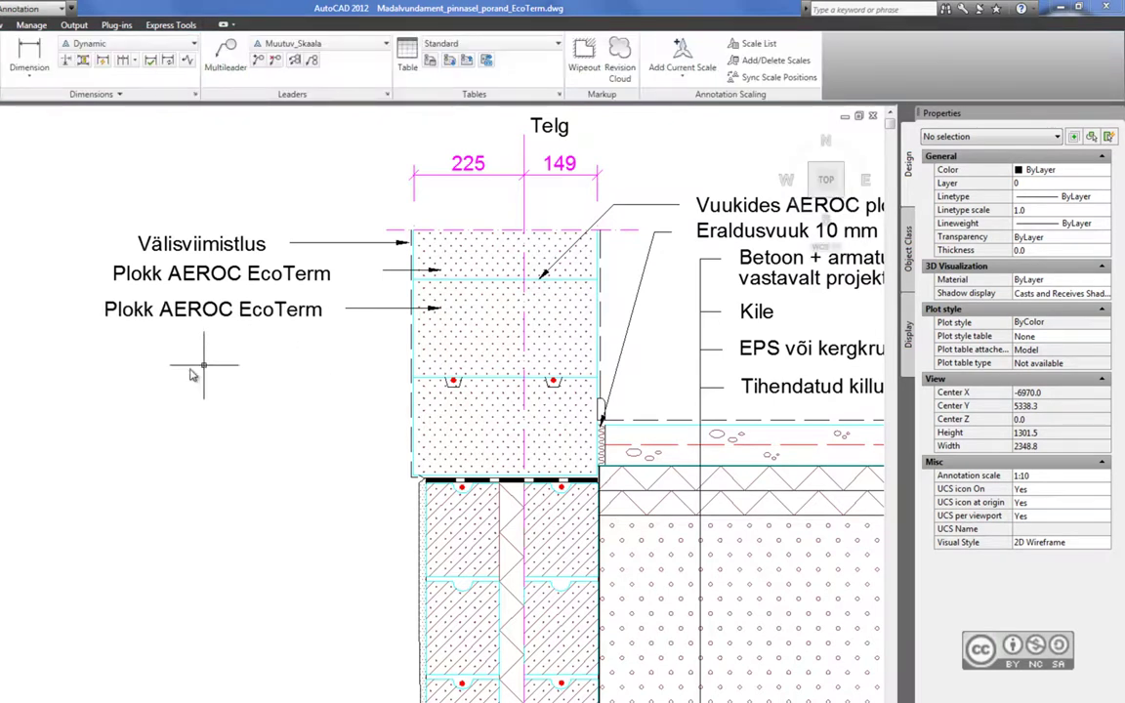
# Step: Erase the old plain Plokk AEROC EcoTerm label
pyautogui.doubleClick(186, 271)
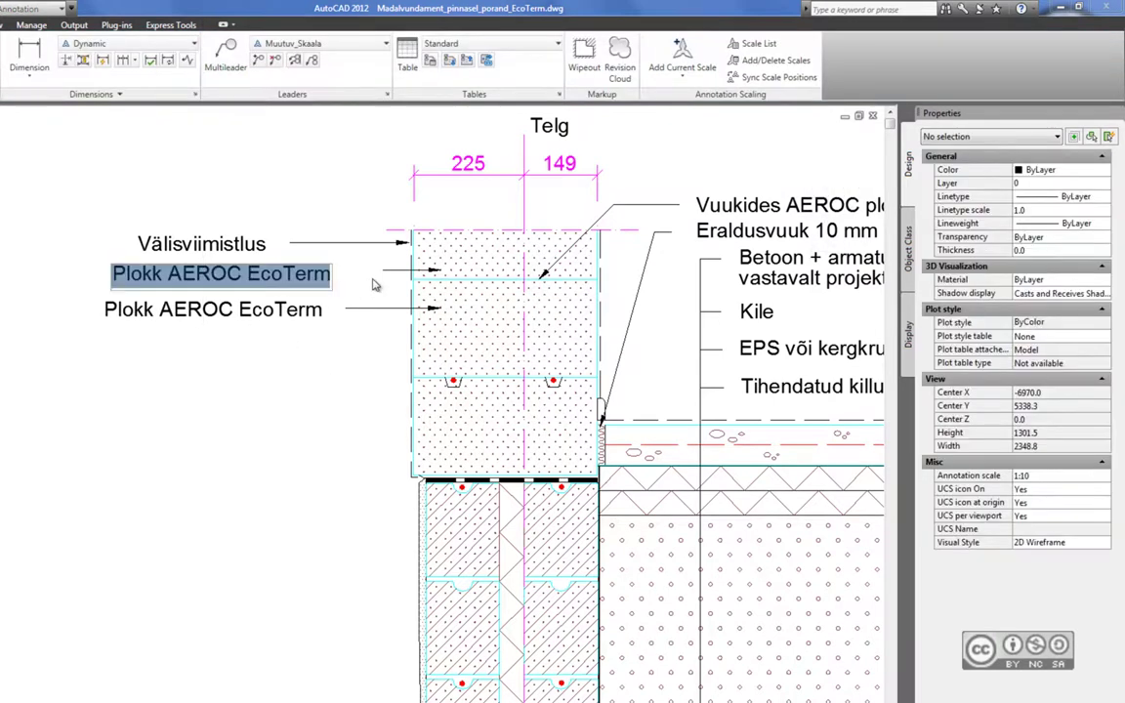
pyautogui.click(364, 266)
pyautogui.press('Delete')
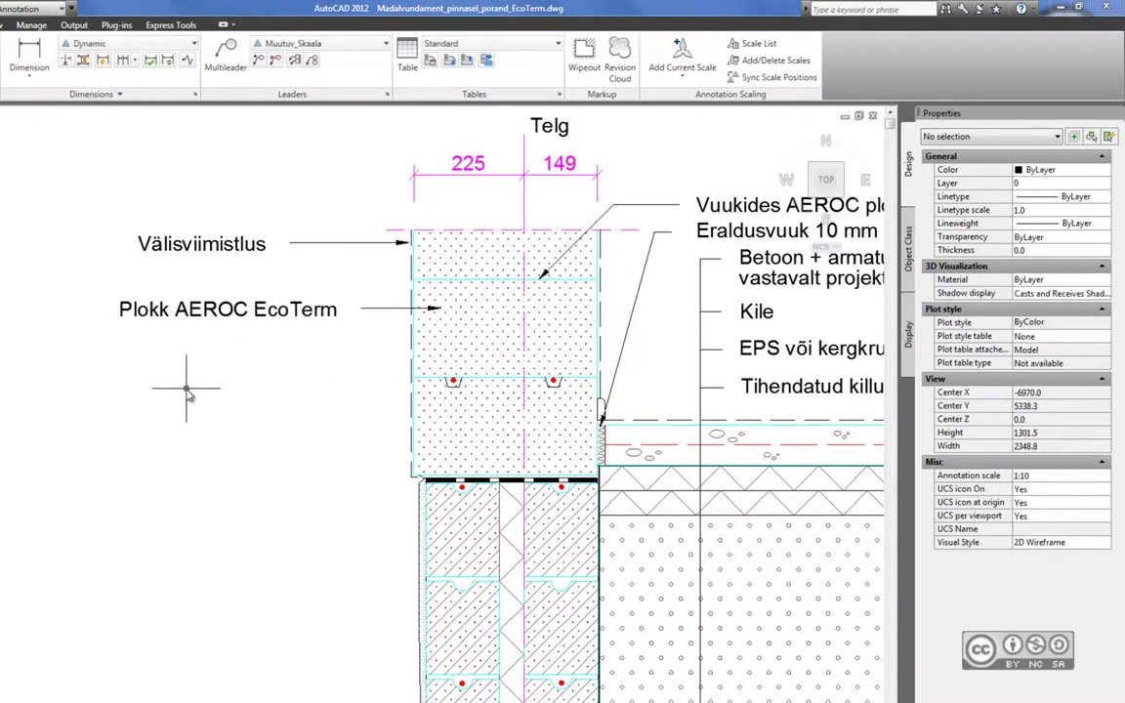
# Step: Align the Välisviimistlus leader to Plokk AEROC EcoTerm, using Plokk AEROC EcoTerm as the reference
pyautogui.click(265, 394)
pyautogui.click(77, 149)
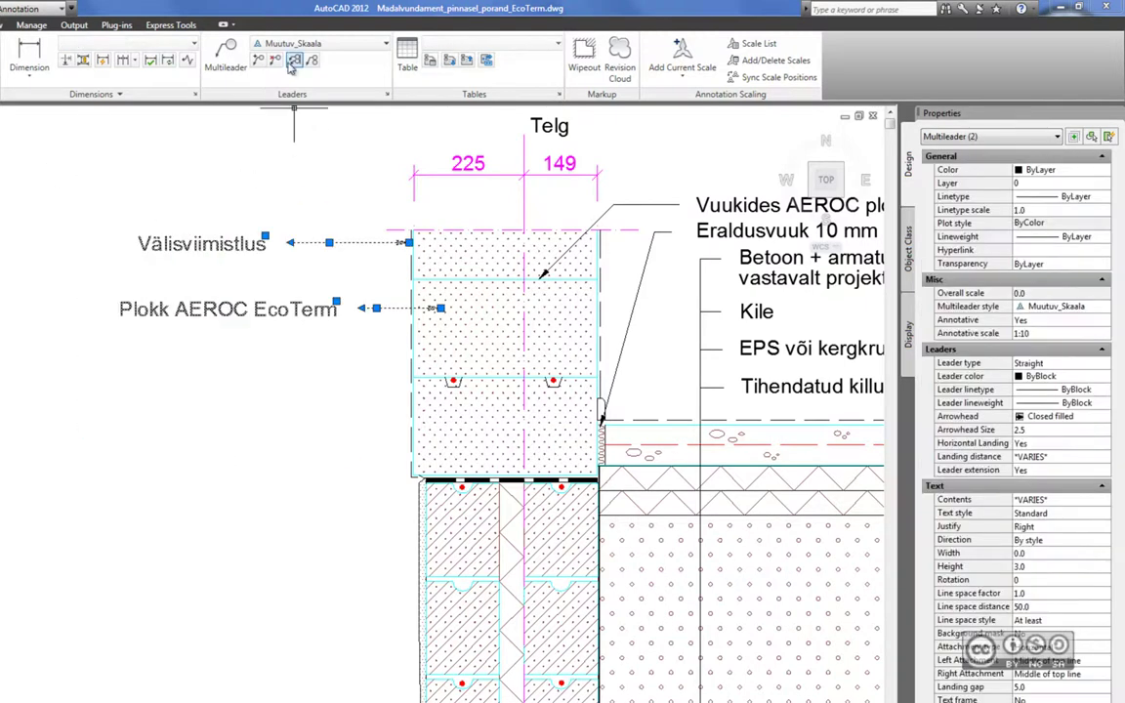
pyautogui.click(293, 62)
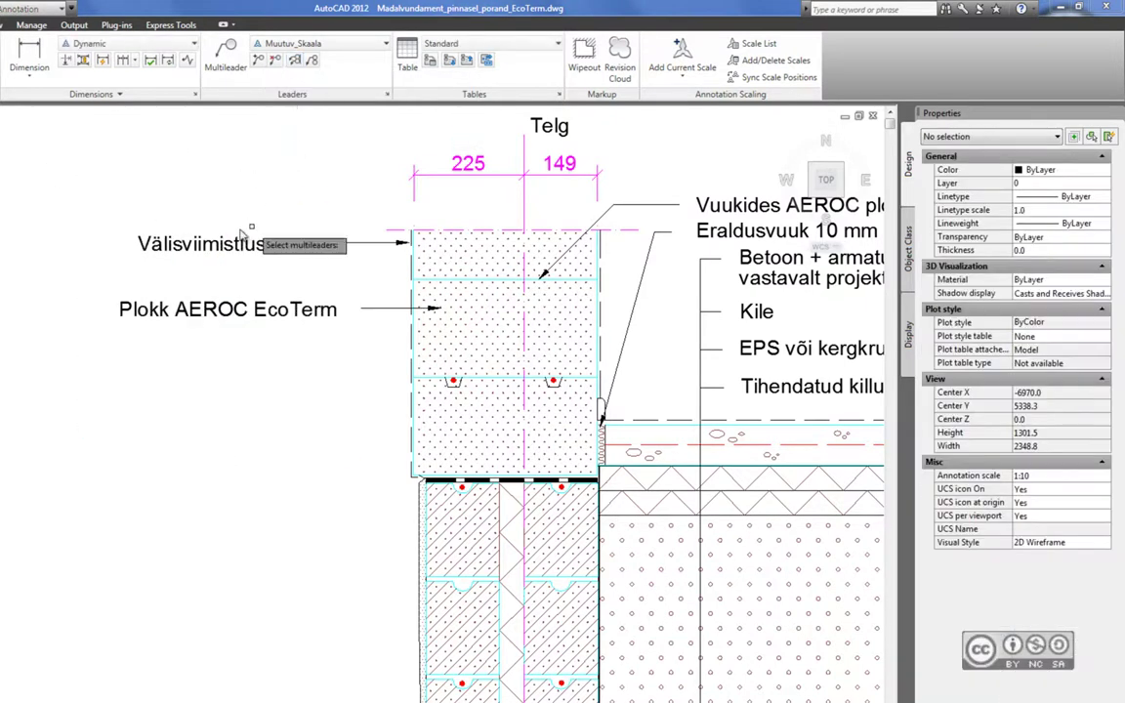
pyautogui.click(190, 235)
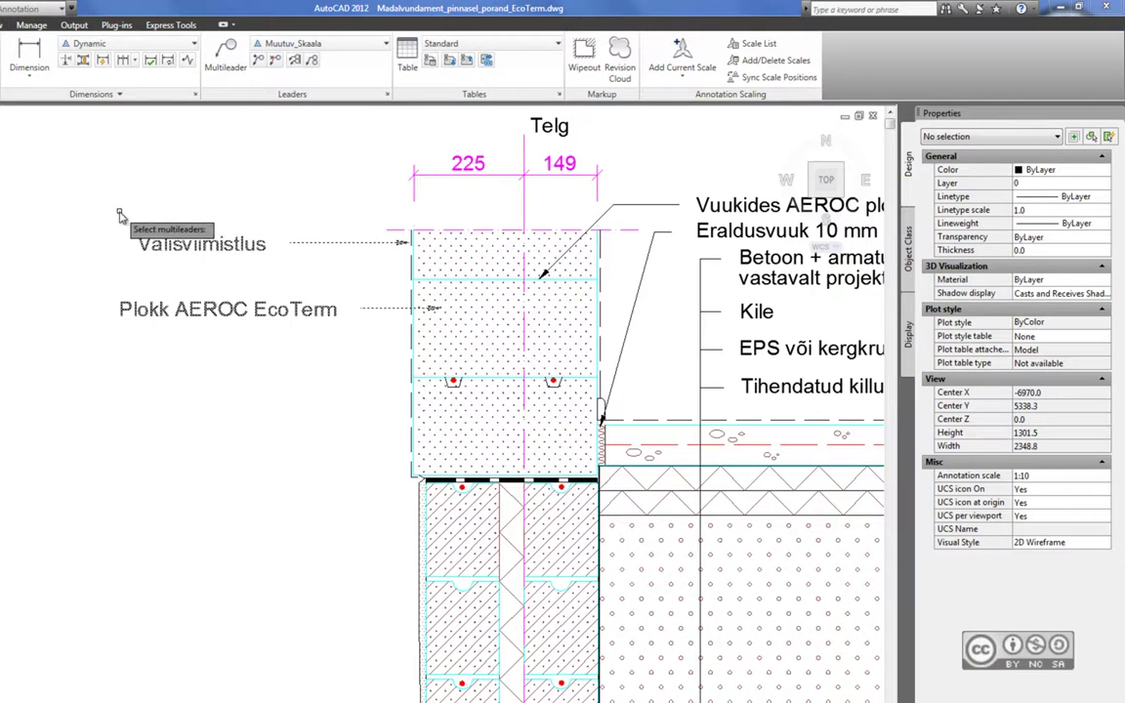
pyautogui.click(134, 293)
pyautogui.press('Return')
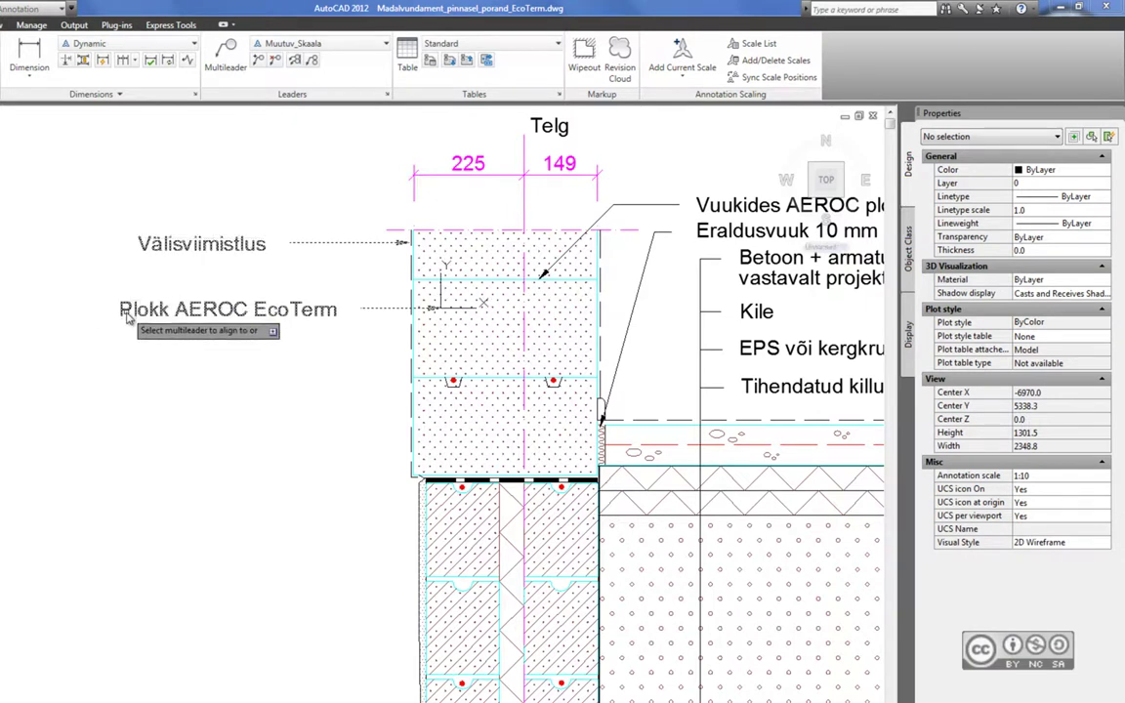
pyautogui.click(132, 311)
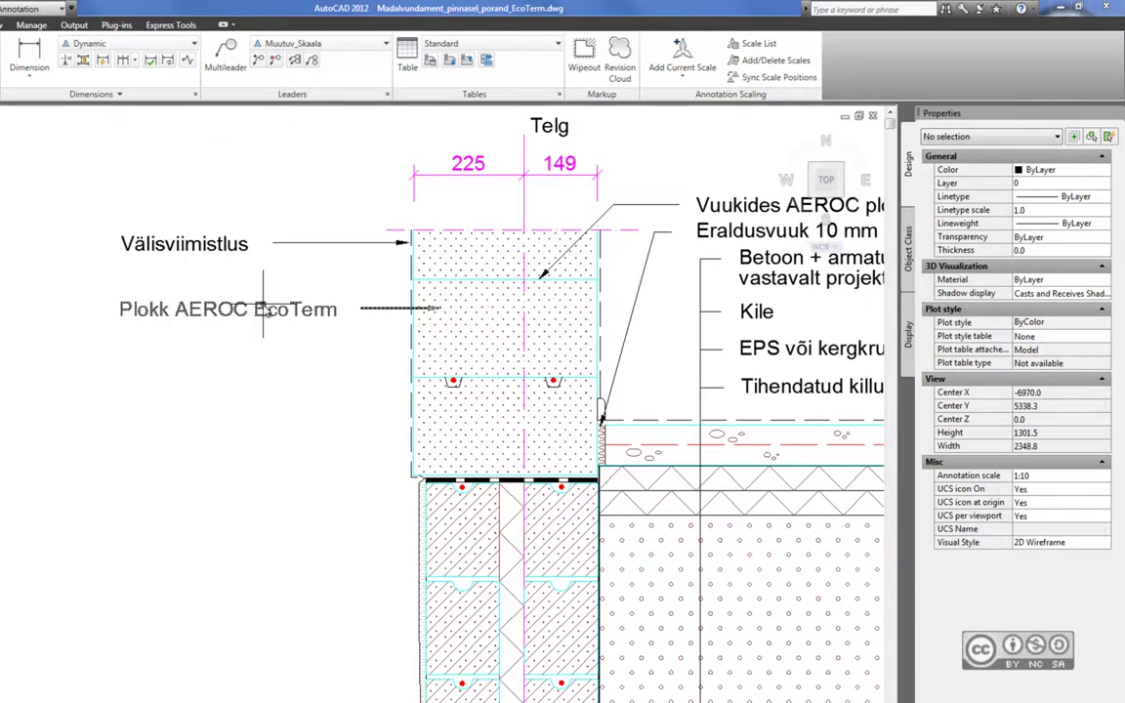
pyautogui.click(196, 293)
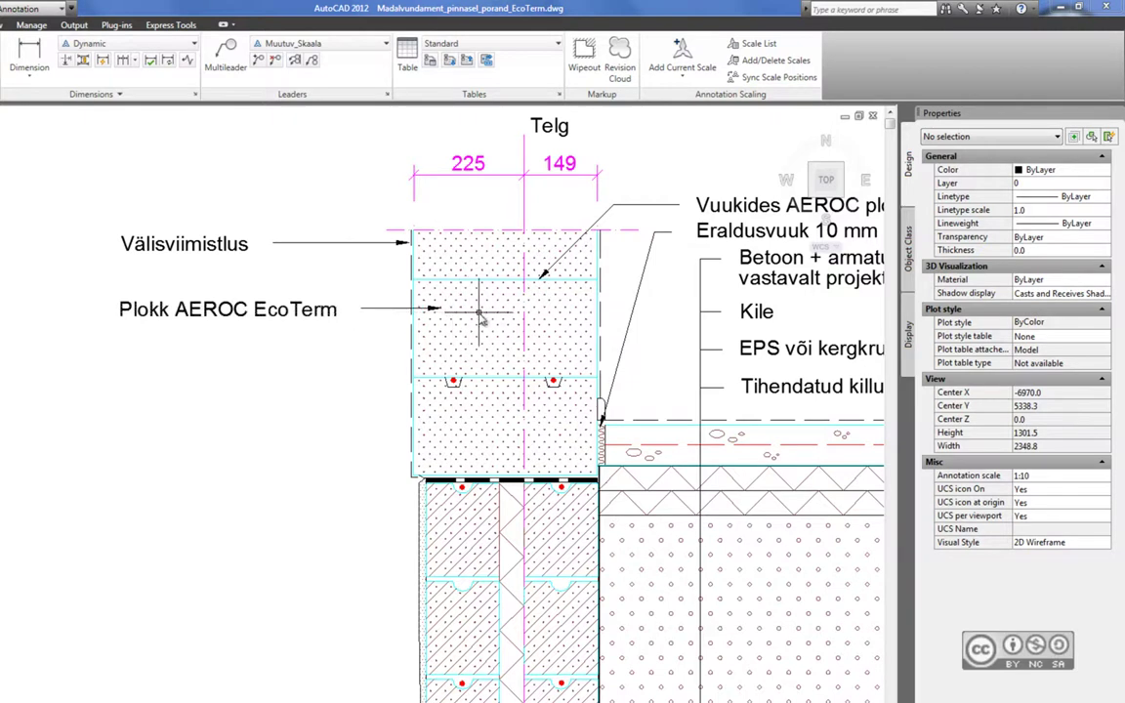
pyautogui.moveTo(308, 169); pyautogui.dragTo(286, 220, button='middle')
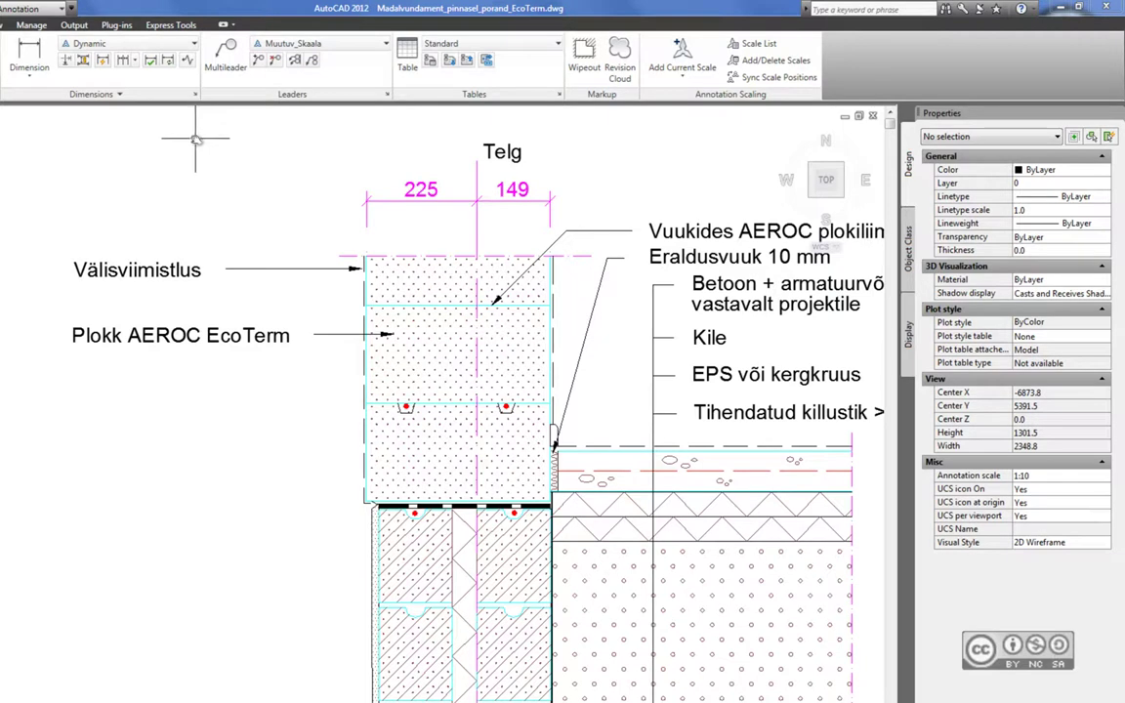
pyautogui.click(408, 183)
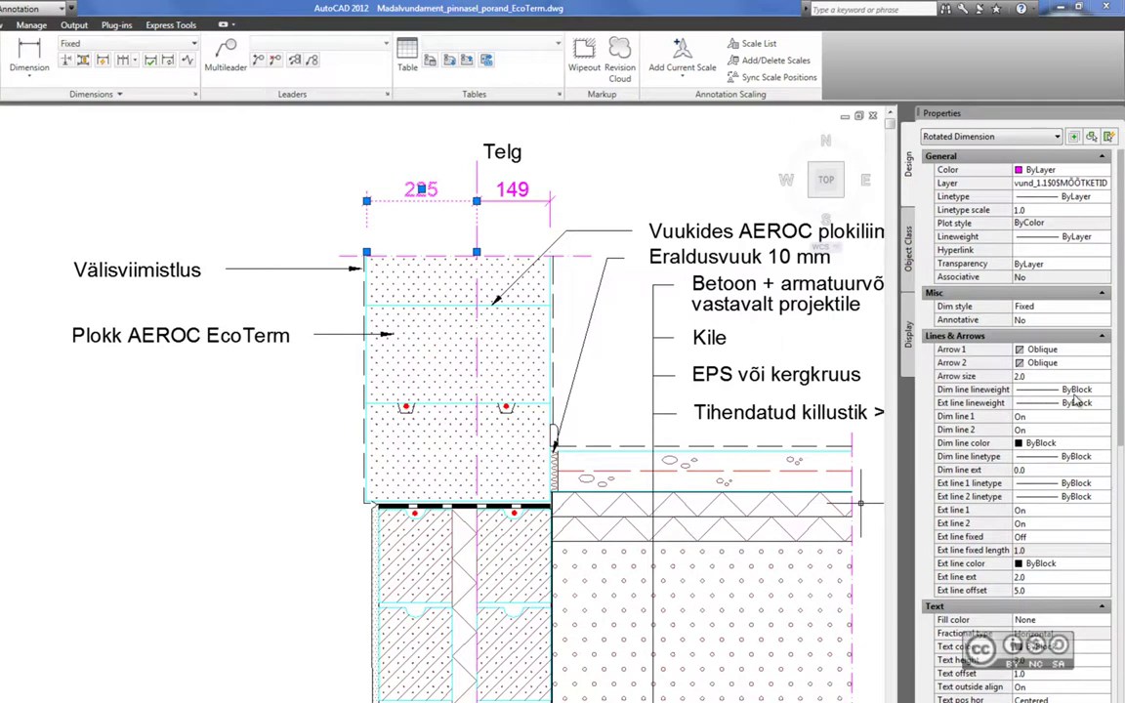
pyautogui.scroll(-1, 1121, 432)
pyautogui.scroll(-1, 1121, 431)
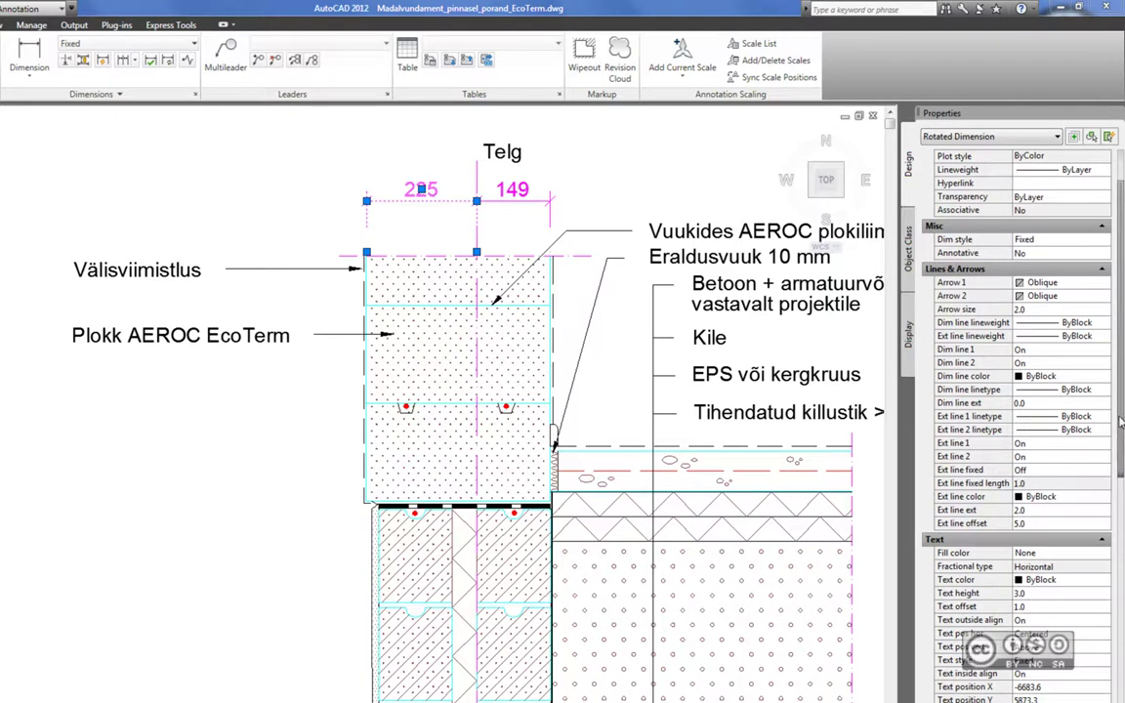
pyautogui.scroll(-1, 1122, 472)
pyautogui.scroll(-1, 1122, 471)
pyautogui.scroll(-1, 1122, 472)
pyautogui.moveTo(1122, 472); pyautogui.dragTo(1119, 509)
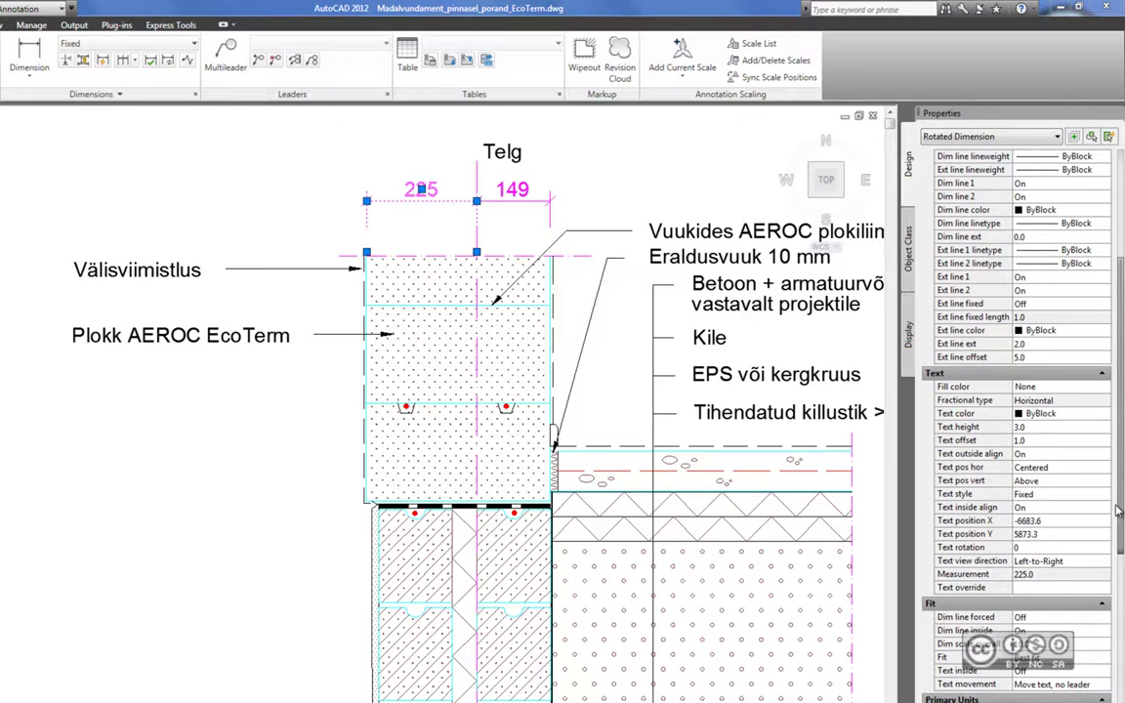
pyautogui.scroll(-1, 1104, 537)
pyautogui.scroll(-1, 1099, 556)
pyautogui.scroll(-1, 1093, 567)
pyautogui.scroll(-1, 1091, 574)
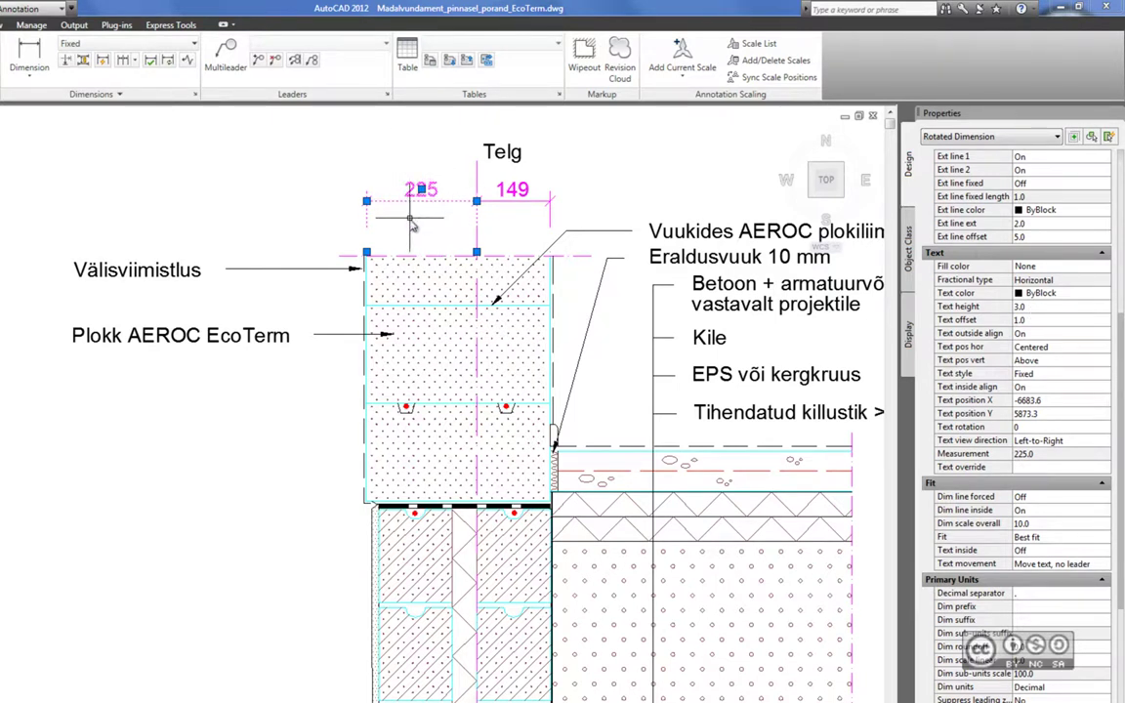
pyautogui.press('Escape')
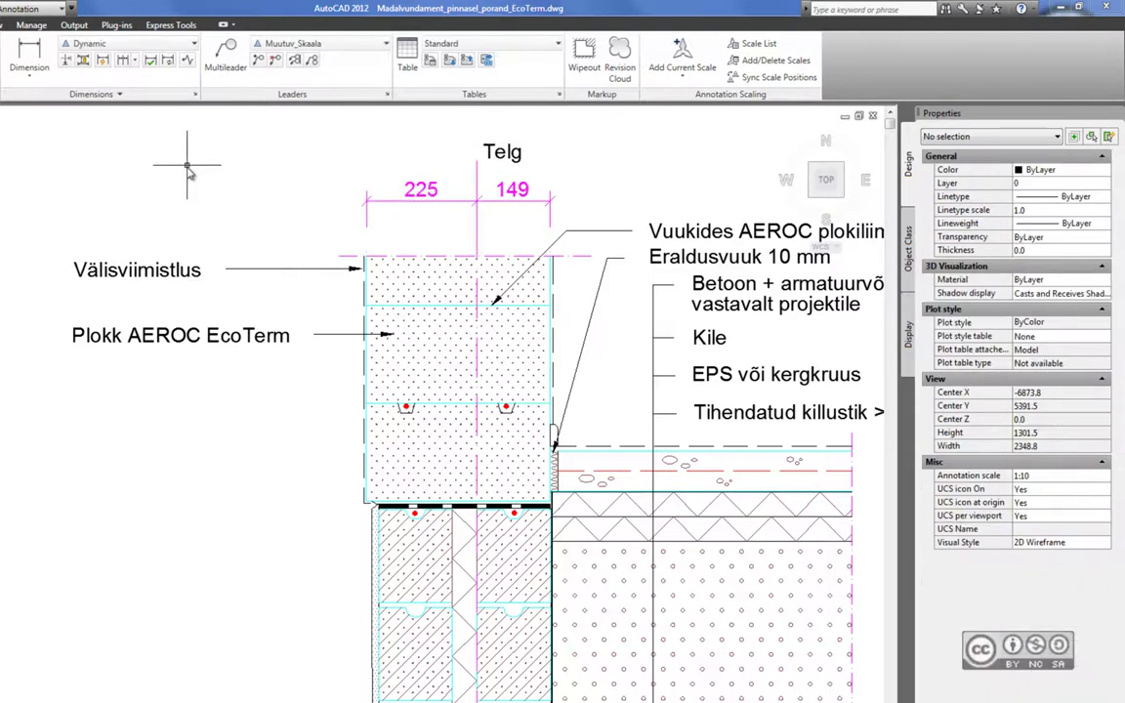
# Step: Start a new dimension style named Muutuv_Skaala in the Dimension Style Manager
pyautogui.click(196, 95)
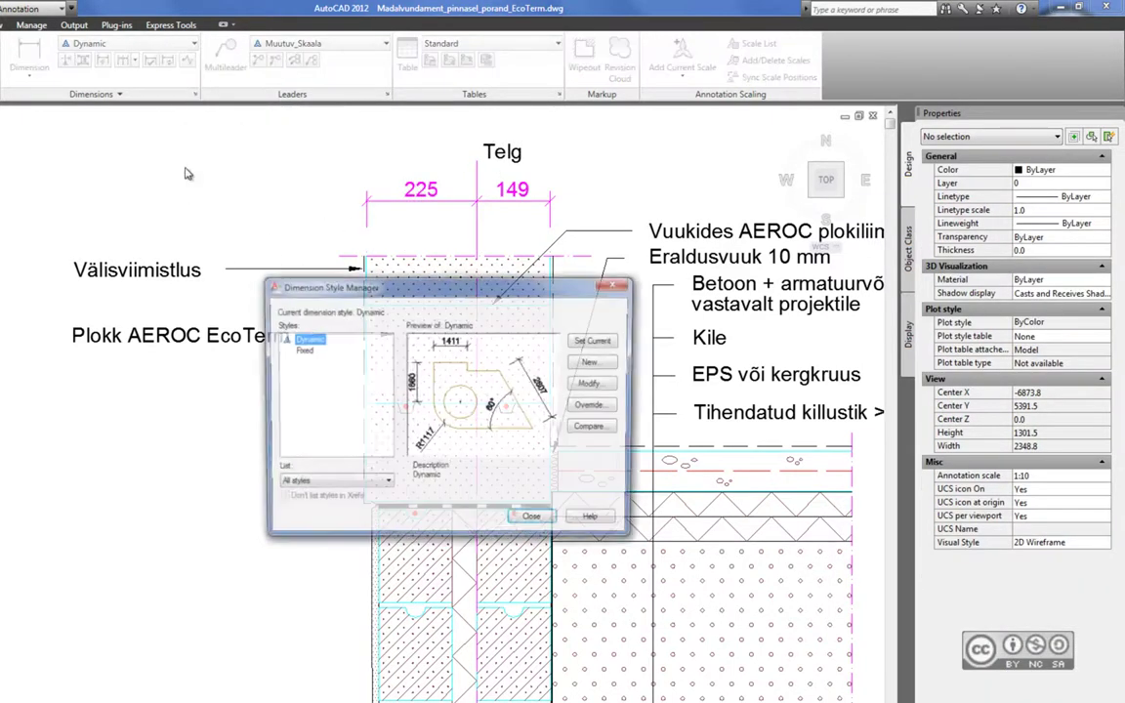
pyautogui.click(596, 363)
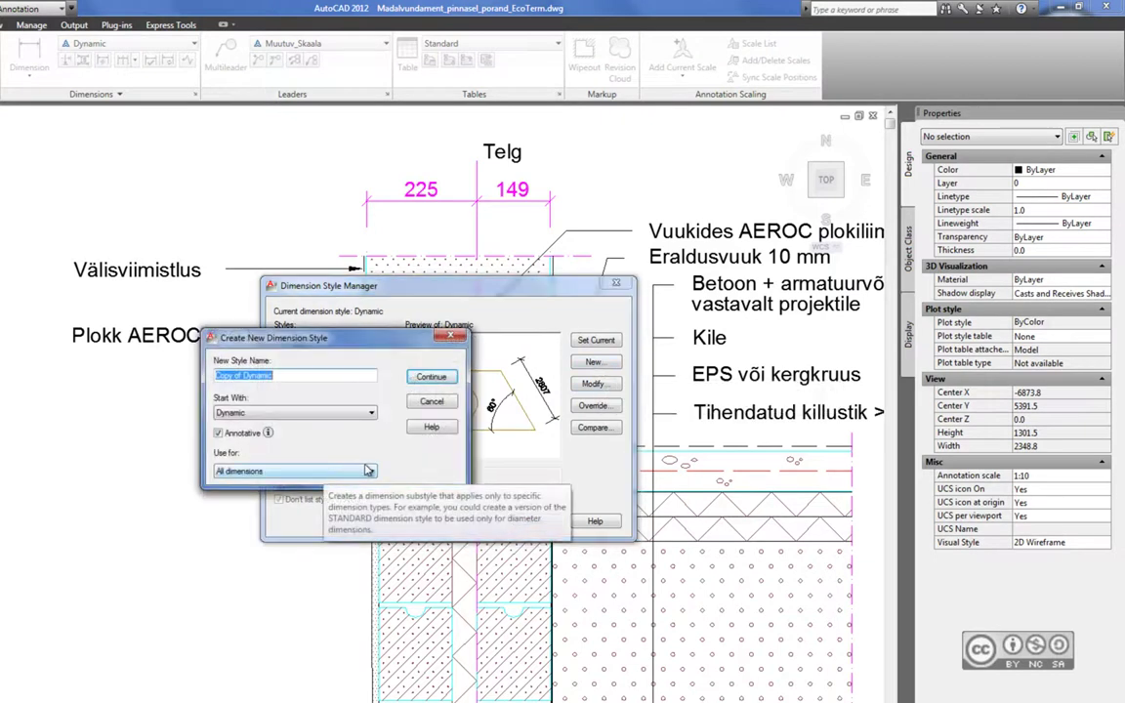
pyautogui.write('Muutuv_Skaala')
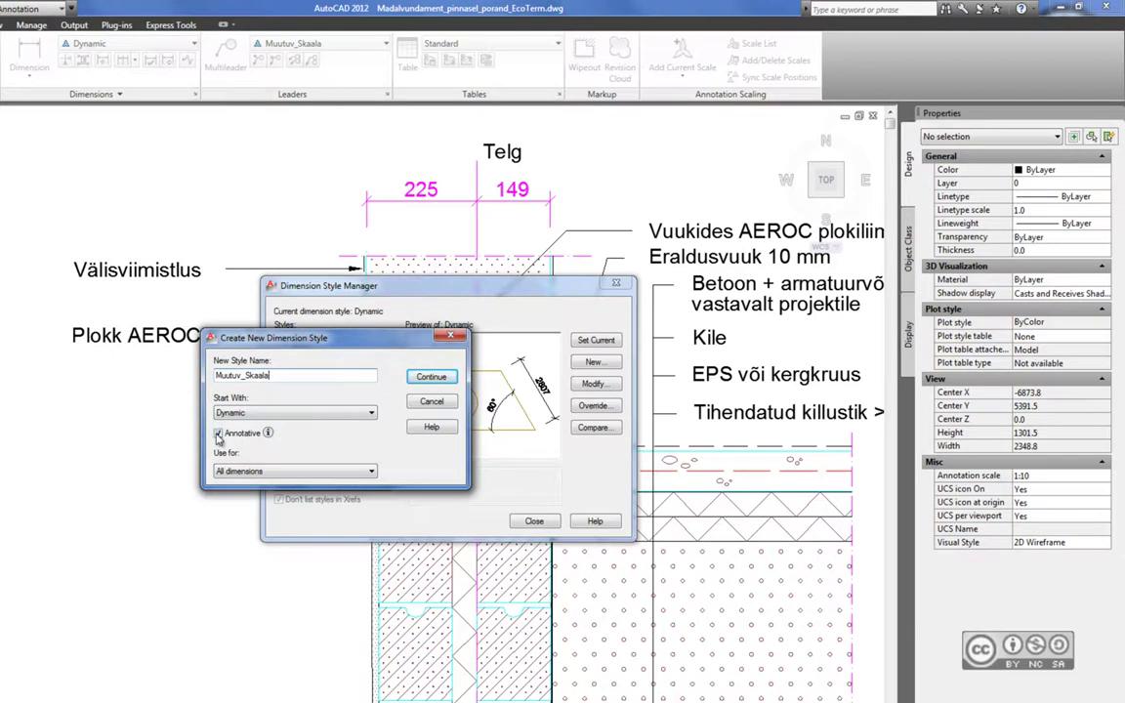
pyautogui.moveTo(217, 433)
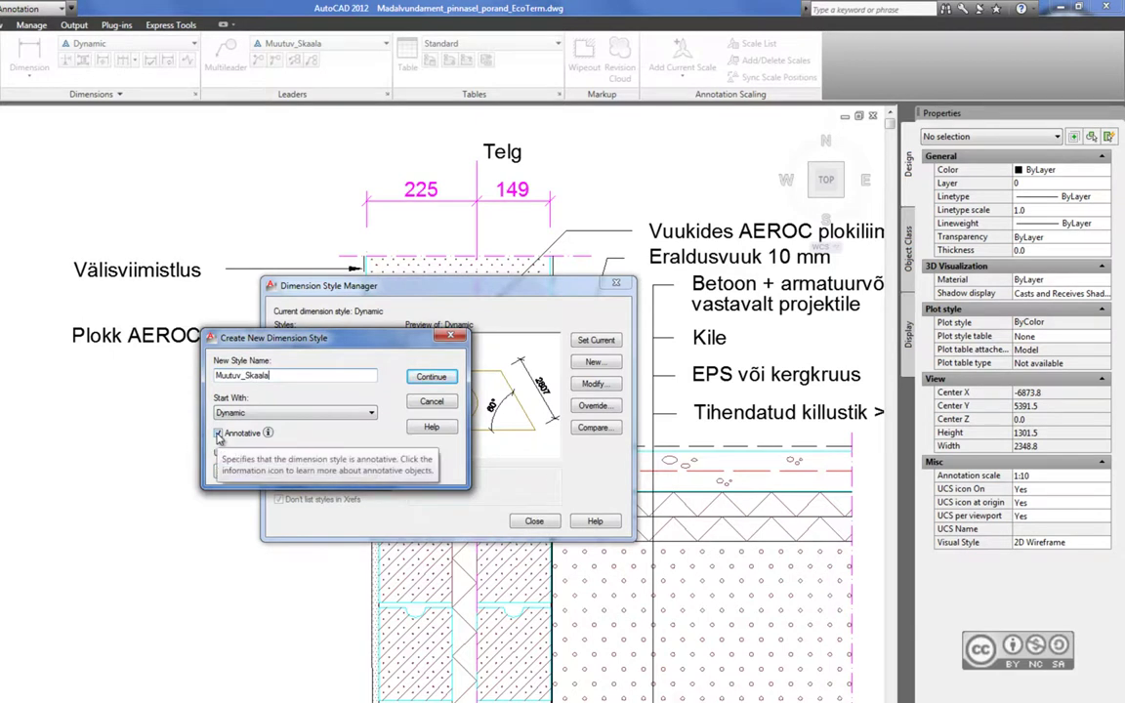
pyautogui.click(431, 377)
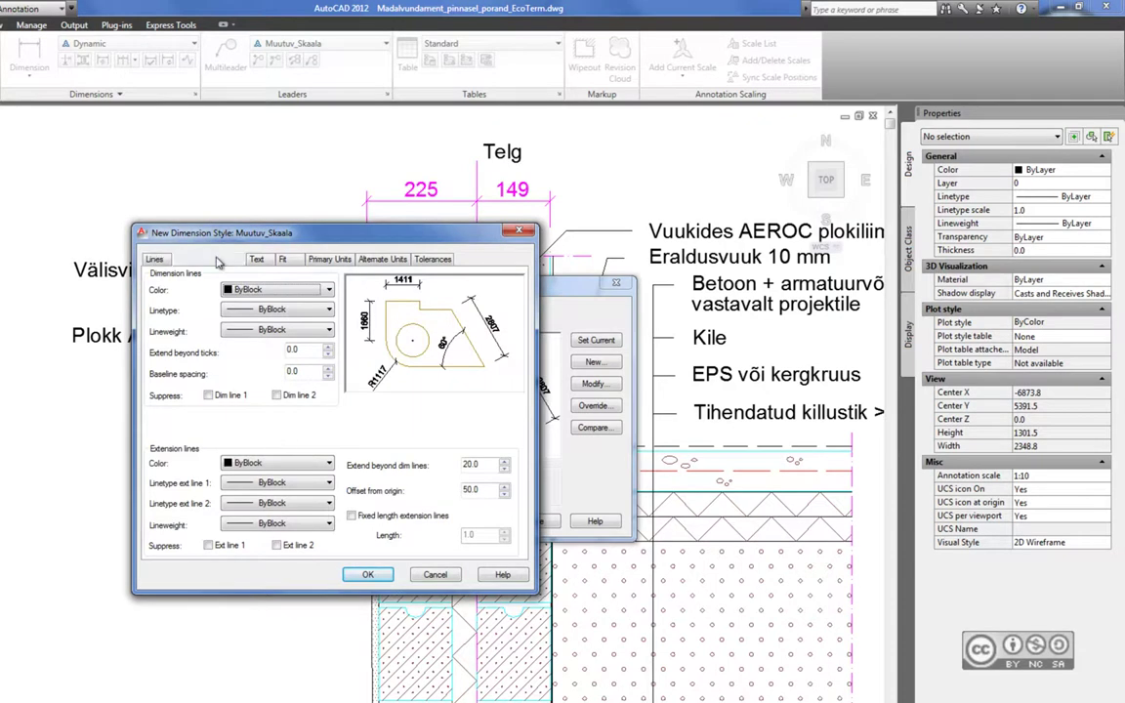
# Step: Review the new style's arrows, lines, text and fit settings, then accept it and close the manager
pyautogui.click(196, 259)
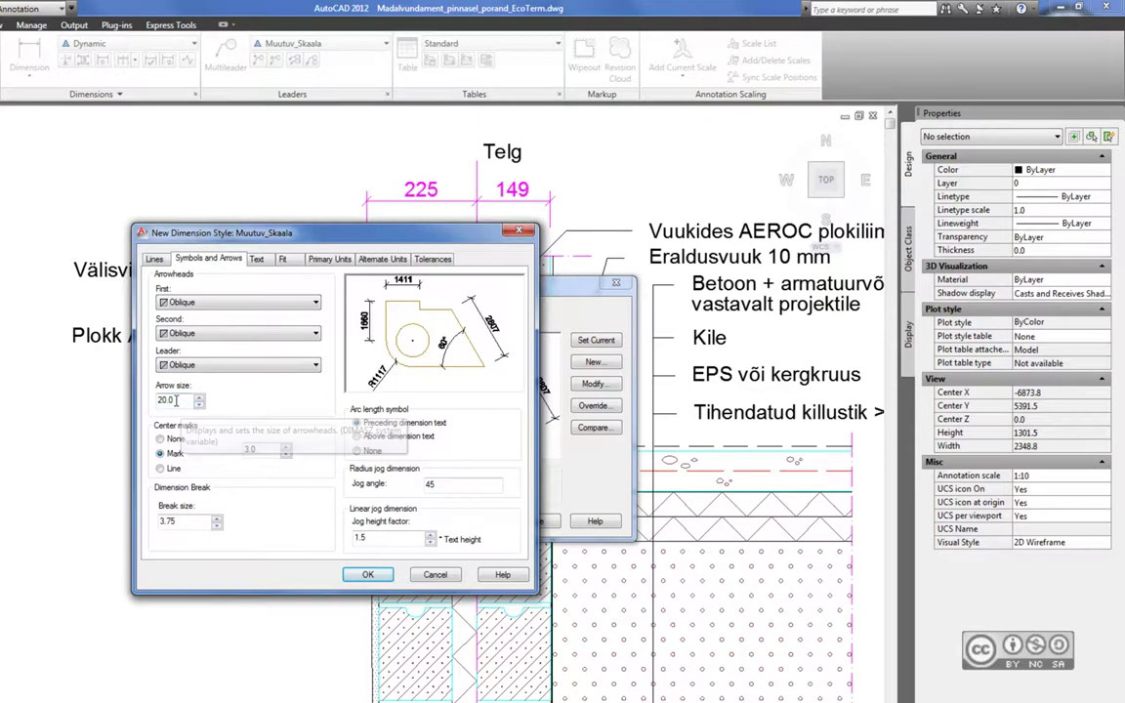
pyautogui.click(154, 259)
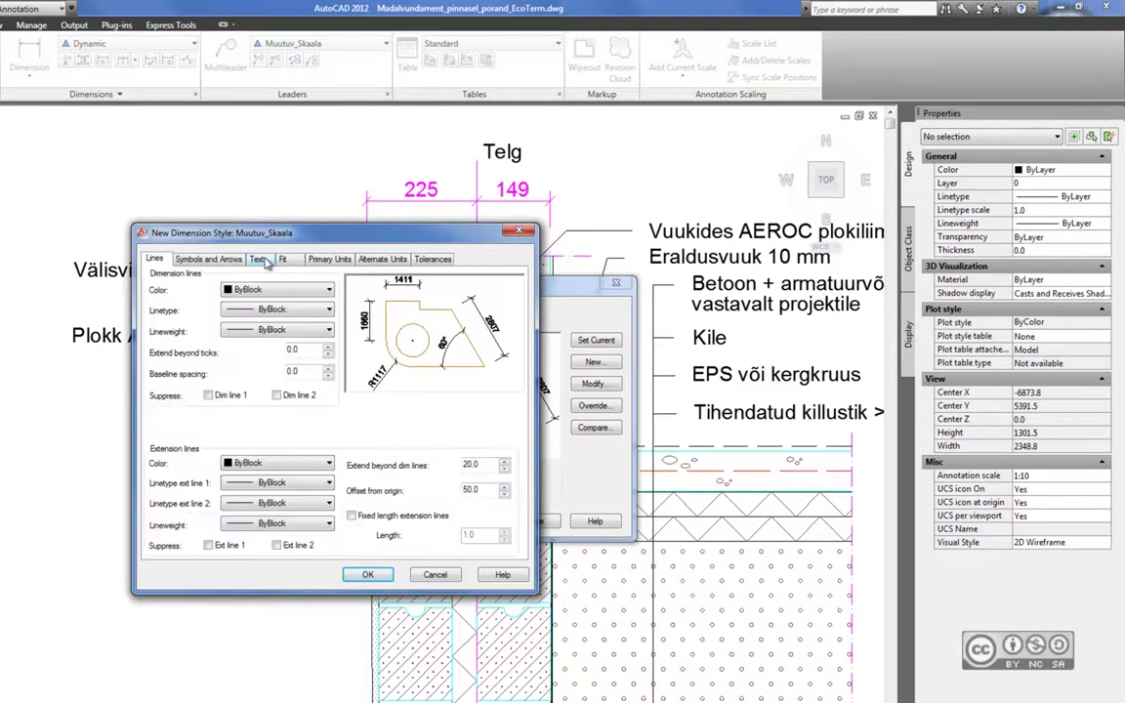
pyautogui.click(258, 259)
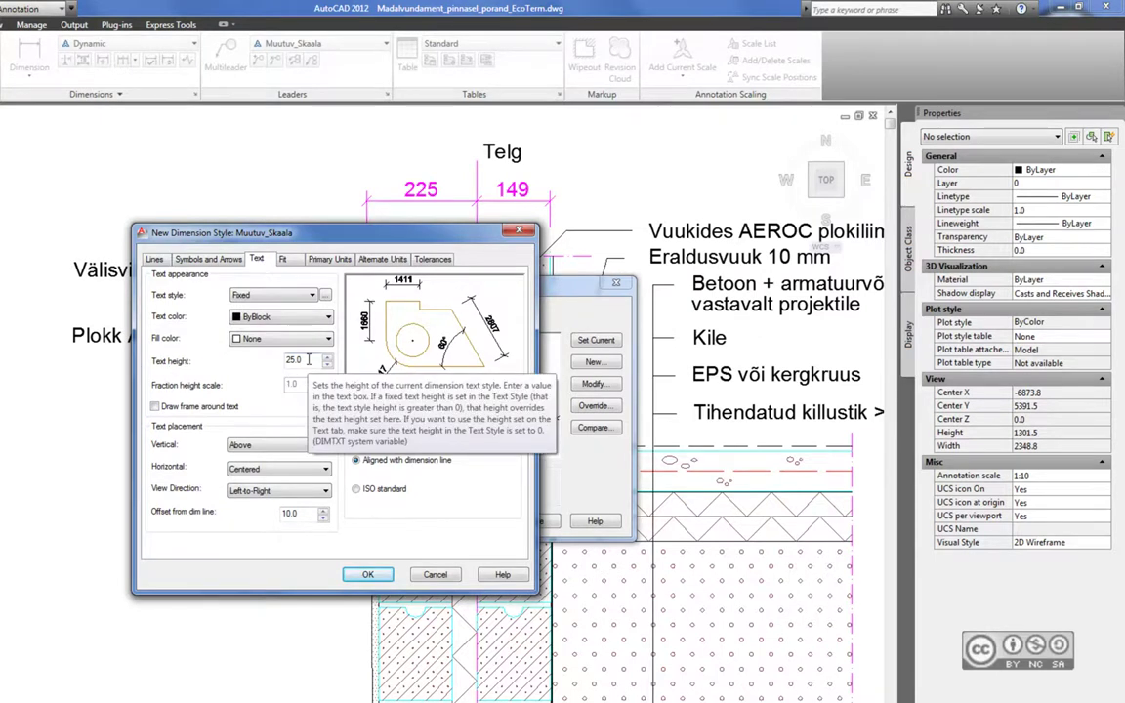
pyautogui.hotkey('ctrl', 'Tab')
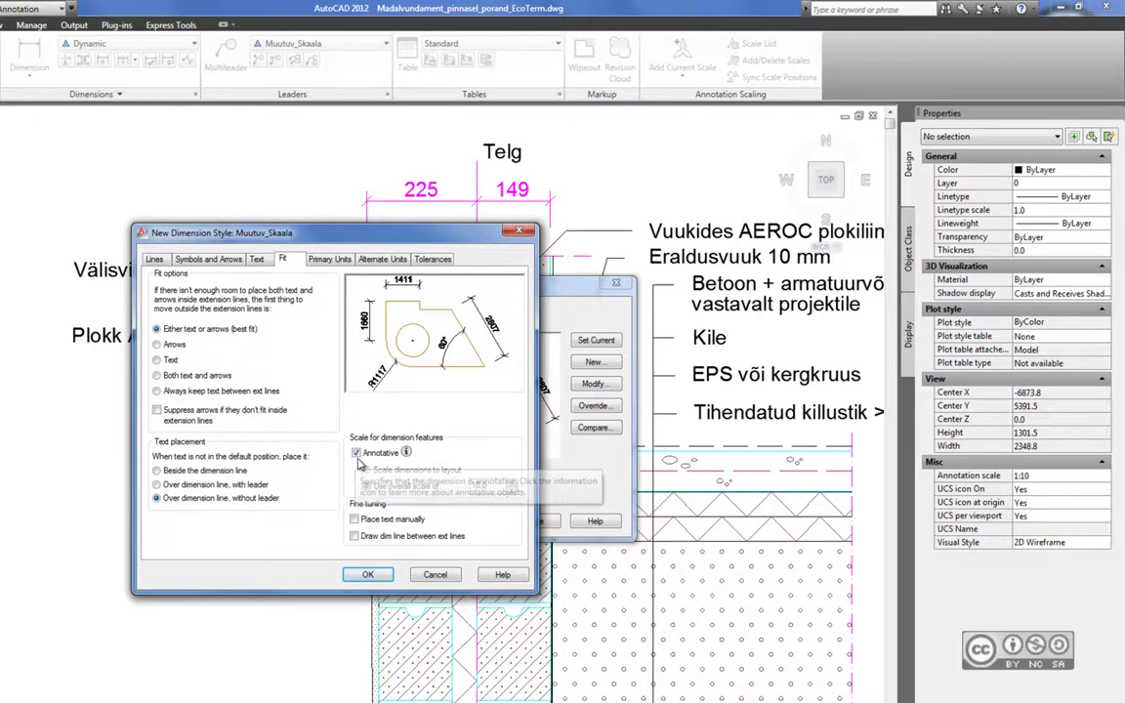
pyautogui.click(208, 260)
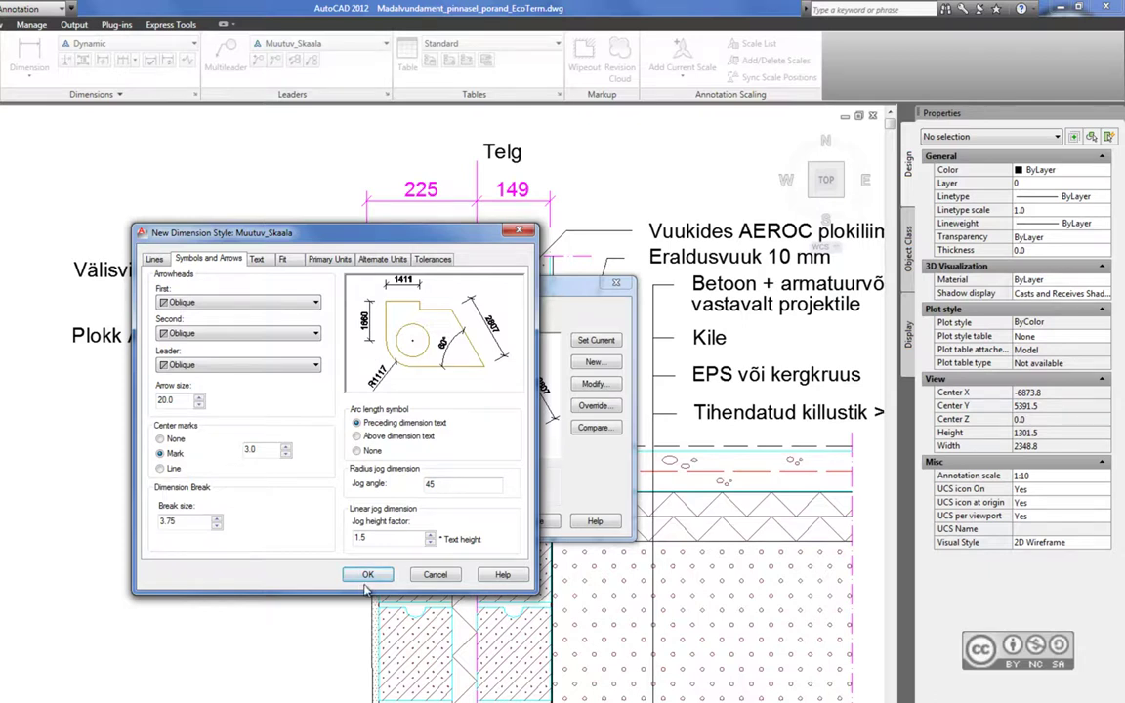
pyautogui.click(367, 576)
pyautogui.click(535, 520)
# Step: Change the 225 dimension's style from Fixed to Muutuv_Skaala in Properties
pyautogui.click(422, 190)
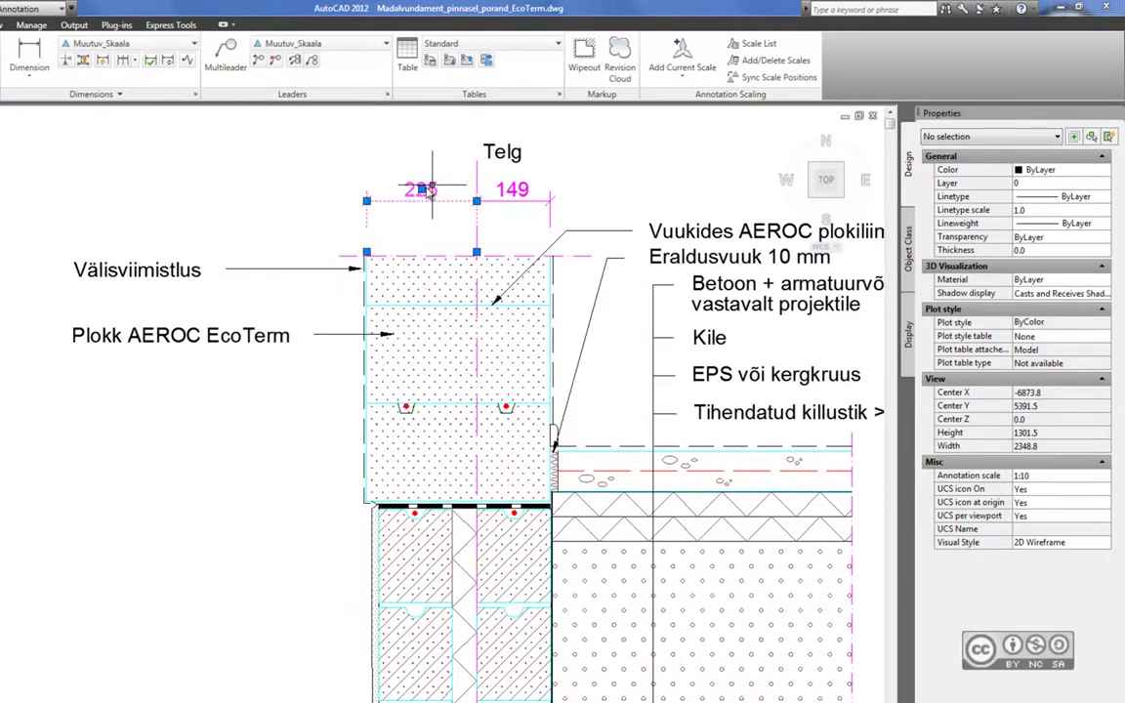
pyautogui.doubleClick(422, 190)
pyautogui.click(443, 240)
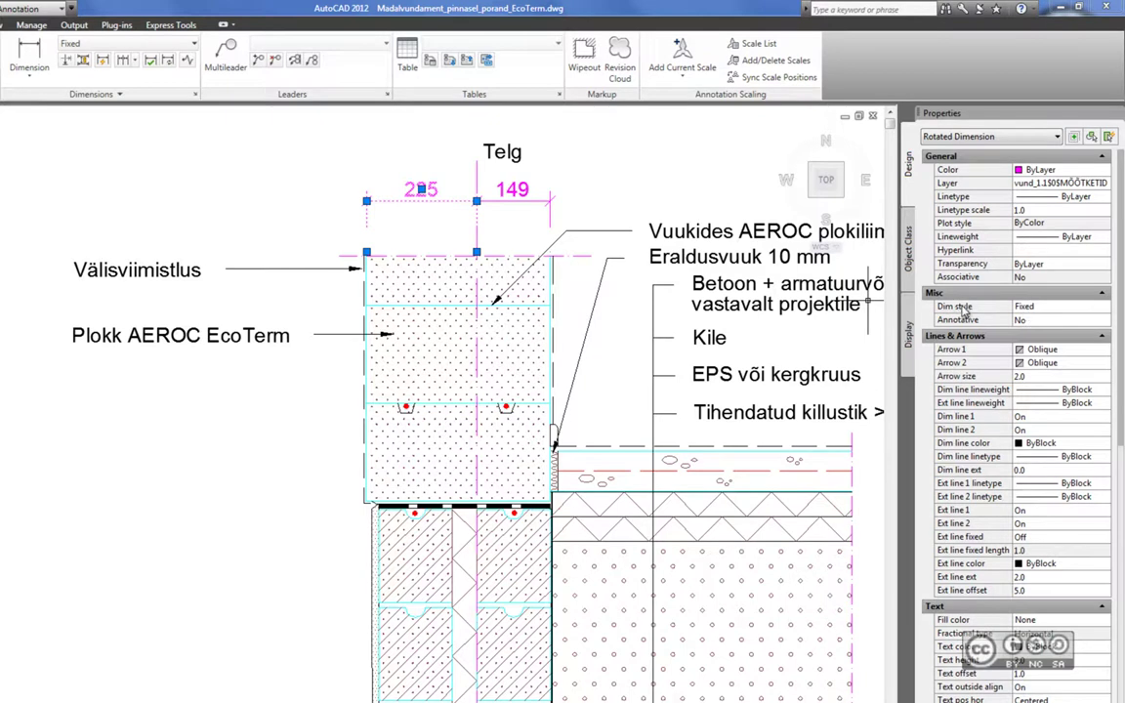
pyautogui.click(1035, 306)
pyautogui.click(1107, 305)
pyautogui.click(987, 334)
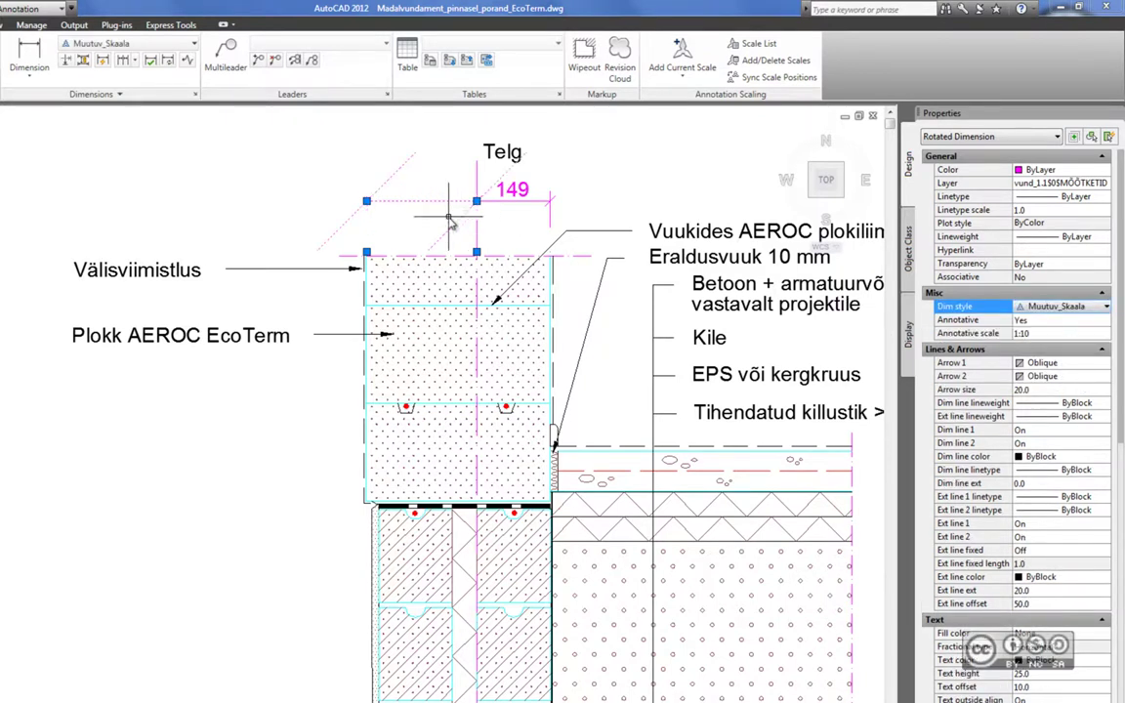
pyautogui.press('Escape')
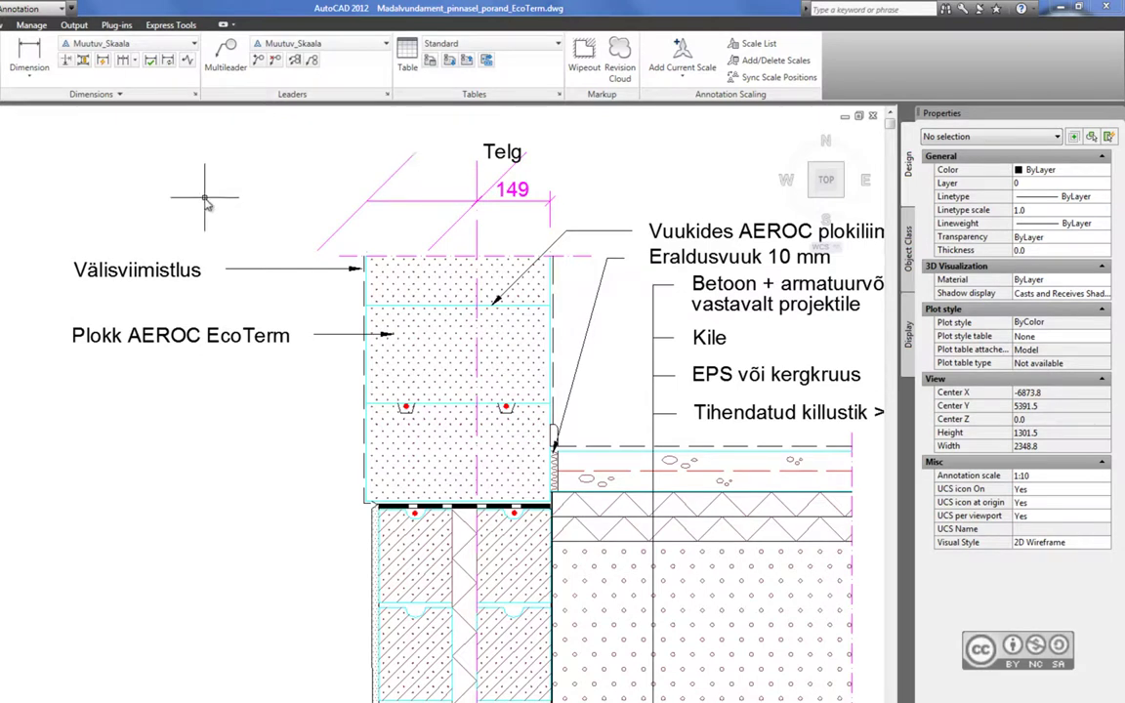
# Step: In Muutuv_Skaala, set text height 2.5 and offset from dimension line 1
pyautogui.click(195, 94)
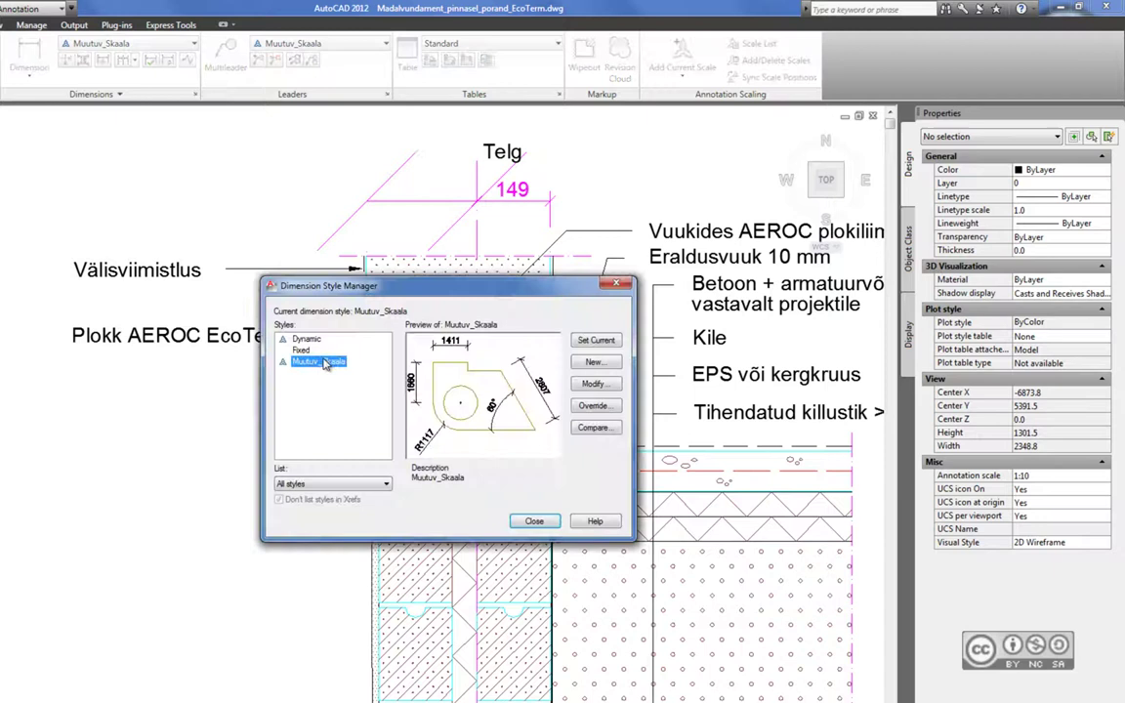
pyautogui.click(596, 383)
pyautogui.click(396, 259)
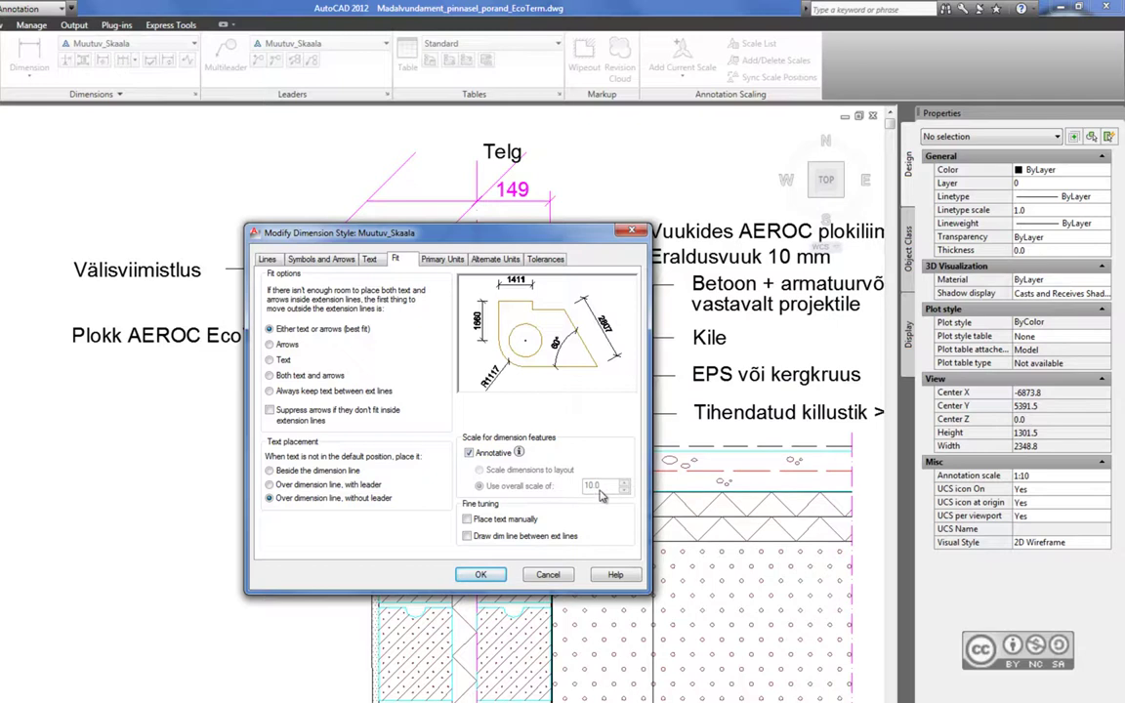
pyautogui.click(369, 259)
pyautogui.moveTo(418, 359); pyautogui.dragTo(395, 368)
pyautogui.write('2.5')
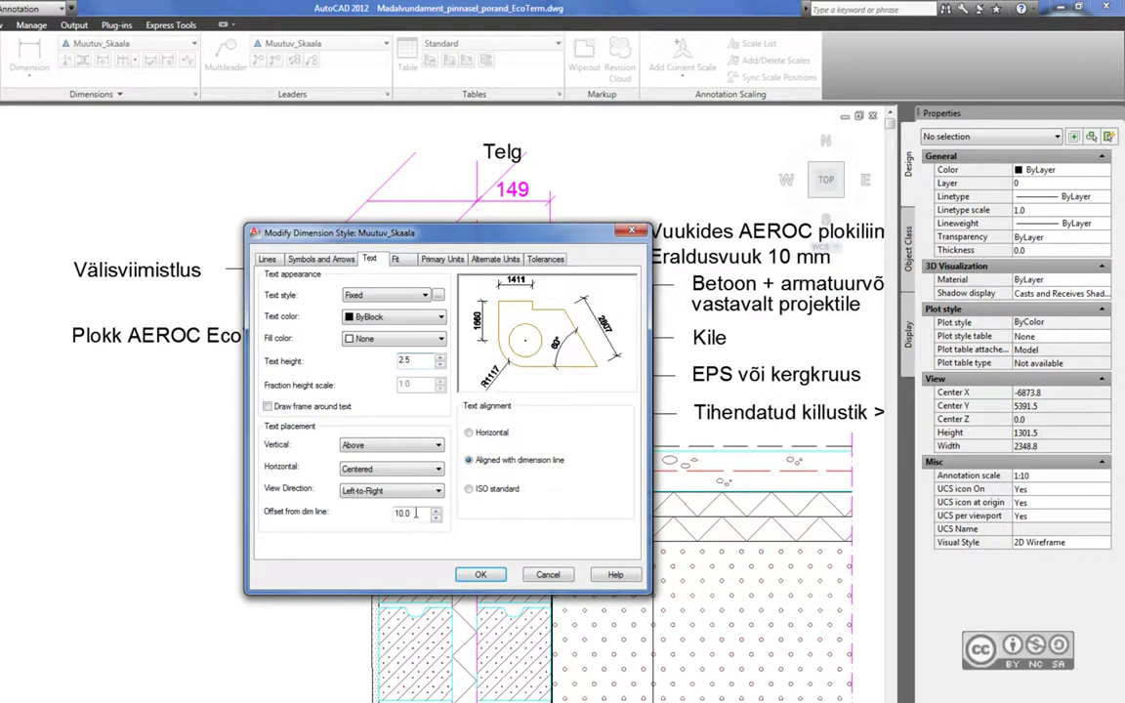
pyautogui.doubleClick(415, 513)
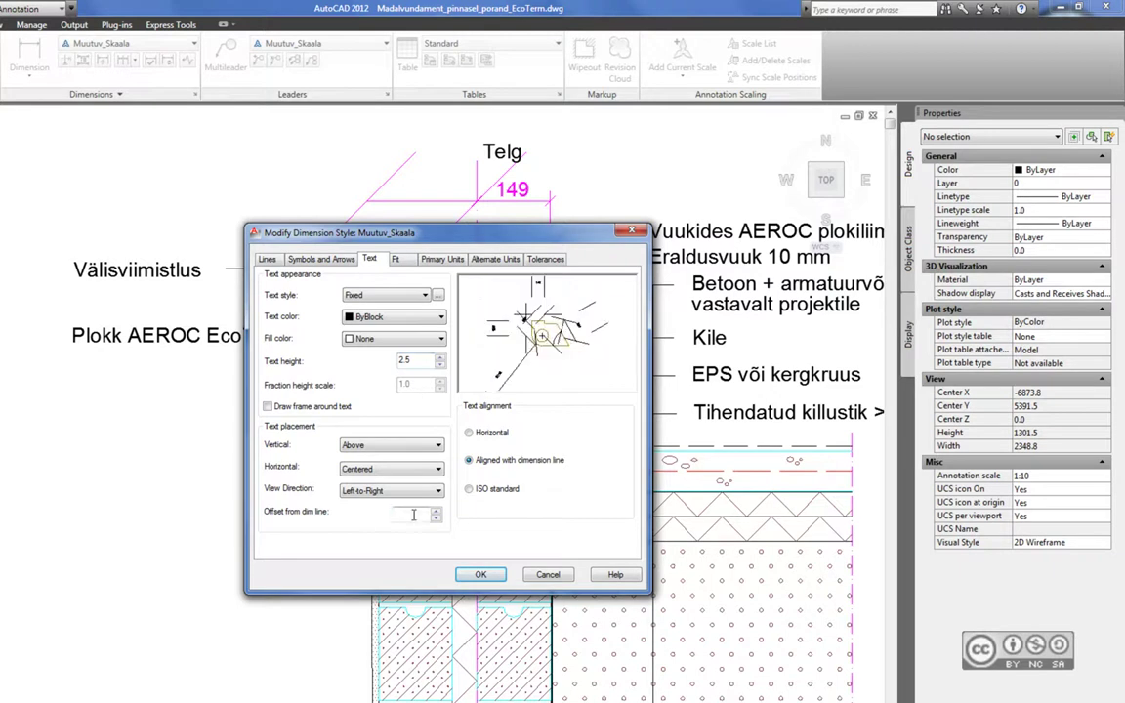
pyautogui.write('1')
# Step: Set arrow size 2.0, offset from origin 5.0 and extension beyond dimension lines 2.0
pyautogui.hotkey('ctrl', 'shift', 'Tab')
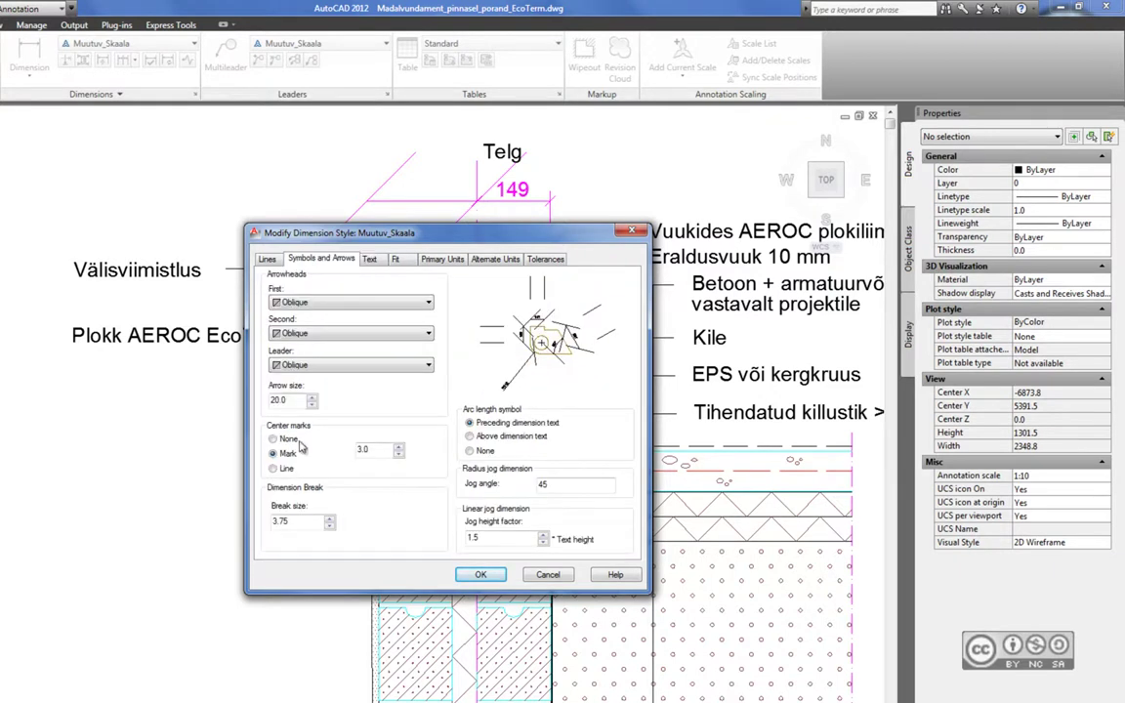
pyautogui.moveTo(289, 400); pyautogui.dragTo(259, 403)
pyautogui.write('2.0')
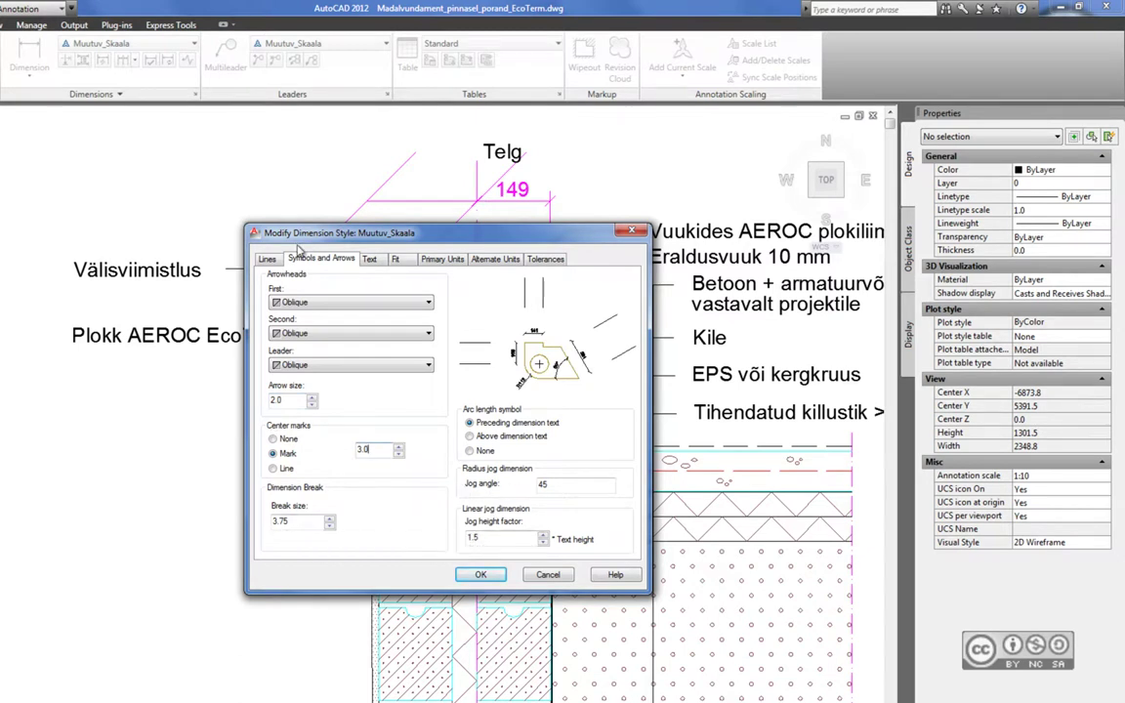
pyautogui.click(266, 260)
pyautogui.doubleClick(583, 490)
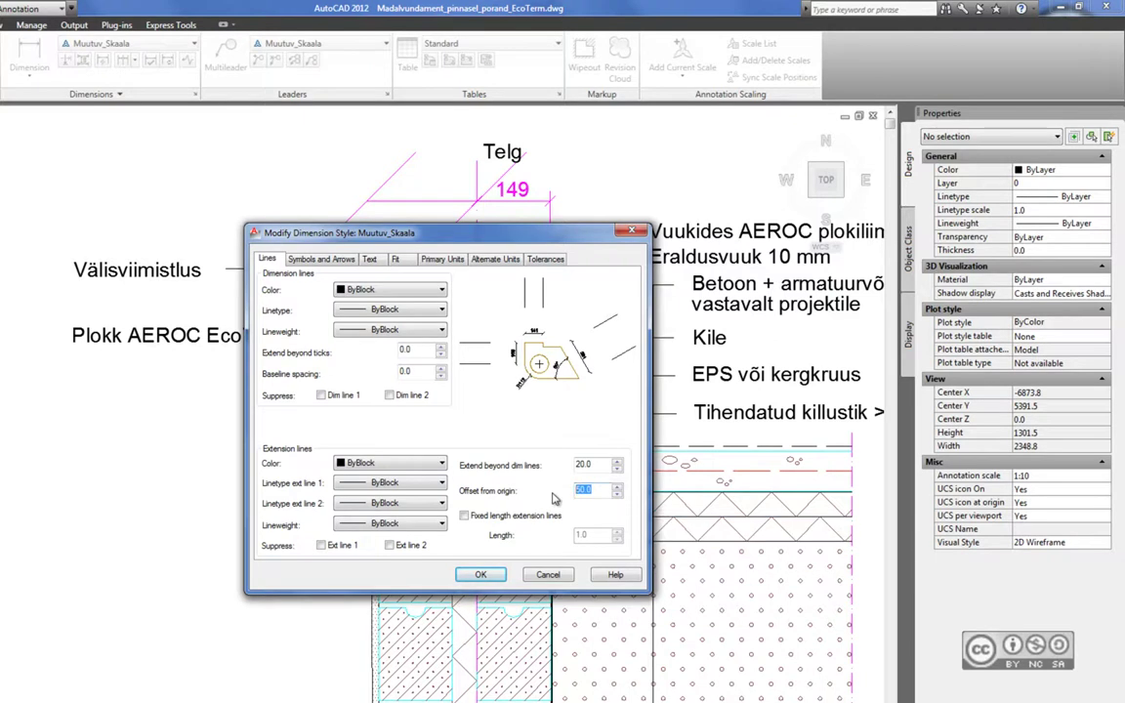
pyautogui.write('5')
pyautogui.doubleClick(601, 466)
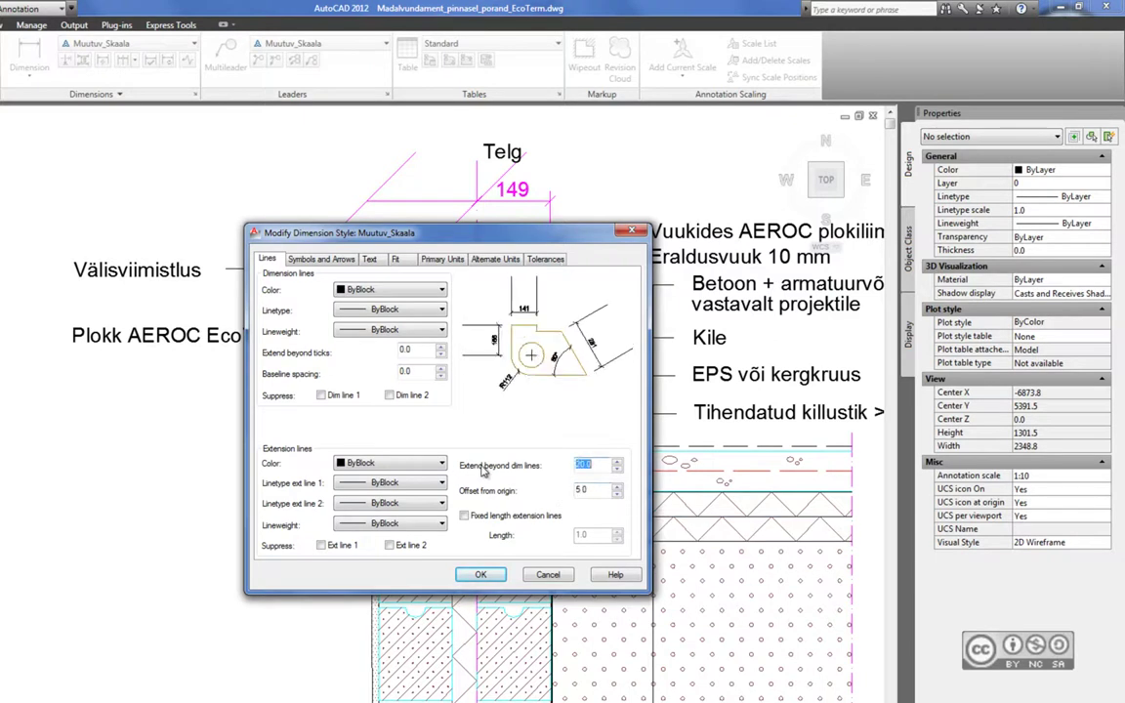
pyautogui.write('2')
# Step: Review the remaining style tabs, then save the modified Muutuv_Skaala style
pyautogui.click(311, 261)
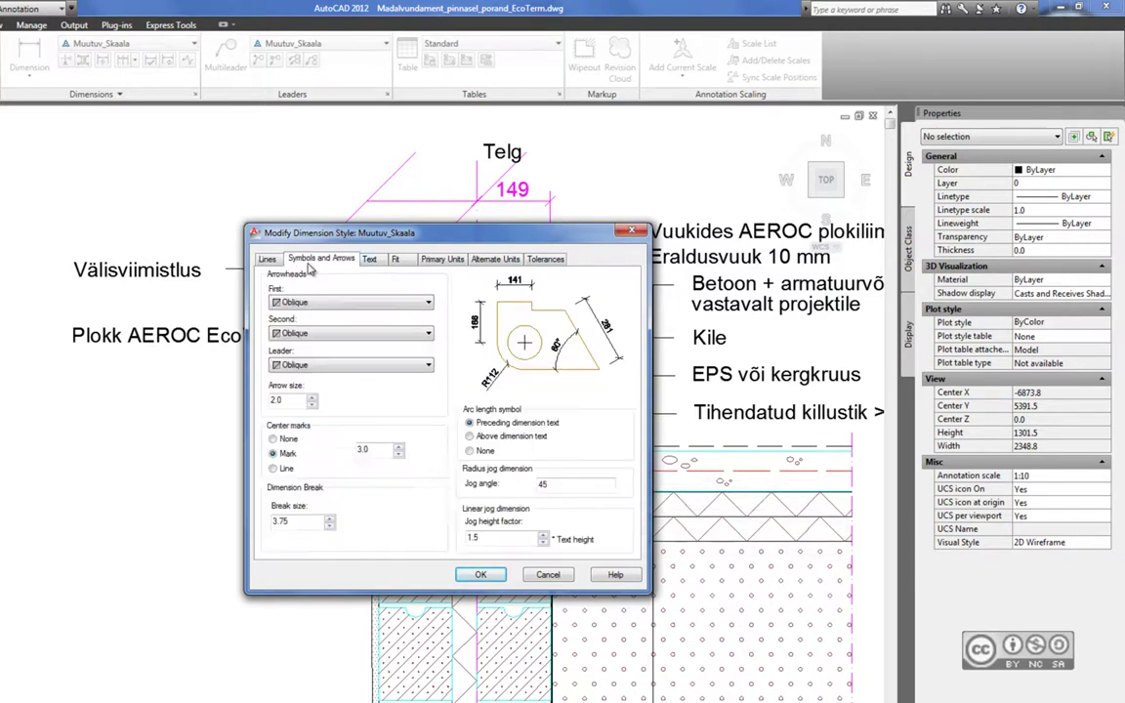
pyautogui.click(369, 260)
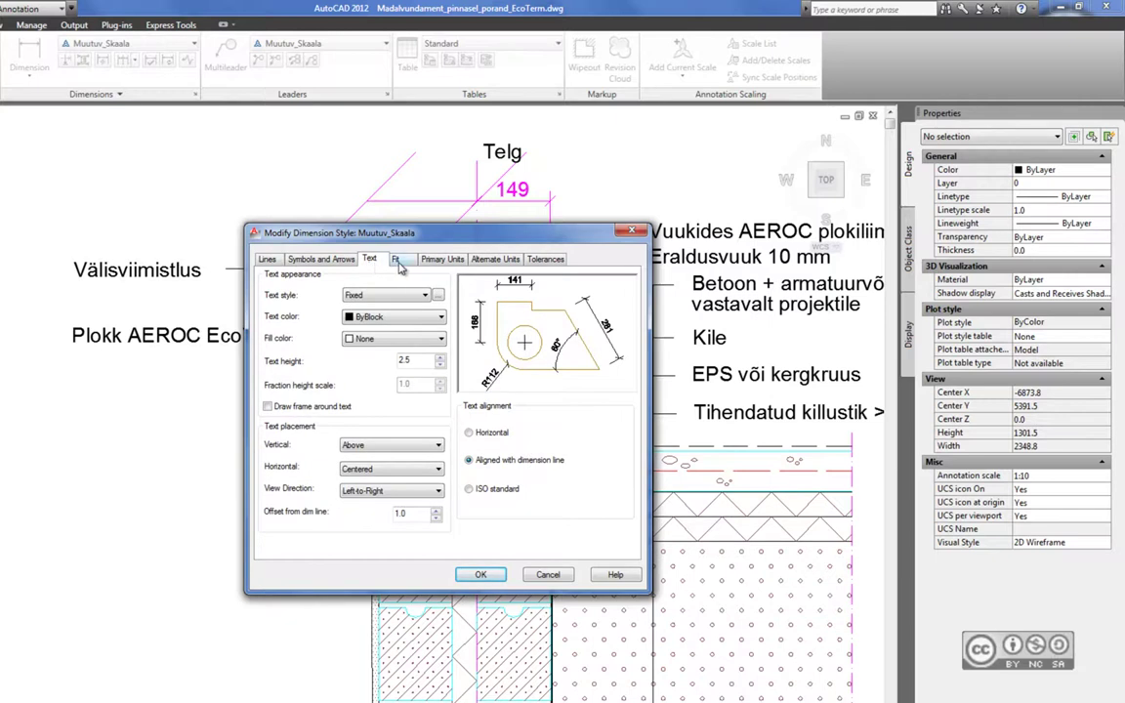
pyautogui.click(398, 261)
pyautogui.click(442, 260)
pyautogui.click(480, 260)
pyautogui.click(551, 259)
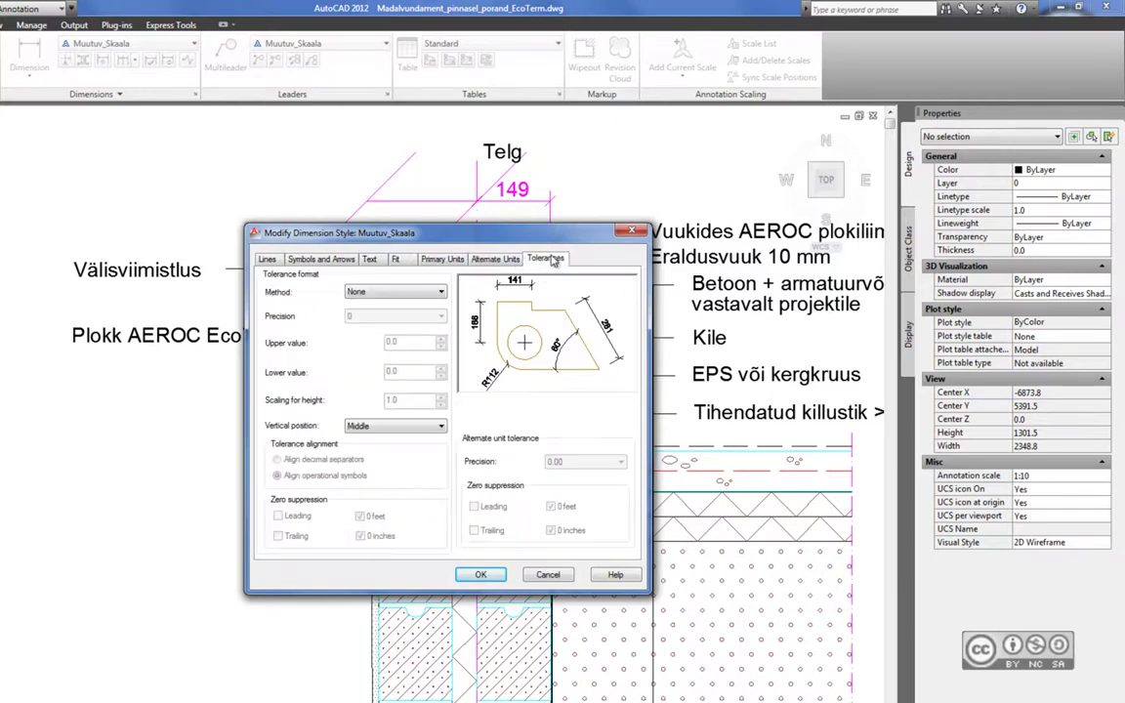
pyautogui.click(481, 575)
pyautogui.click(535, 523)
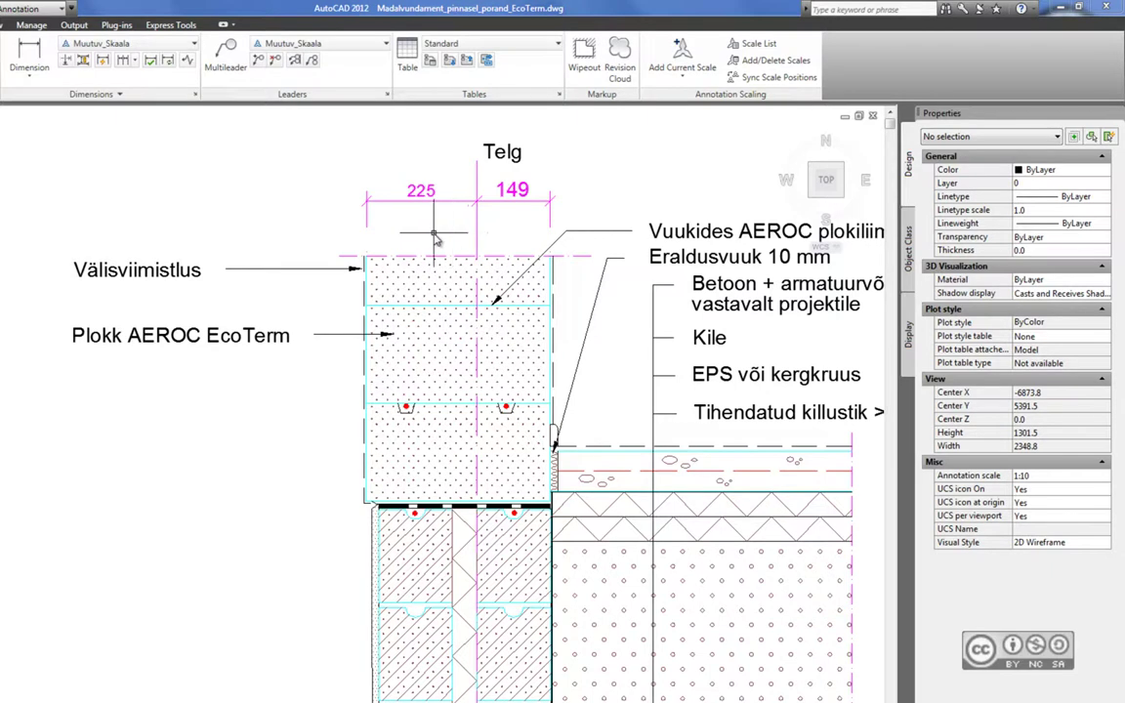
# Step: Switch the 149 dimension from Fixed to Muutuv_Skaala and verify it matches the 225 dimension
pyautogui.click(428, 200)
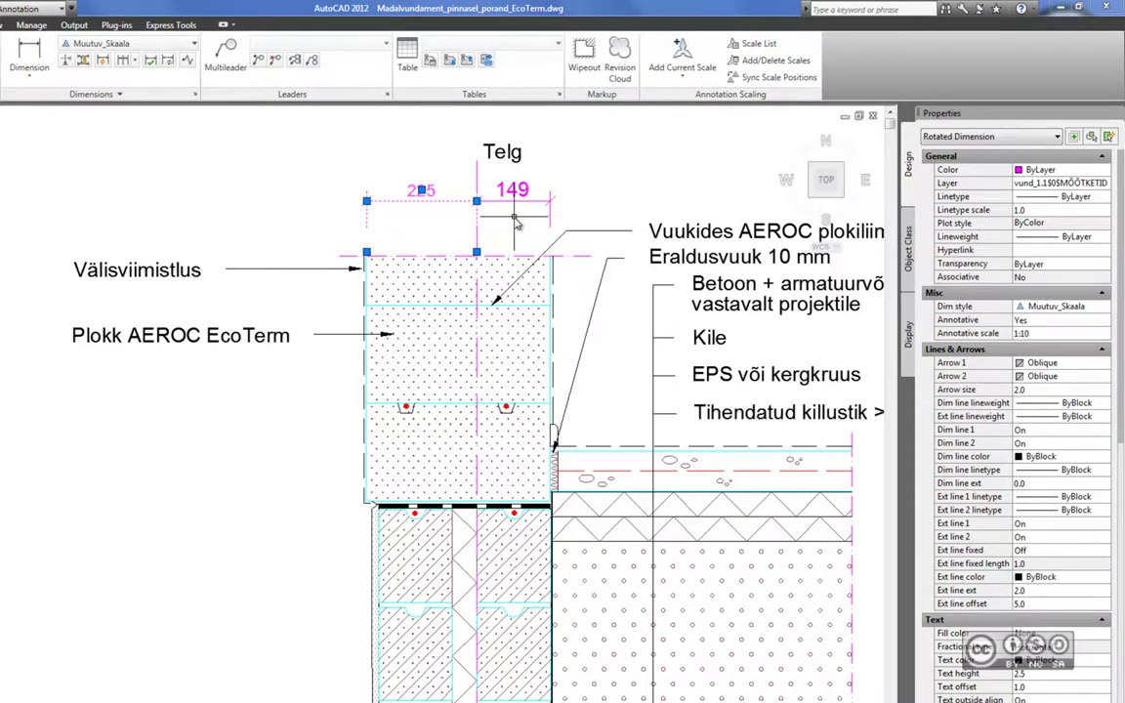
pyautogui.press('Escape')
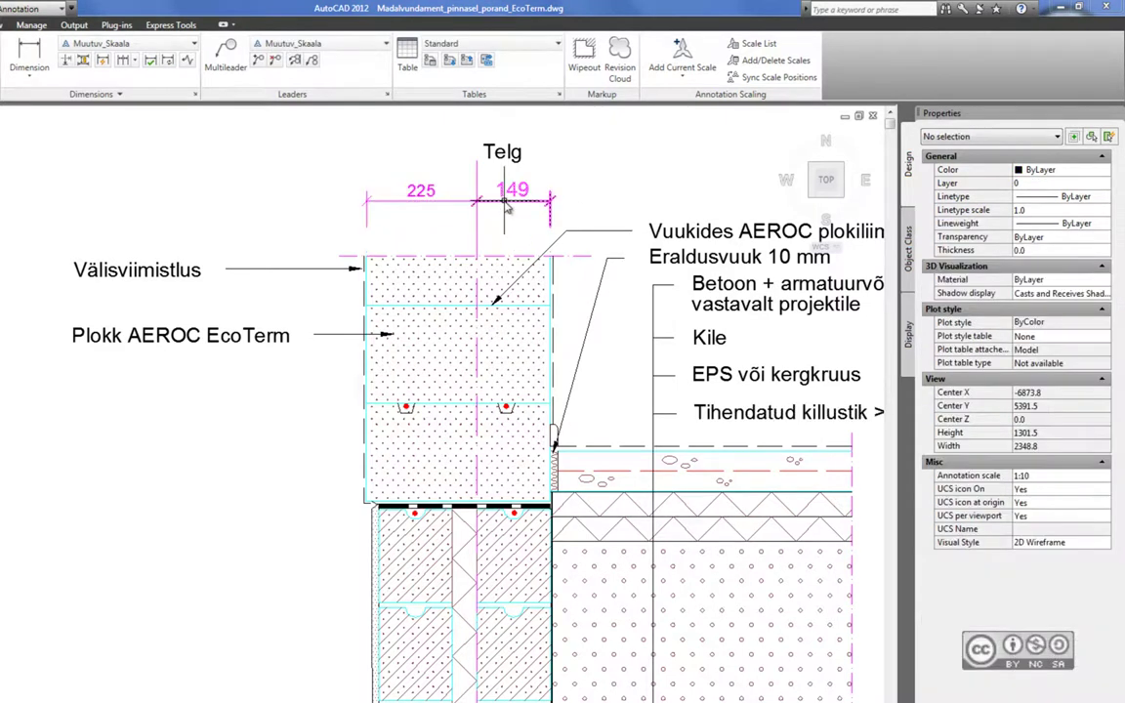
pyautogui.click(525, 241)
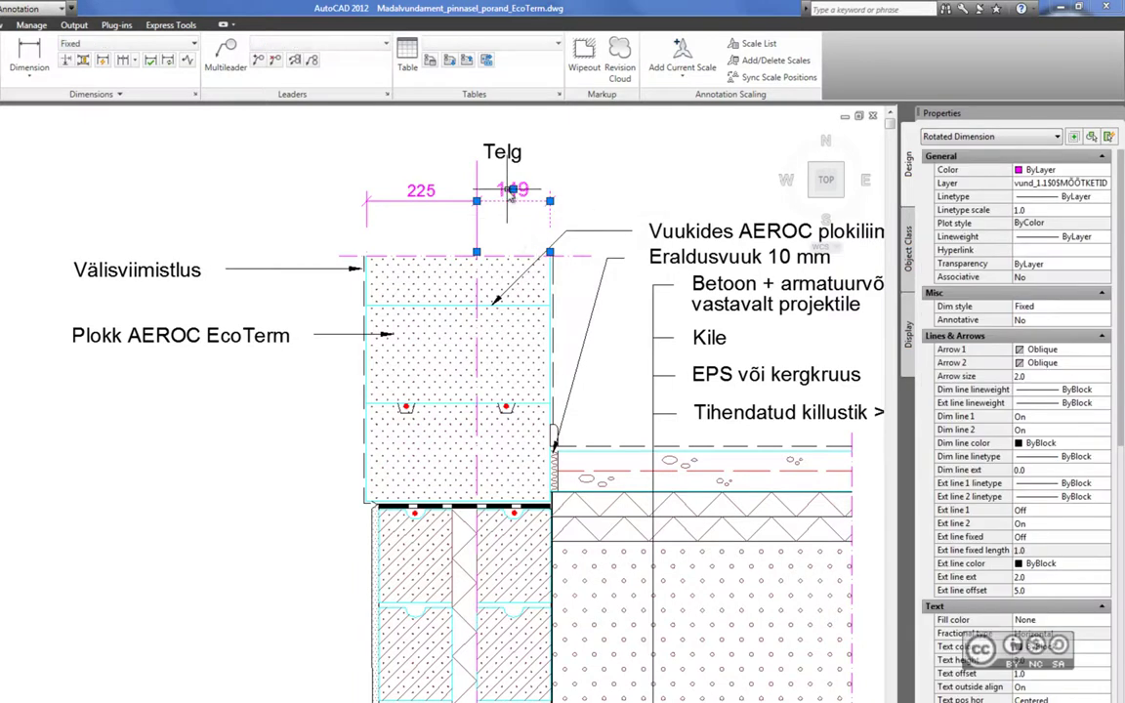
pyautogui.click(1040, 307)
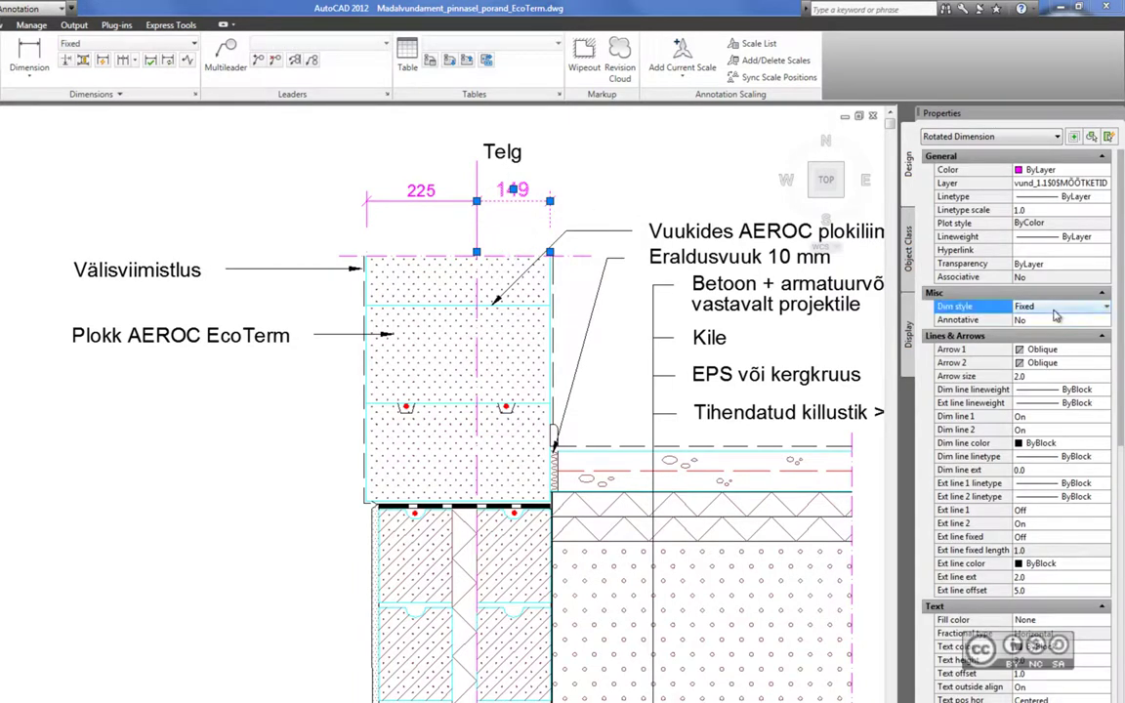
pyautogui.click(1045, 307)
pyautogui.click(1053, 344)
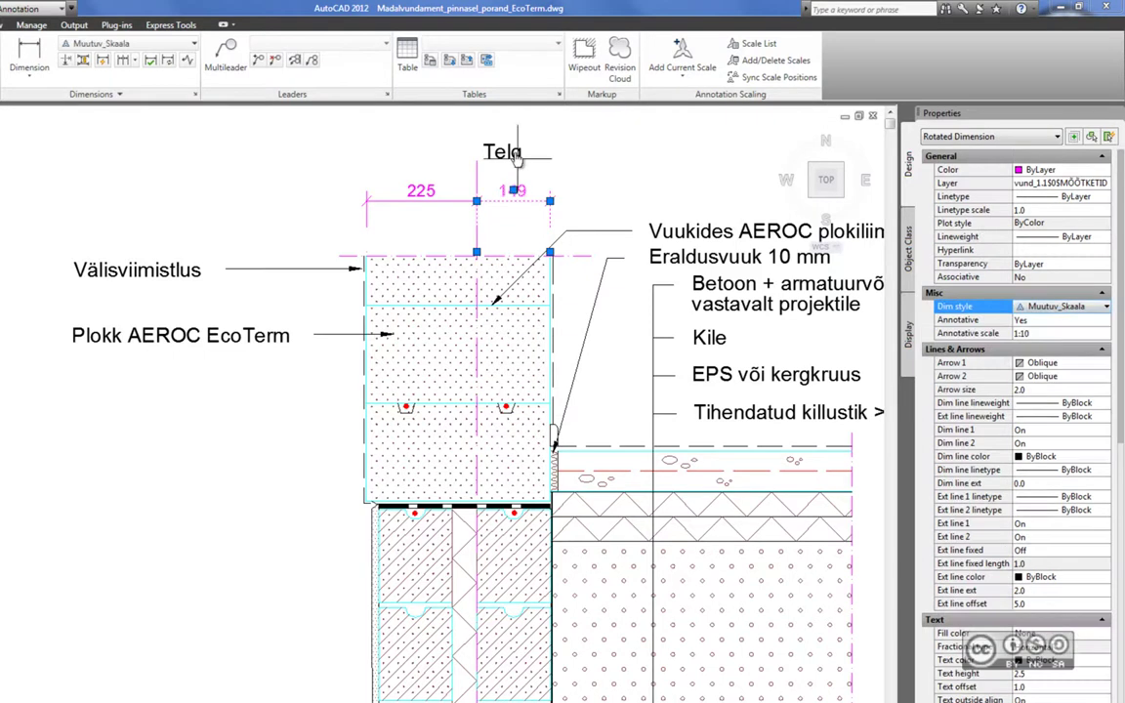
pyautogui.press('Escape')
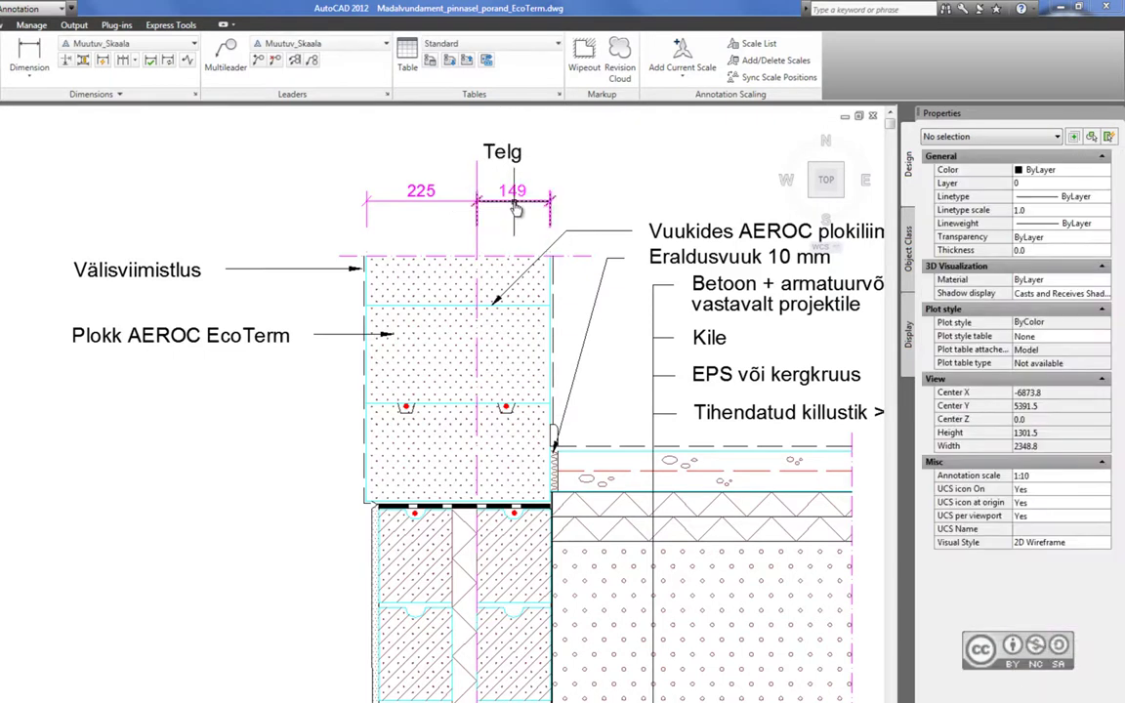
pyautogui.click(515, 206)
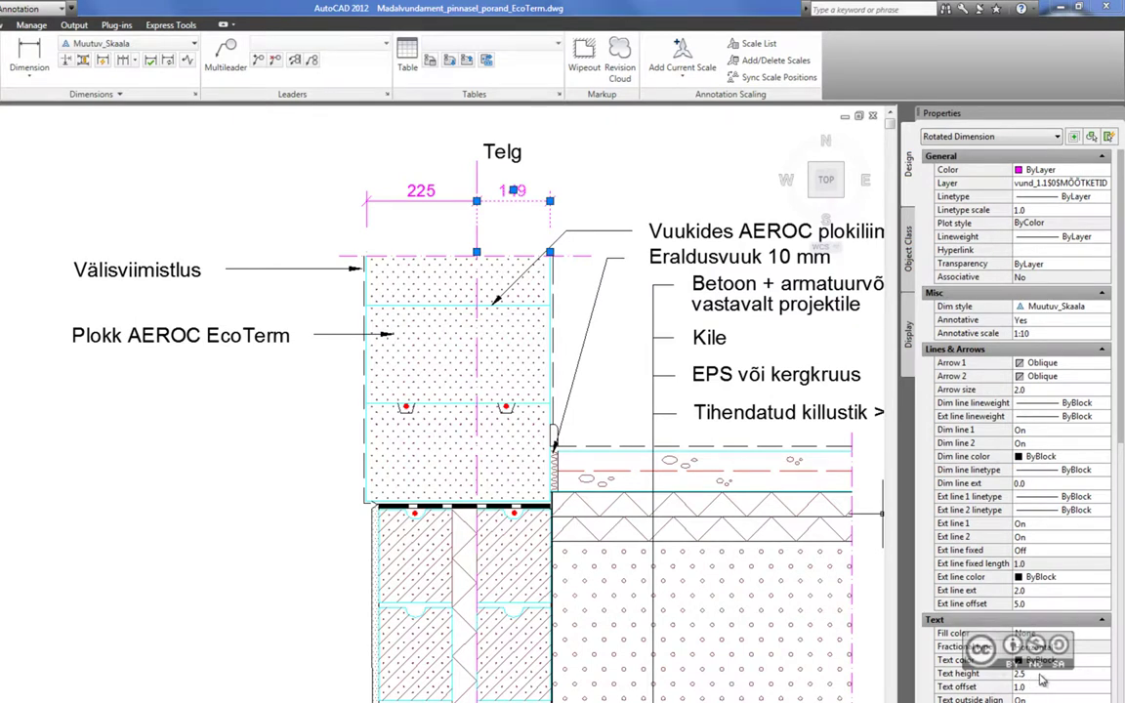
pyautogui.press('Escape')
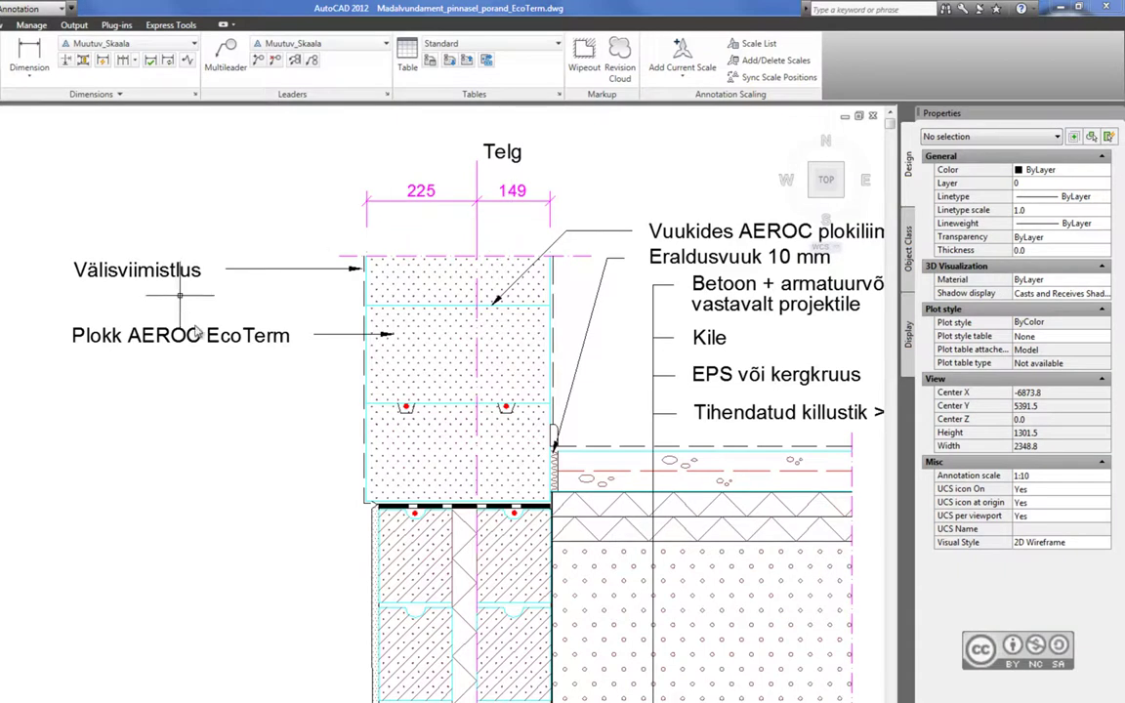
# Step: Change Muutuv_Skaala's dimension text height from 2.5 to 3
pyautogui.click(195, 94)
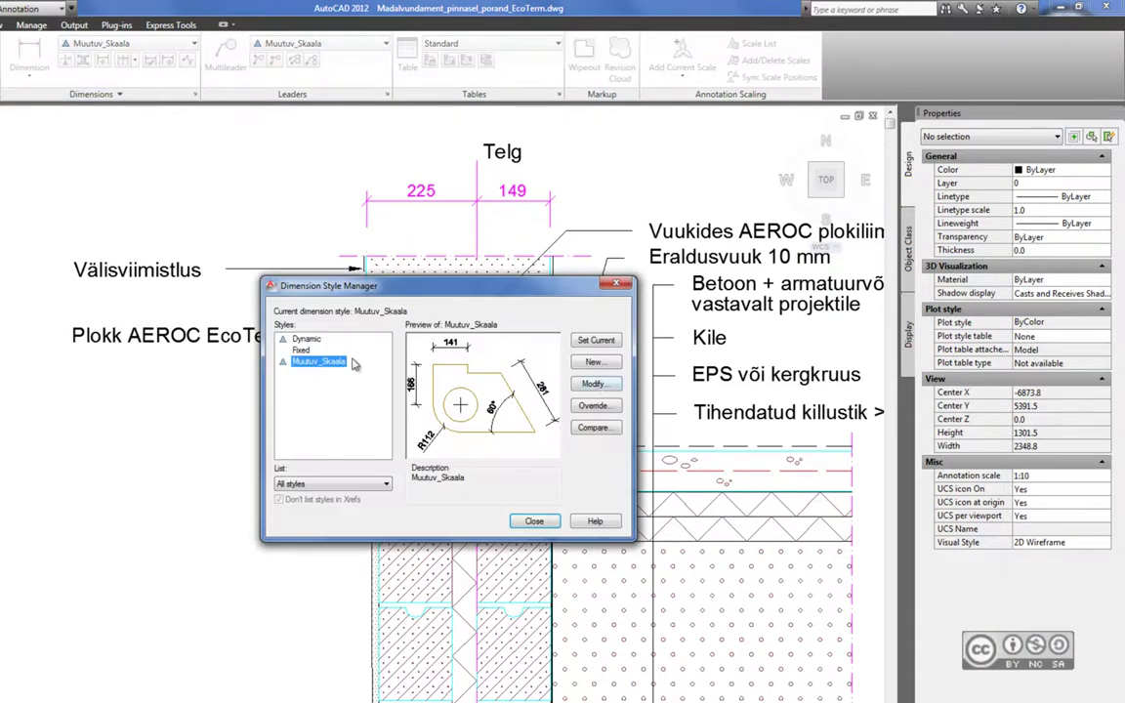
pyautogui.click(593, 384)
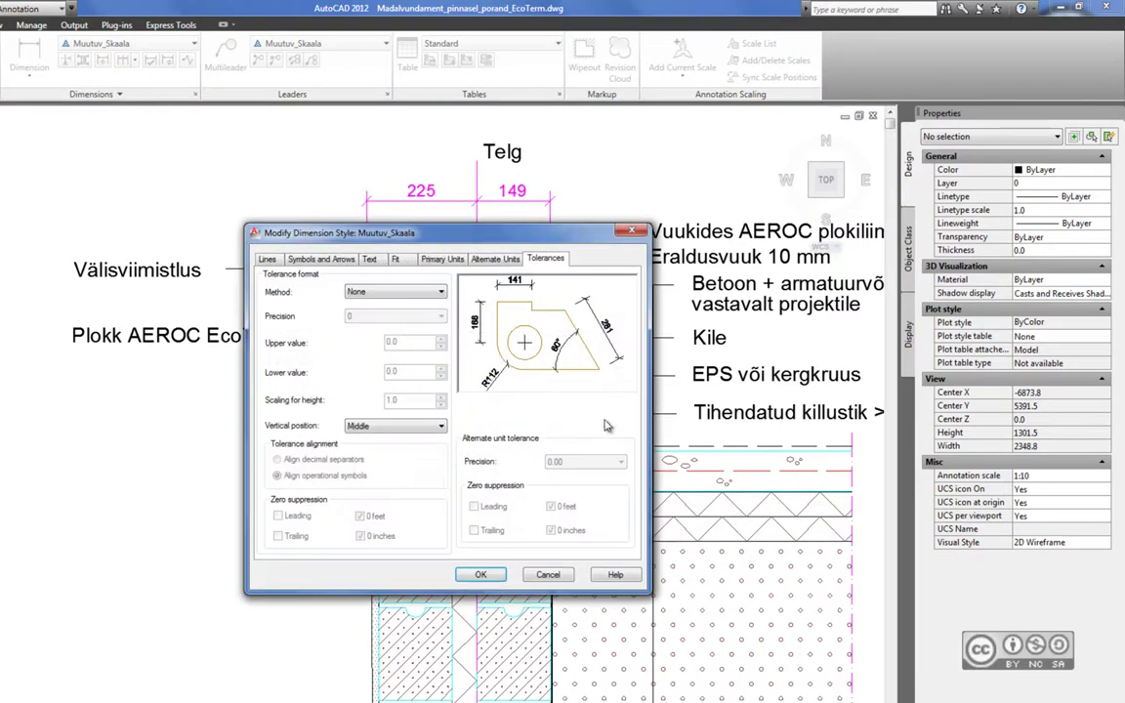
pyautogui.doubleClick(406, 360)
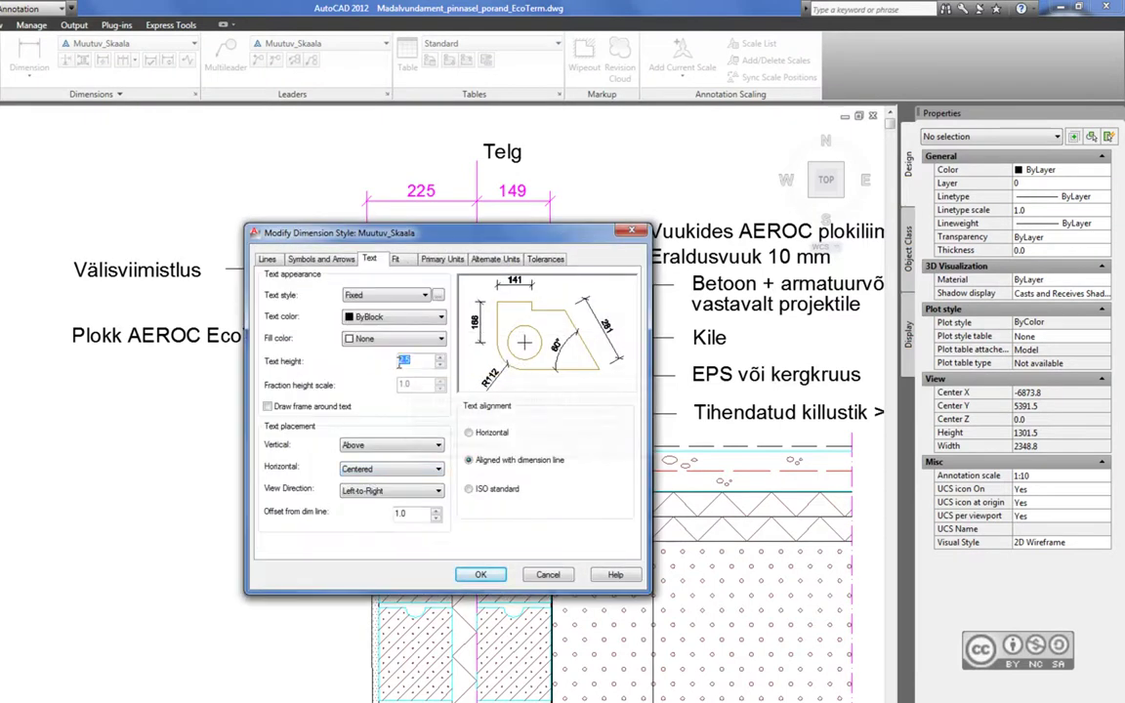
pyautogui.write('3')
pyautogui.click(481, 575)
pyautogui.click(467, 585)
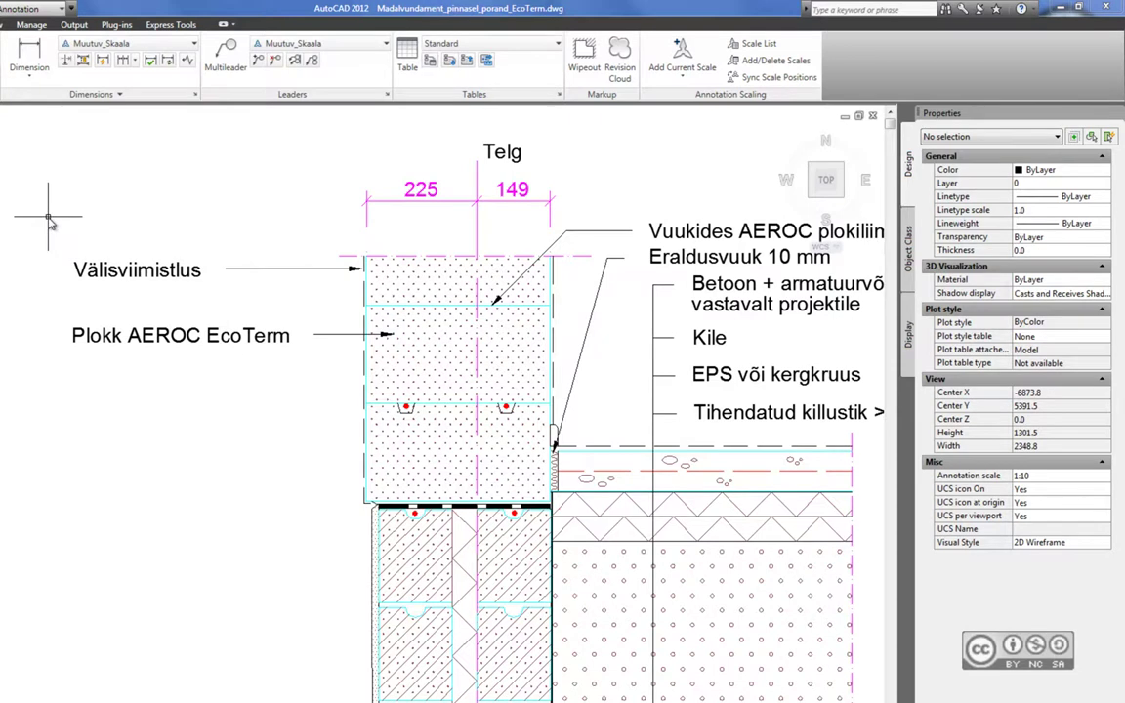
# Step: Hide the Properties palette and bring up the Text Style settings to check Muutuv_Skaala
pyautogui.hotkey('ctrl', '1')
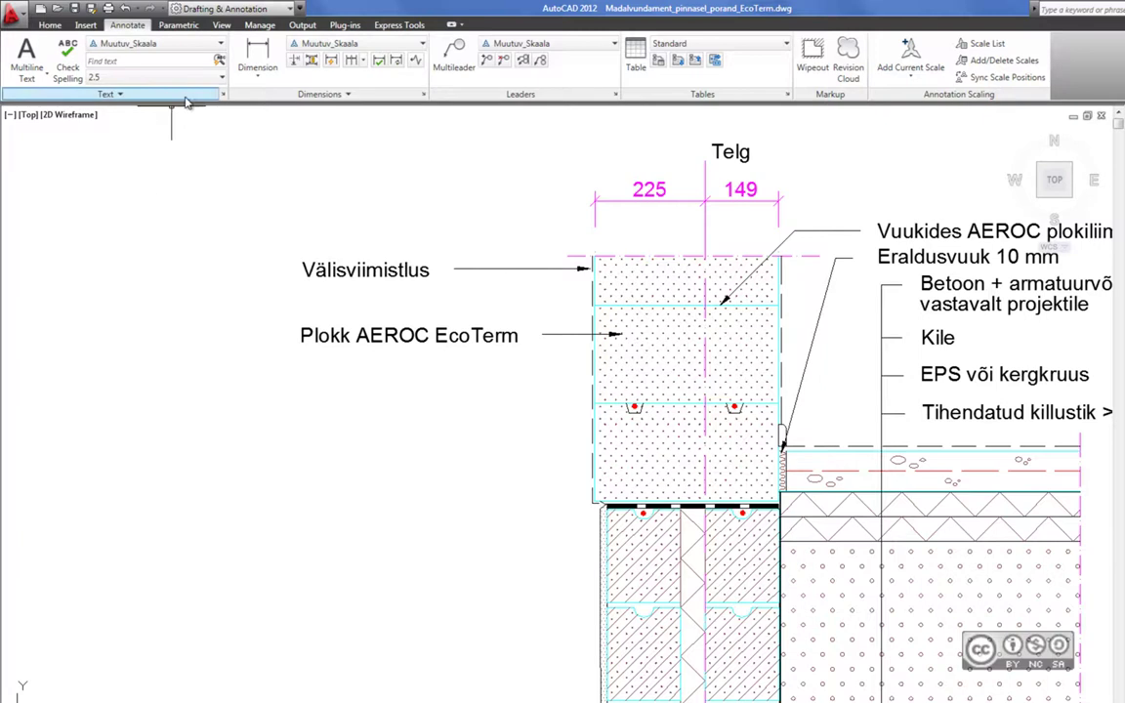
pyautogui.click(224, 95)
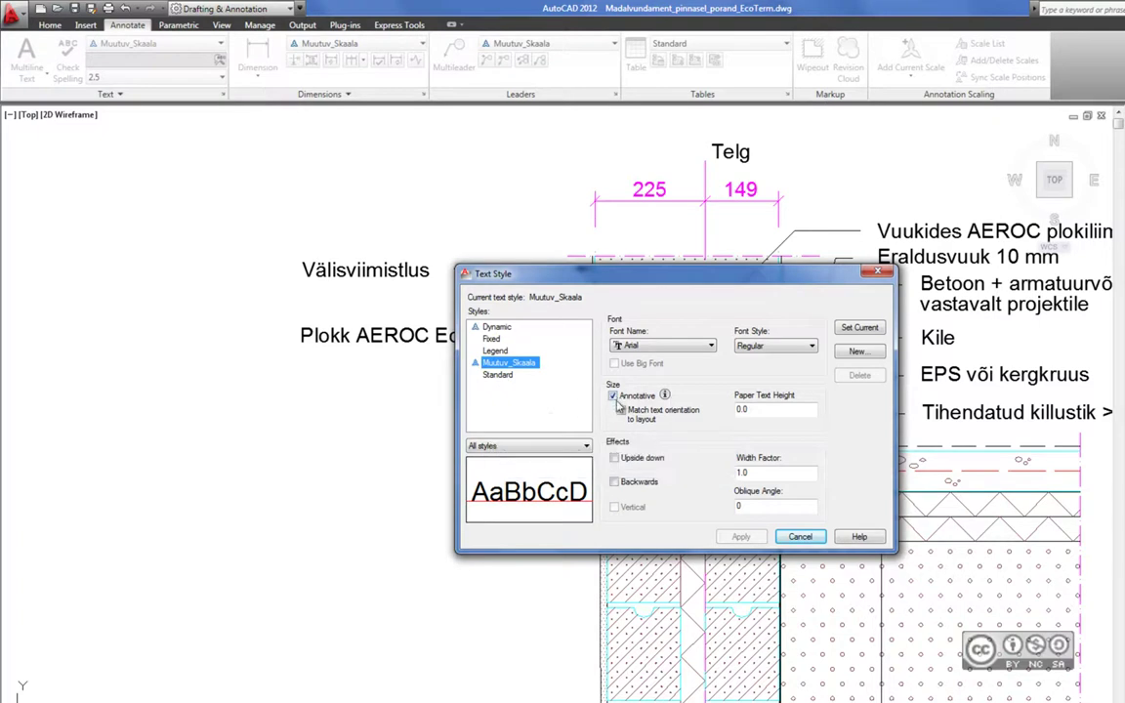
# Step: Close text styles unchanged, then erase the right-hand labels from the AEROC joint note to the gravel note, including the leftover leader
pyautogui.click(800, 537)
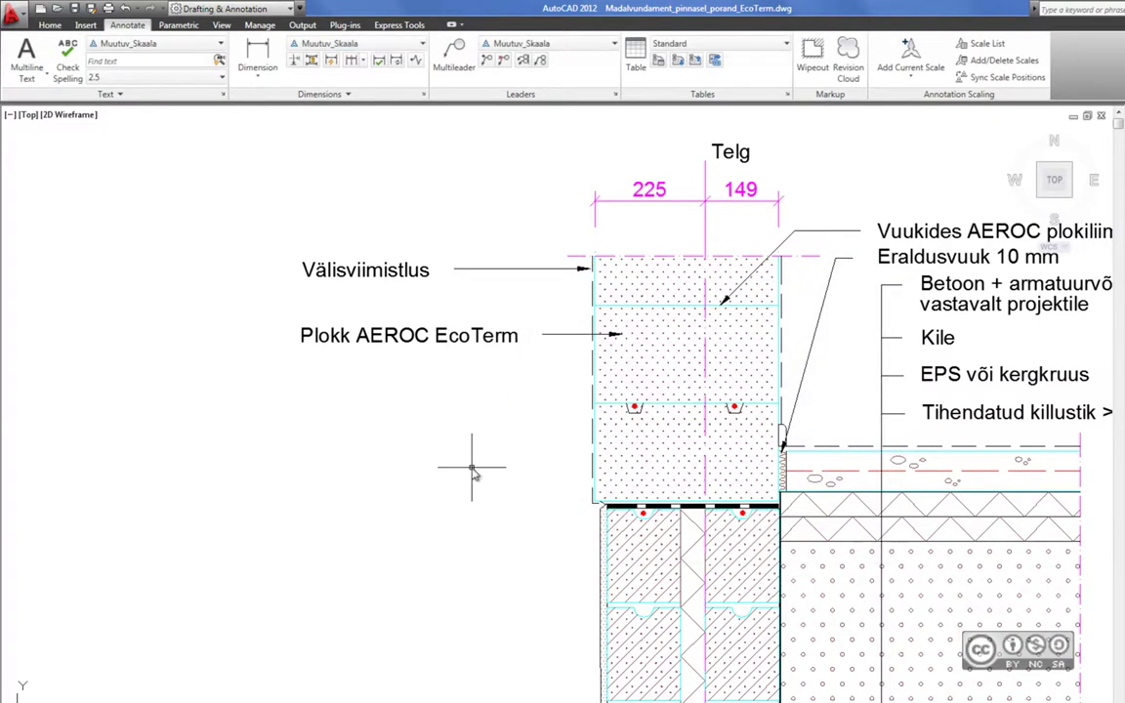
pyautogui.moveTo(866, 371); pyautogui.dragTo(644, 360, button='middle')
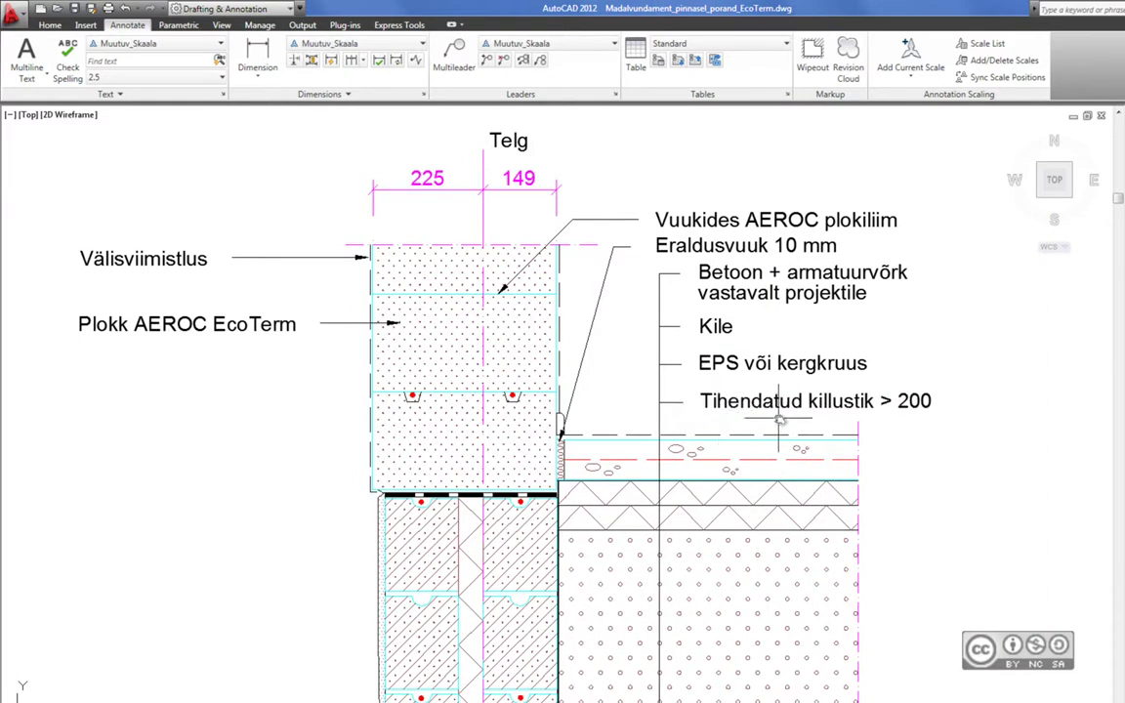
pyautogui.click(807, 417)
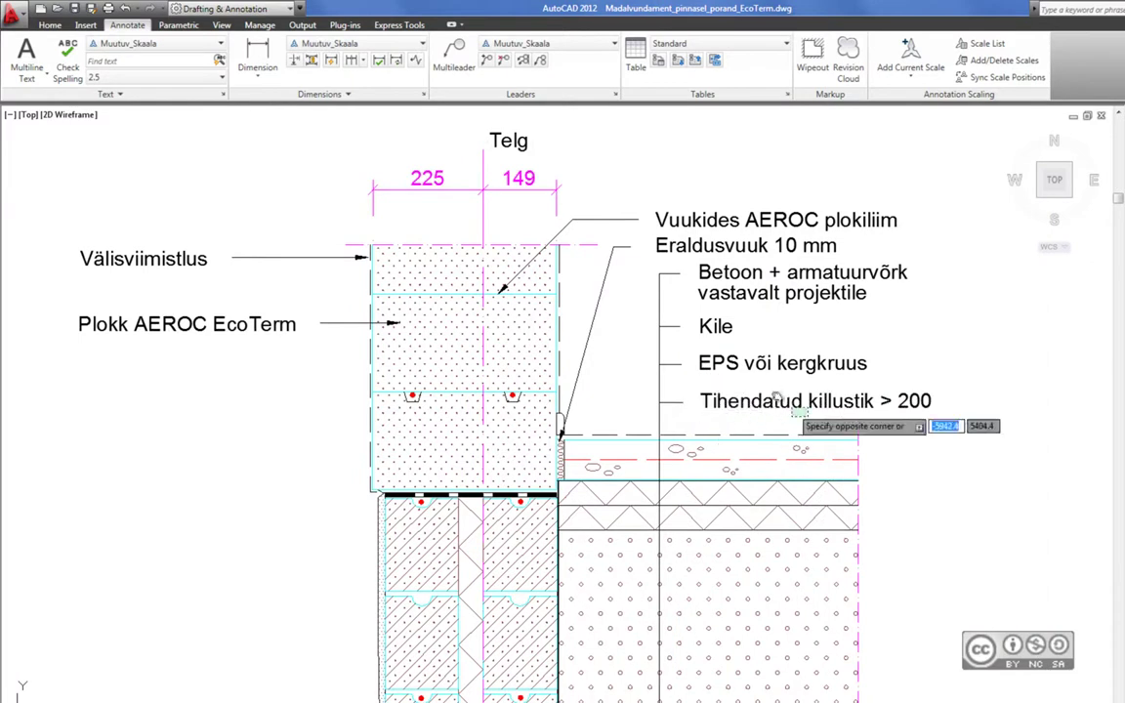
pyautogui.click(625, 178)
pyautogui.press('Delete')
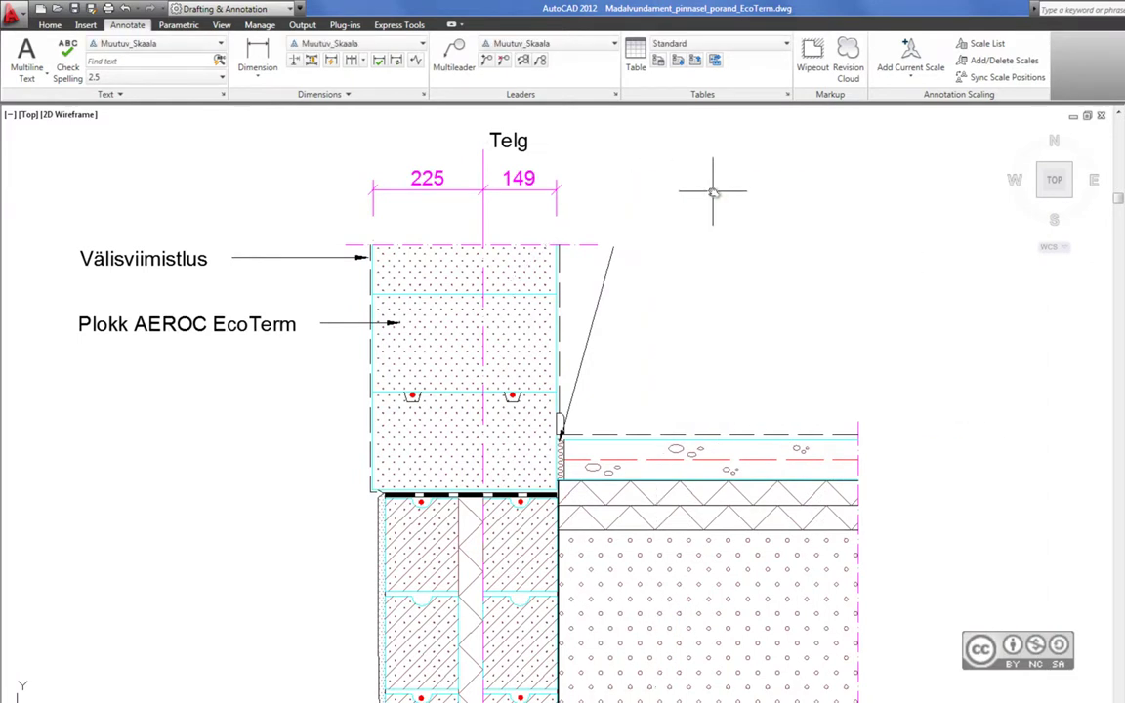
pyautogui.click(602, 272)
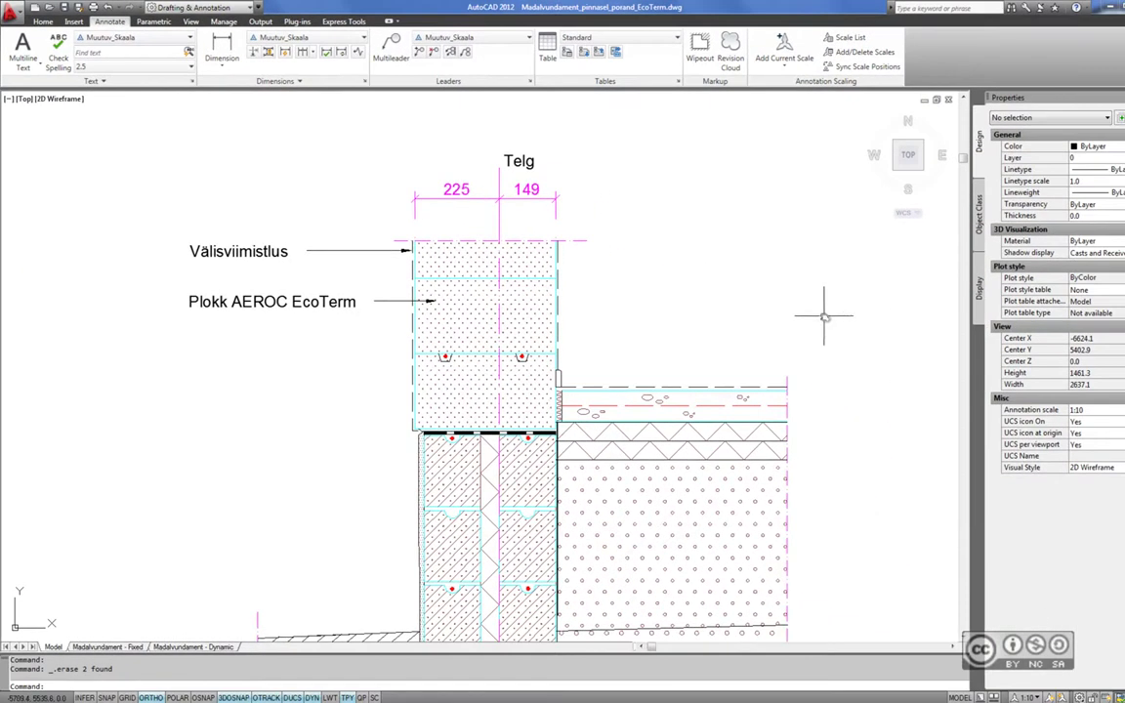
pyautogui.click(1031, 697)
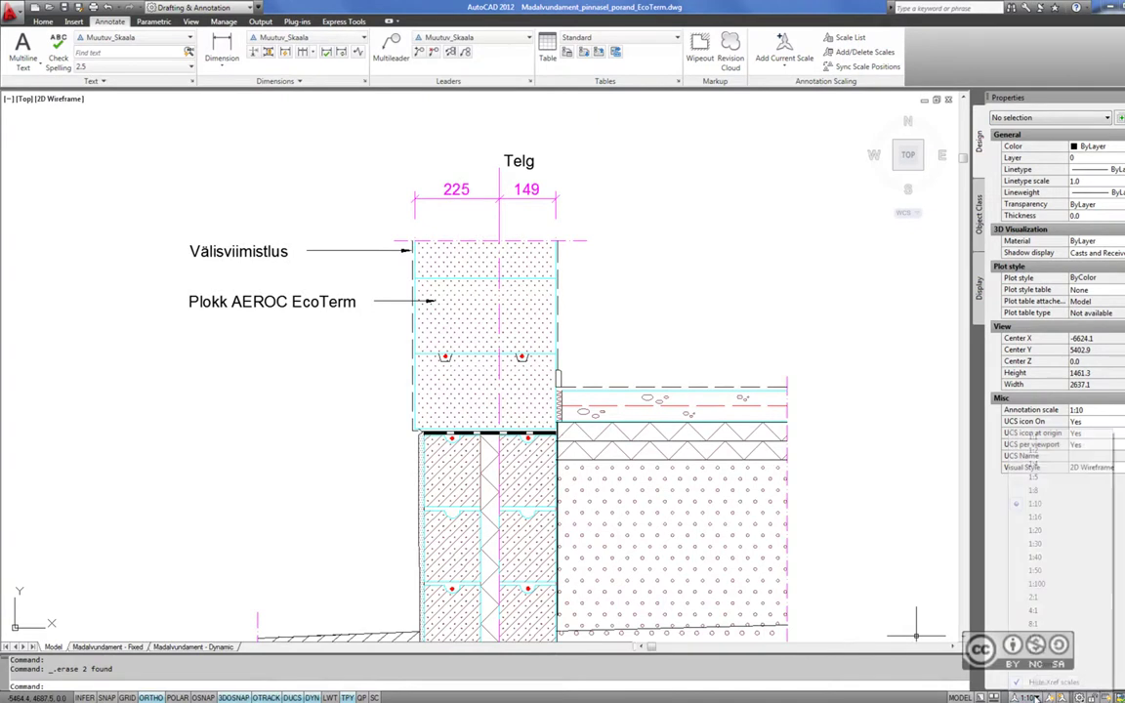
pyautogui.click(1035, 530)
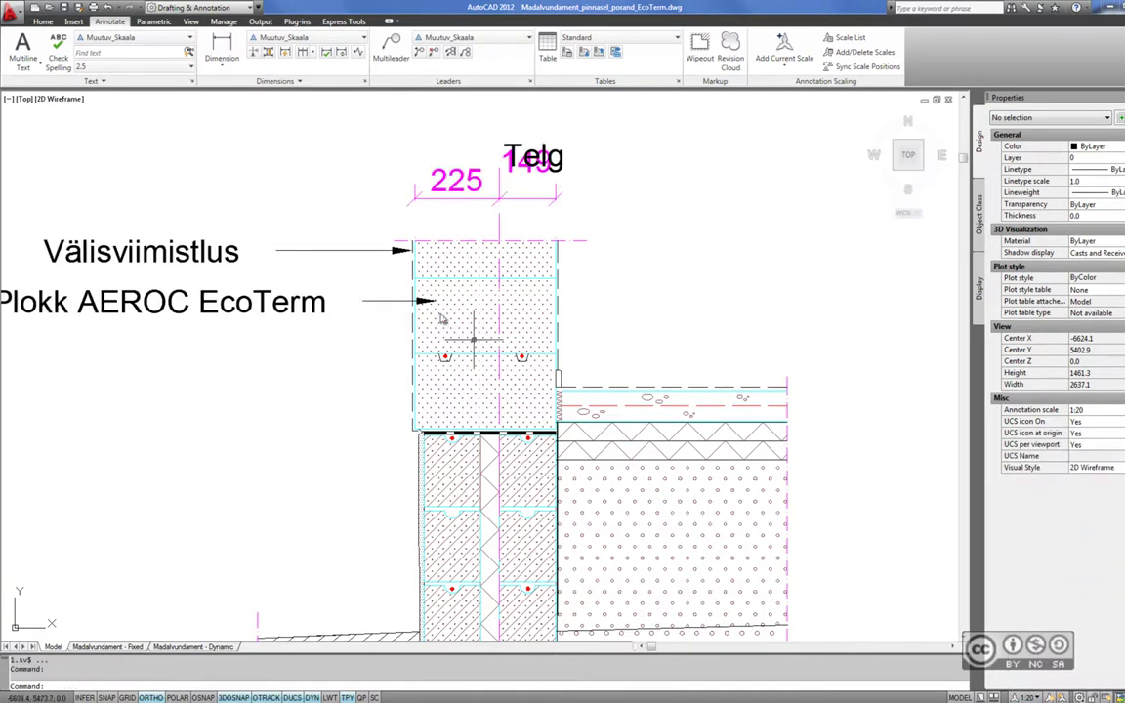
pyautogui.moveTo(350, 316); pyautogui.dragTo(448, 320, button='middle')
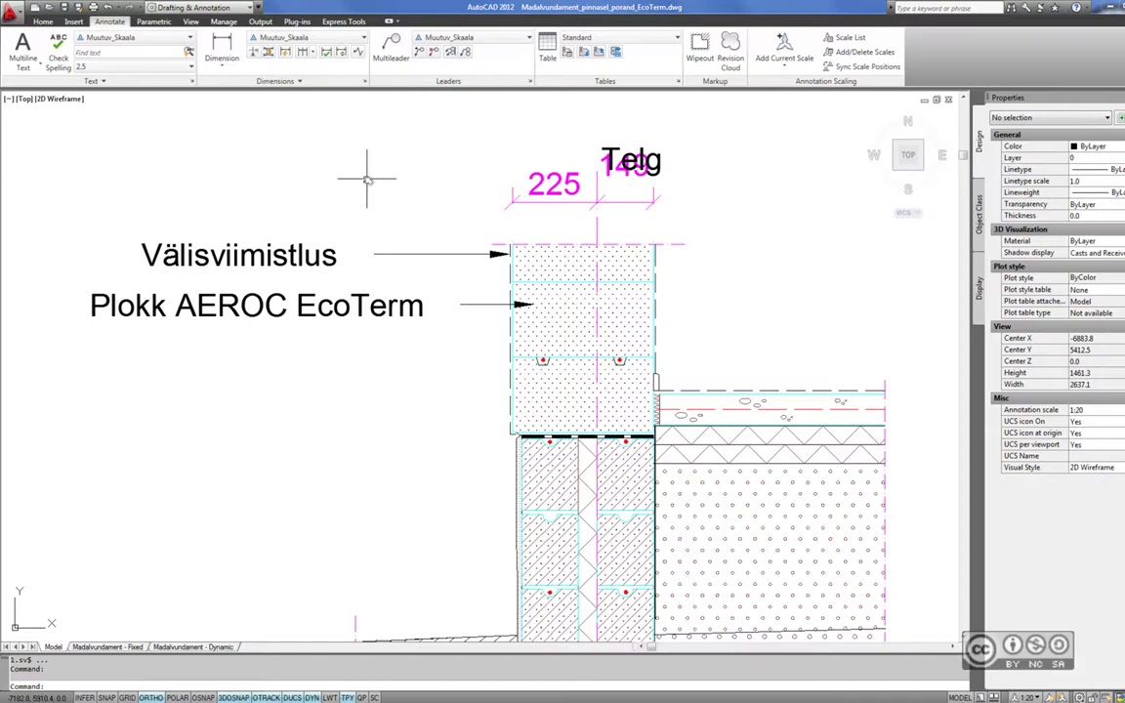
pyautogui.click(1095, 697)
pyautogui.click(1050, 507)
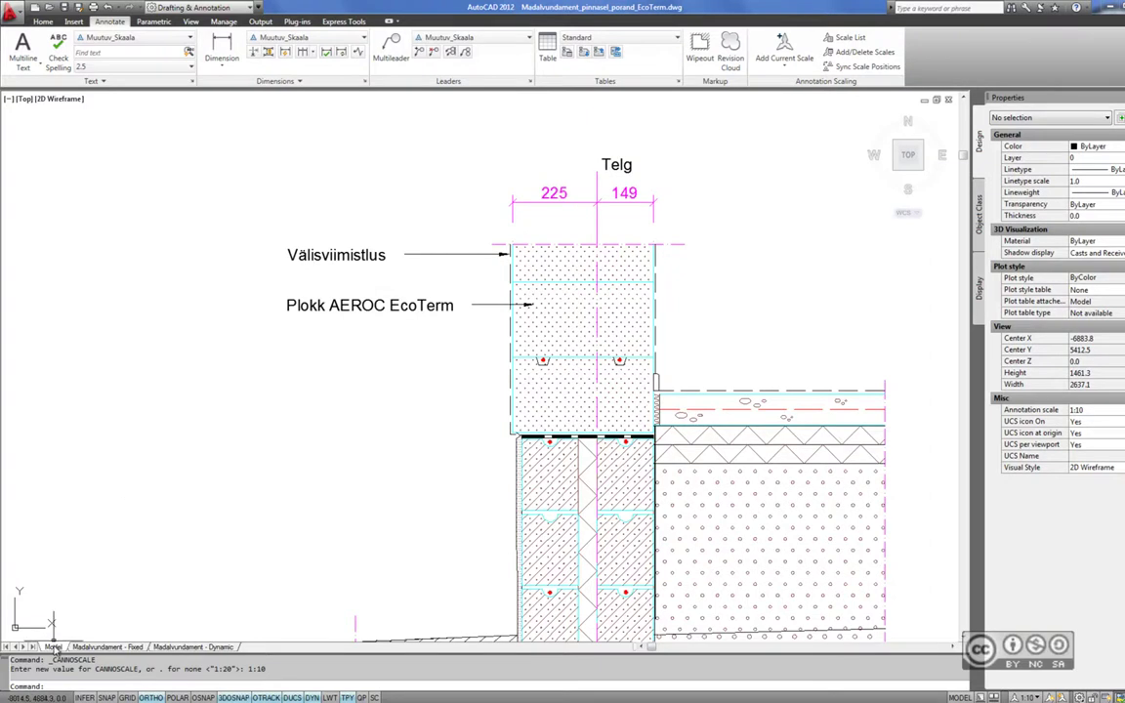
# Step: Create a new layout, Layout1, and frame the left foundation detail in its viewport
pyautogui.rightClick(113, 649)
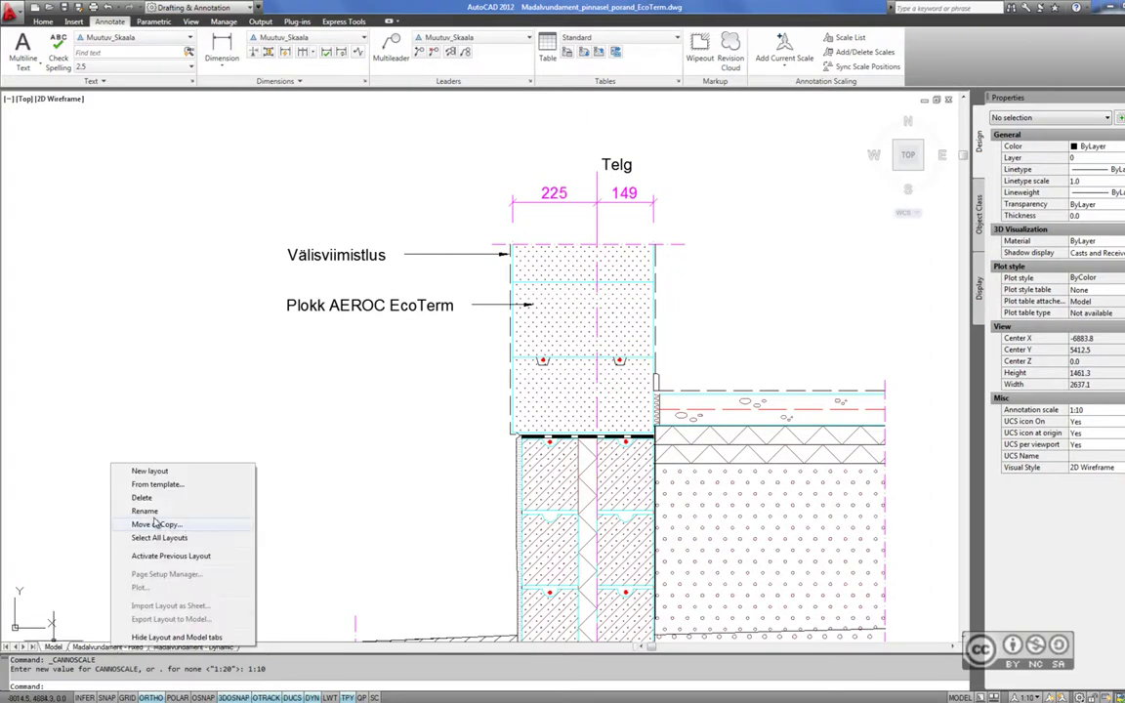
pyautogui.click(149, 471)
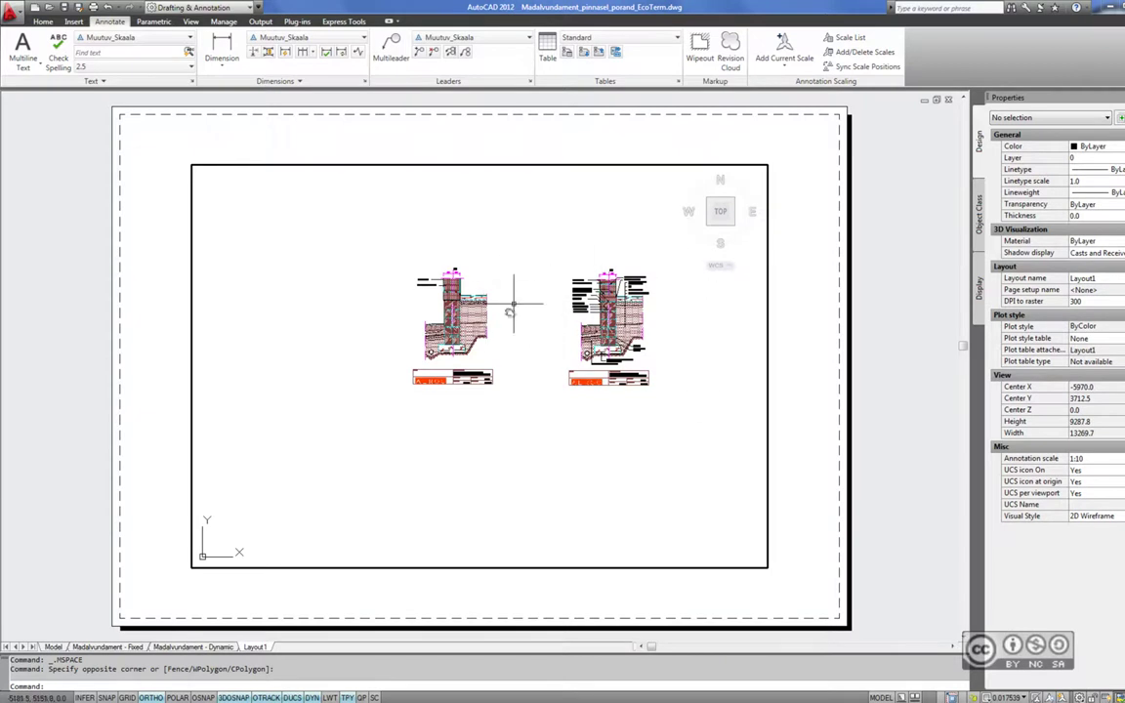
pyautogui.scroll(3, 473, 283)
pyautogui.scroll(2, 473, 284)
pyautogui.moveTo(472, 283); pyautogui.dragTo(404, 230, button='middle')
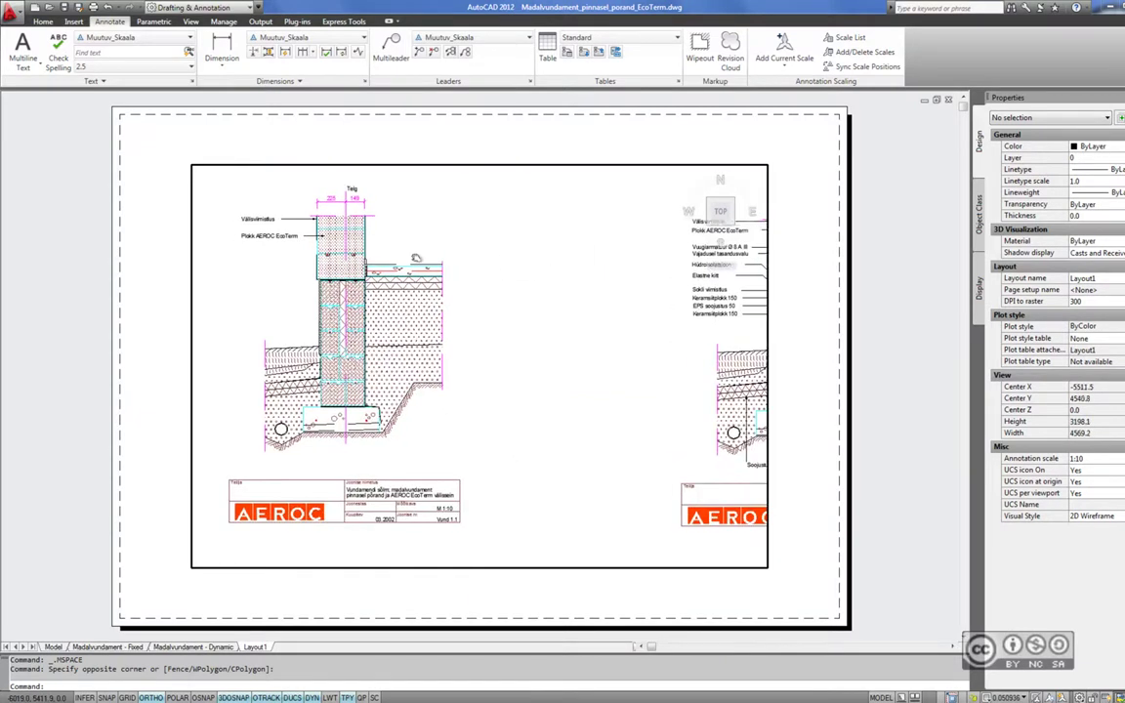
# Step: Narrow the viewport, move it to the upper left, set it to 1:10 and lengthen it to the sheet bottom
pyautogui.doubleClick(772, 176)
pyautogui.click(767, 184)
pyautogui.moveTo(768, 165); pyautogui.dragTo(478, 166)
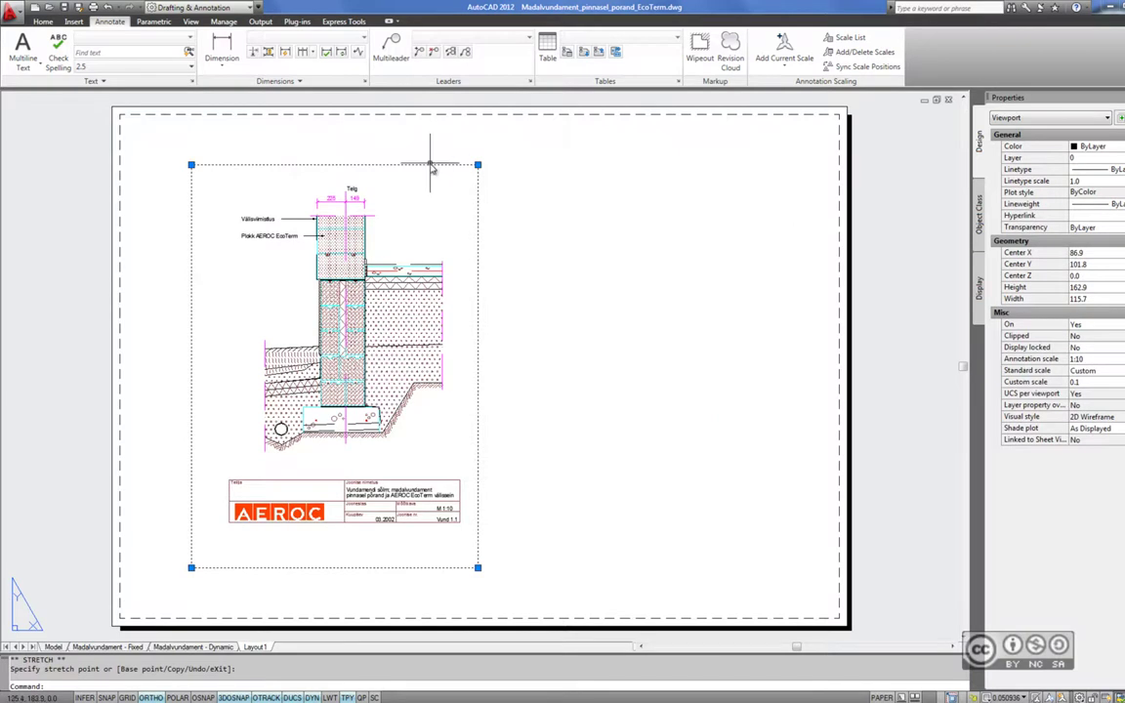
pyautogui.click(370, 130)
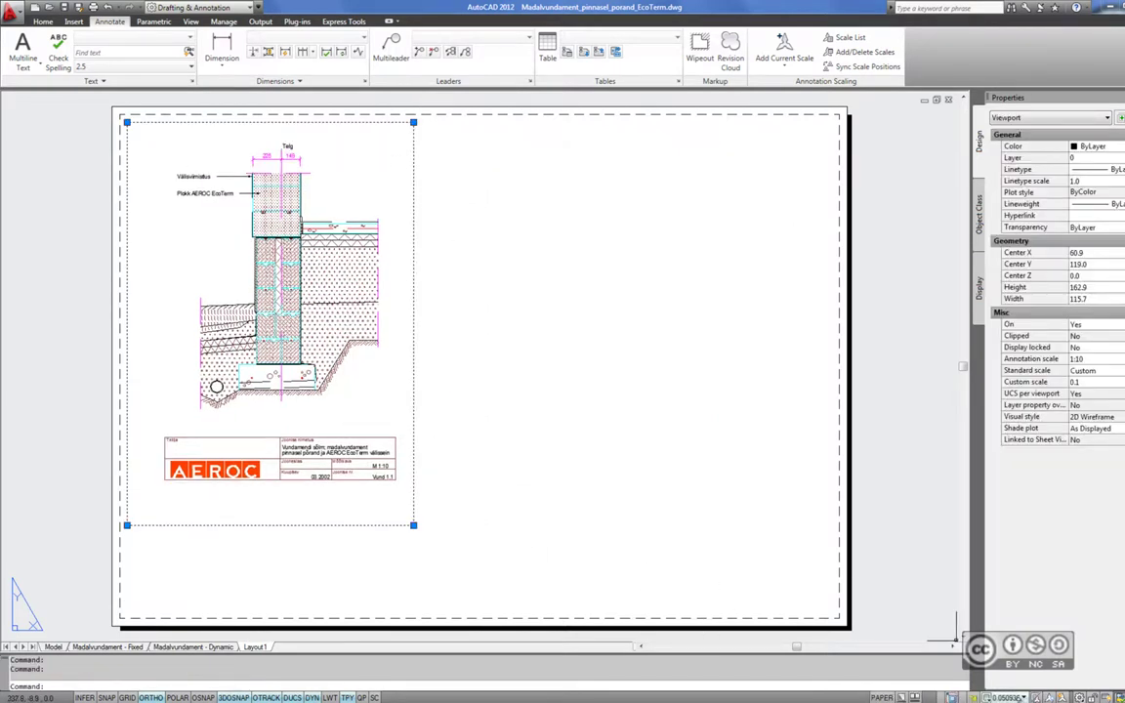
pyautogui.click(1006, 698)
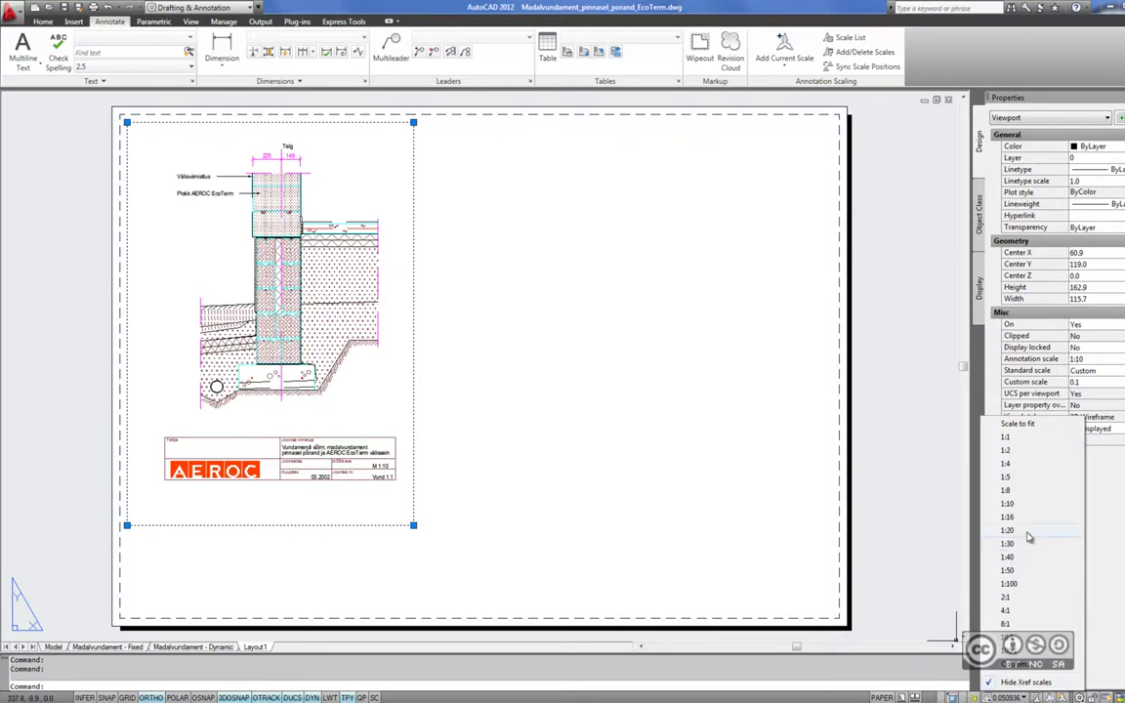
pyautogui.click(1007, 503)
pyautogui.click(126, 525)
pyautogui.click(132, 612)
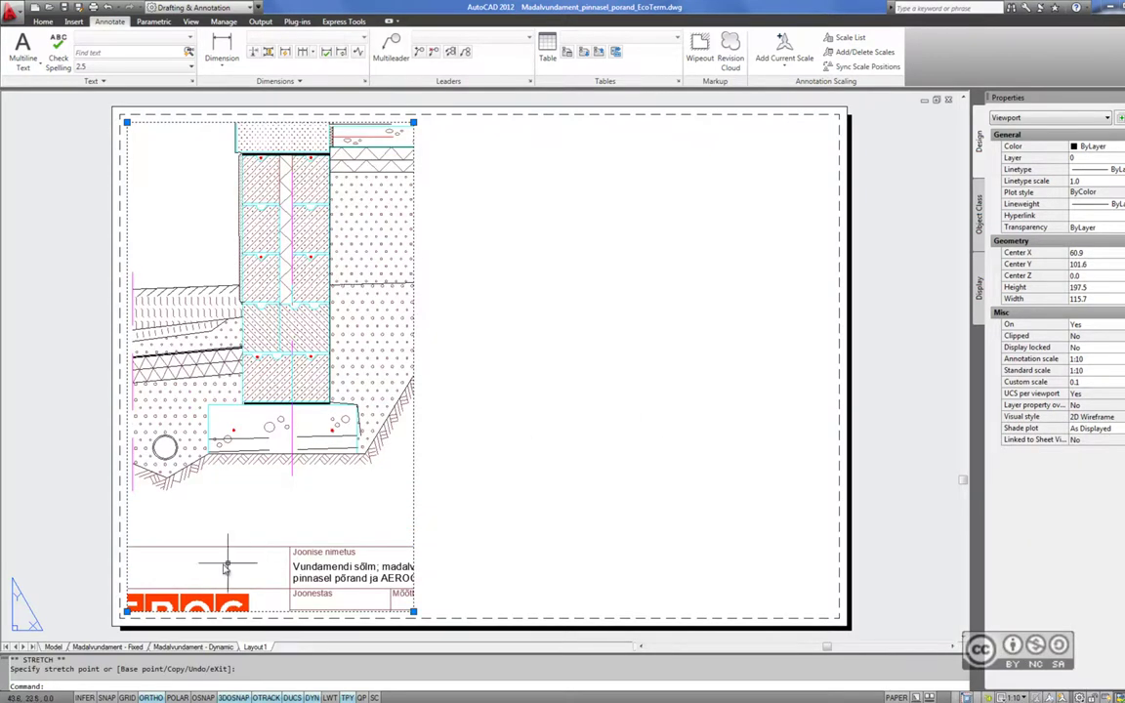
pyautogui.rightClick(256, 647)
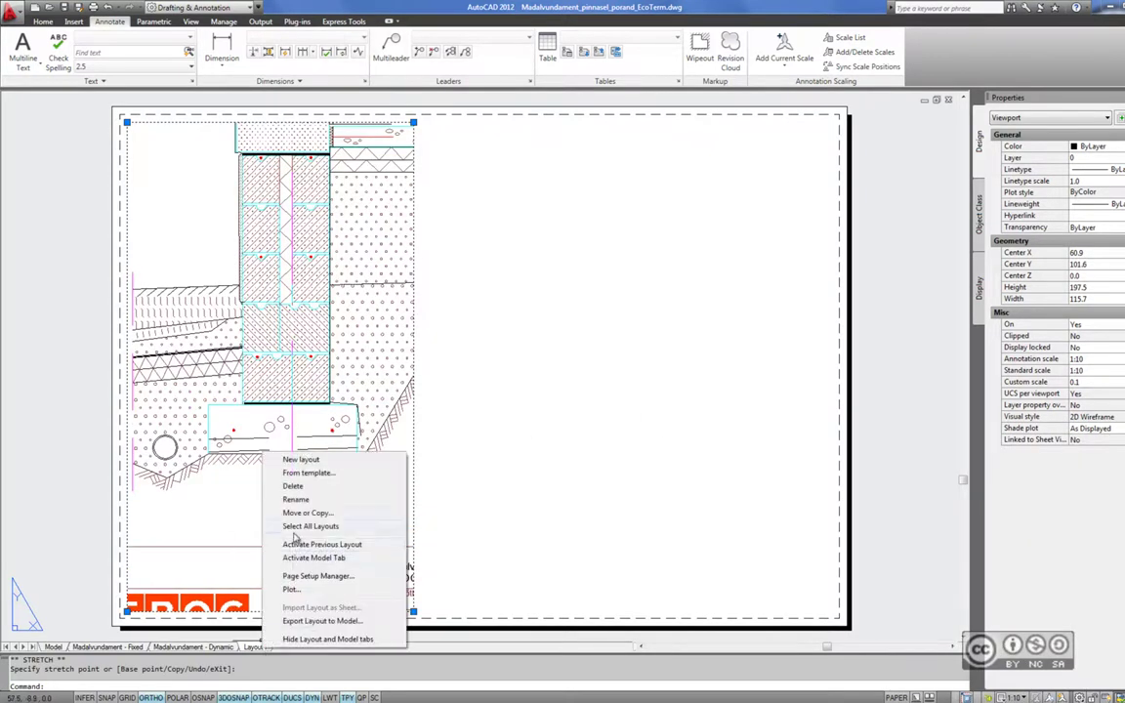
# Step: Change Layout1's page setup to A3 paper size
pyautogui.click(296, 577)
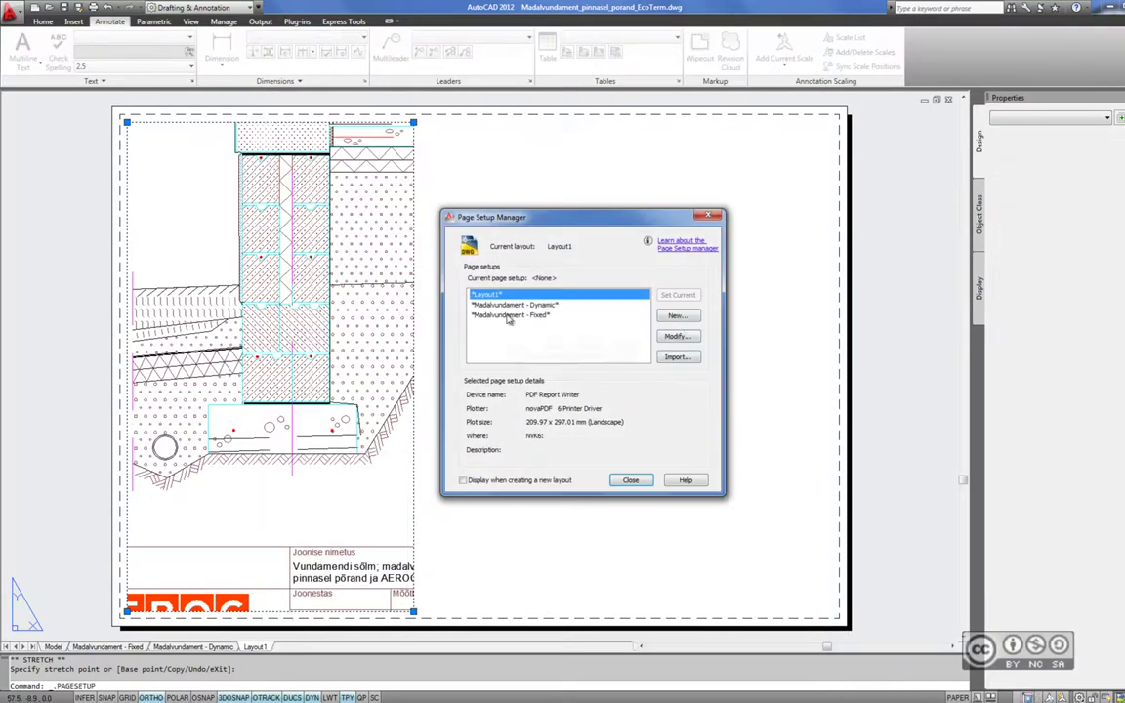
pyautogui.click(677, 336)
pyautogui.click(483, 371)
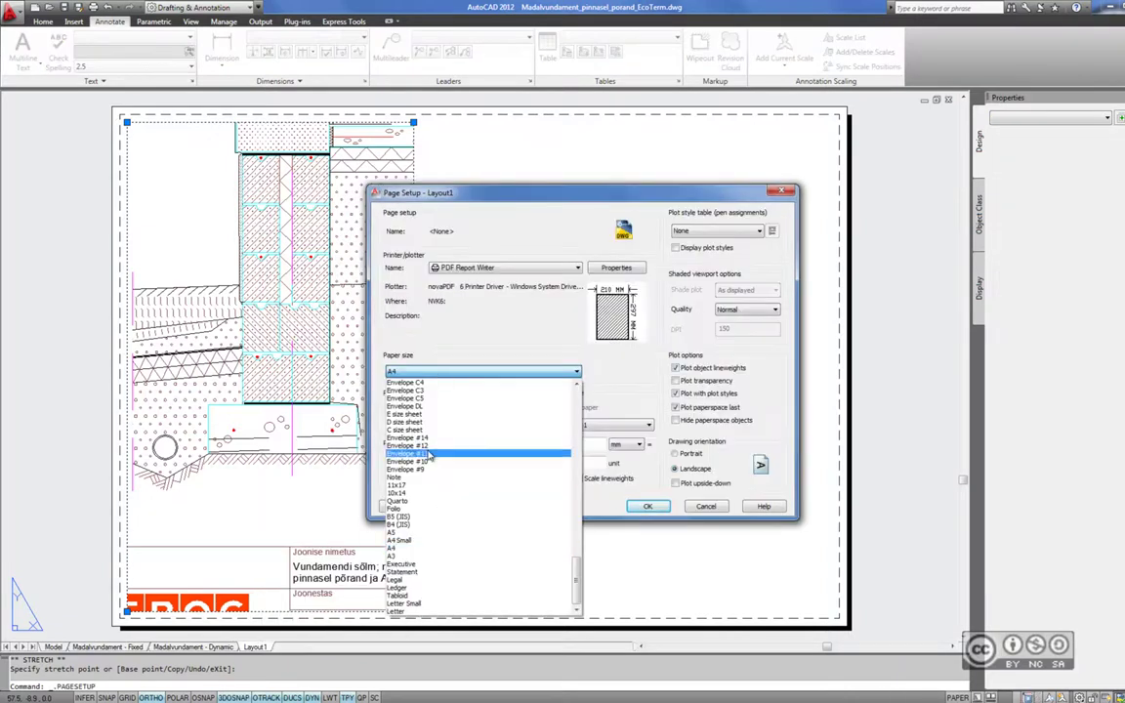
pyautogui.click(408, 560)
pyautogui.click(647, 506)
pyautogui.click(632, 479)
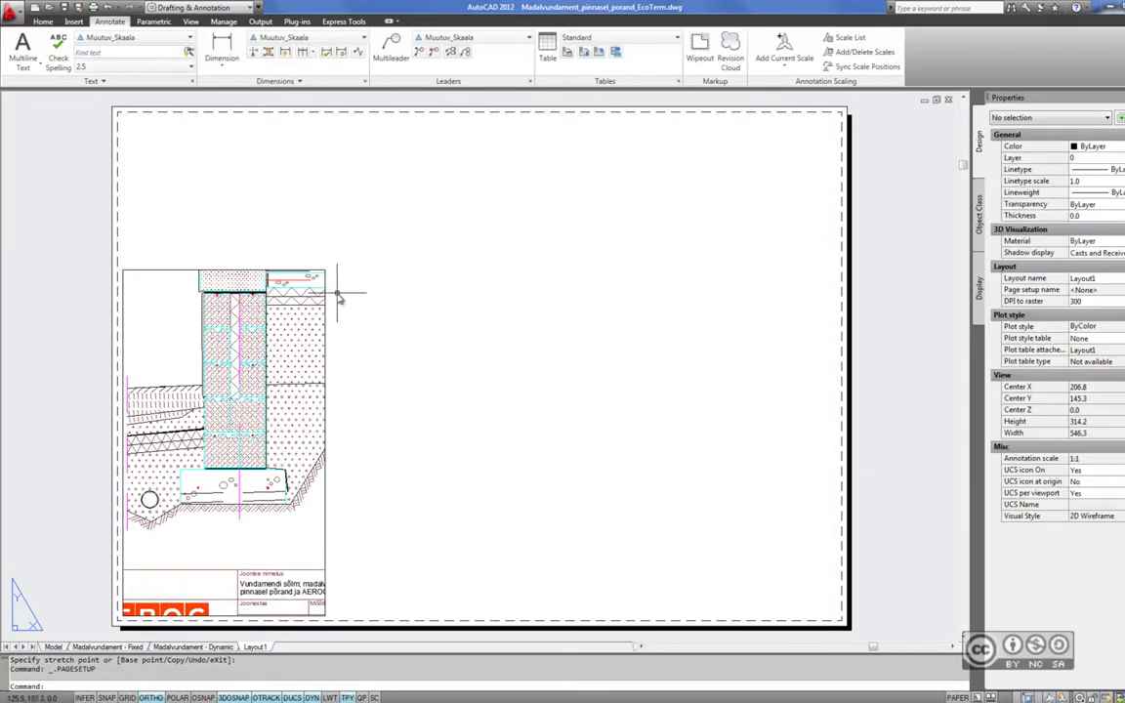
# Step: Stretch the left viewport and frame the full foundation detail with its AEROC title block
pyautogui.click(465, 115)
pyautogui.doubleClick(403, 256)
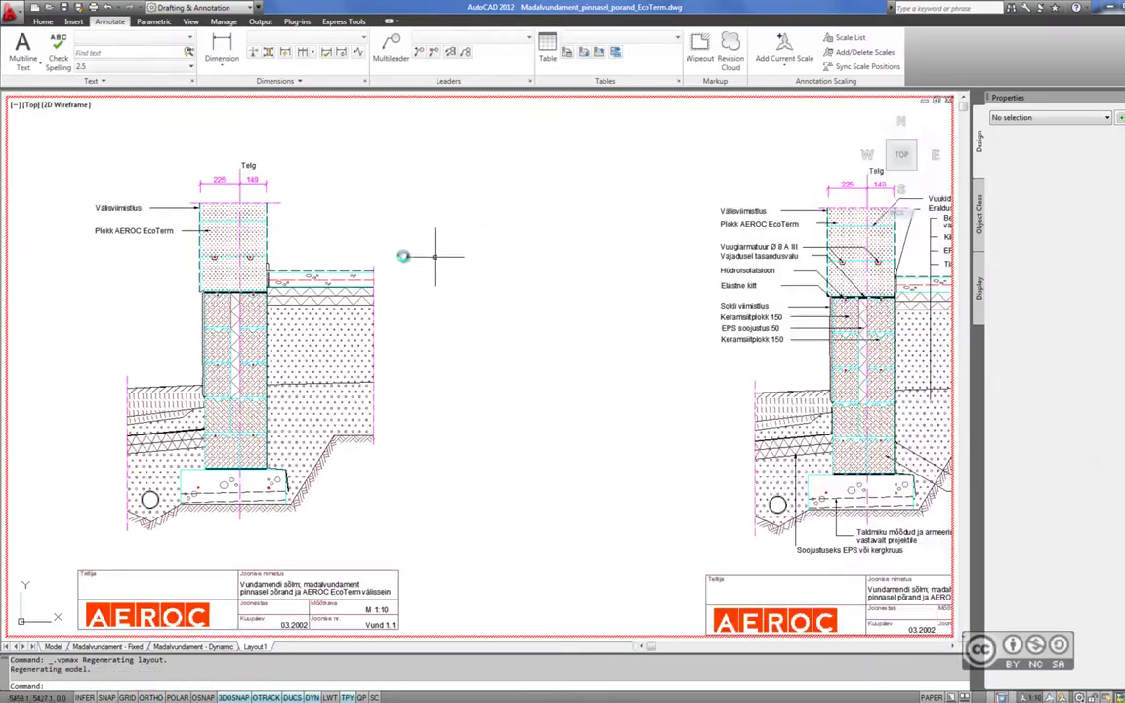
pyautogui.doubleClick(382, 176)
pyautogui.moveTo(577, 213); pyautogui.dragTo(580, 213, button='middle')
pyautogui.doubleClick(515, 243)
pyautogui.scroll(3, 515, 256)
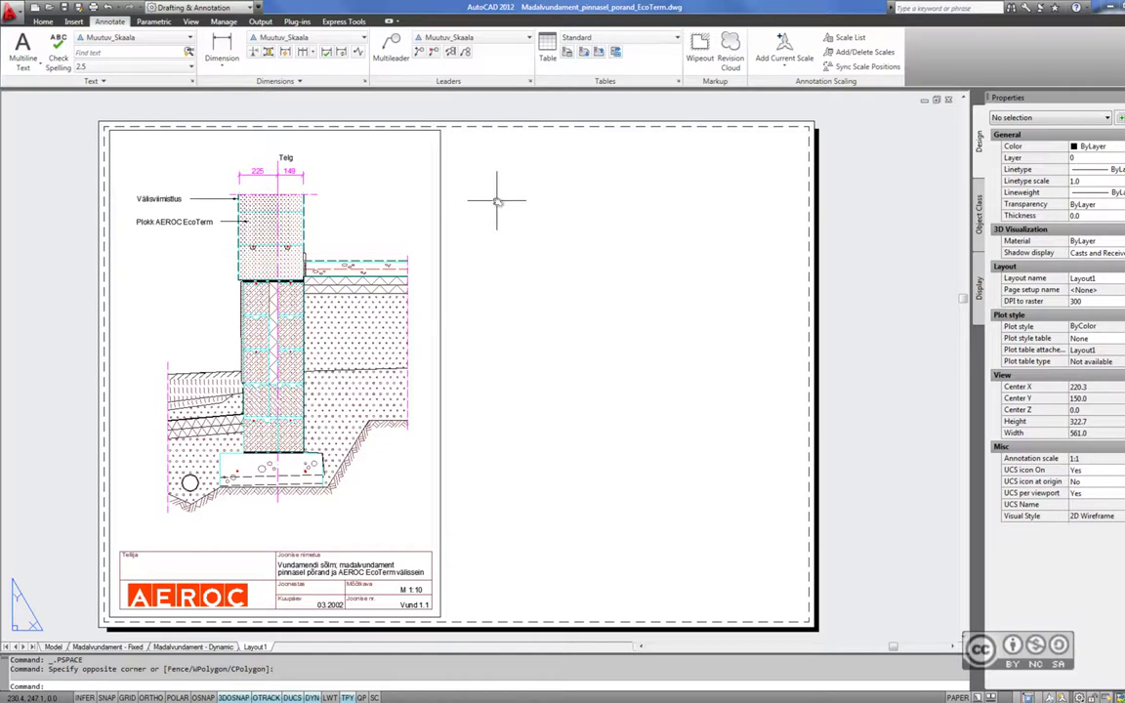
# Step: Copy the left viewport onto the right half of the sheet and set the copy to 1:20
pyautogui.click(442, 237)
pyautogui.write('co')
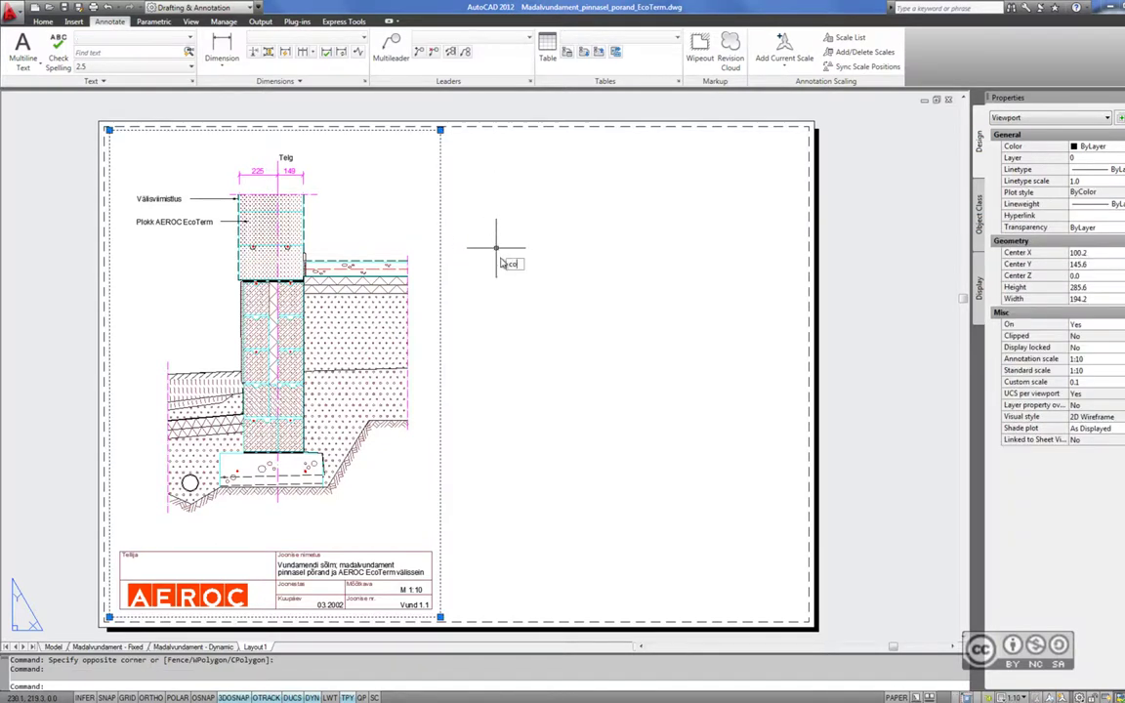
pyautogui.press('Return')
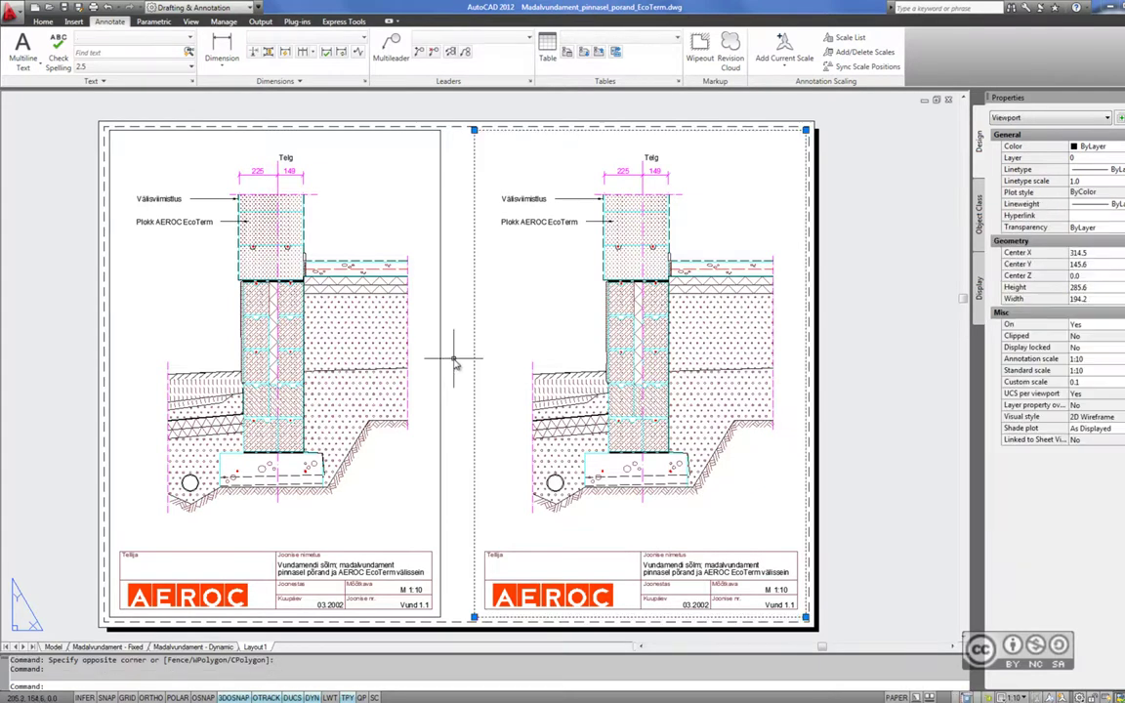
pyautogui.click(1016, 697)
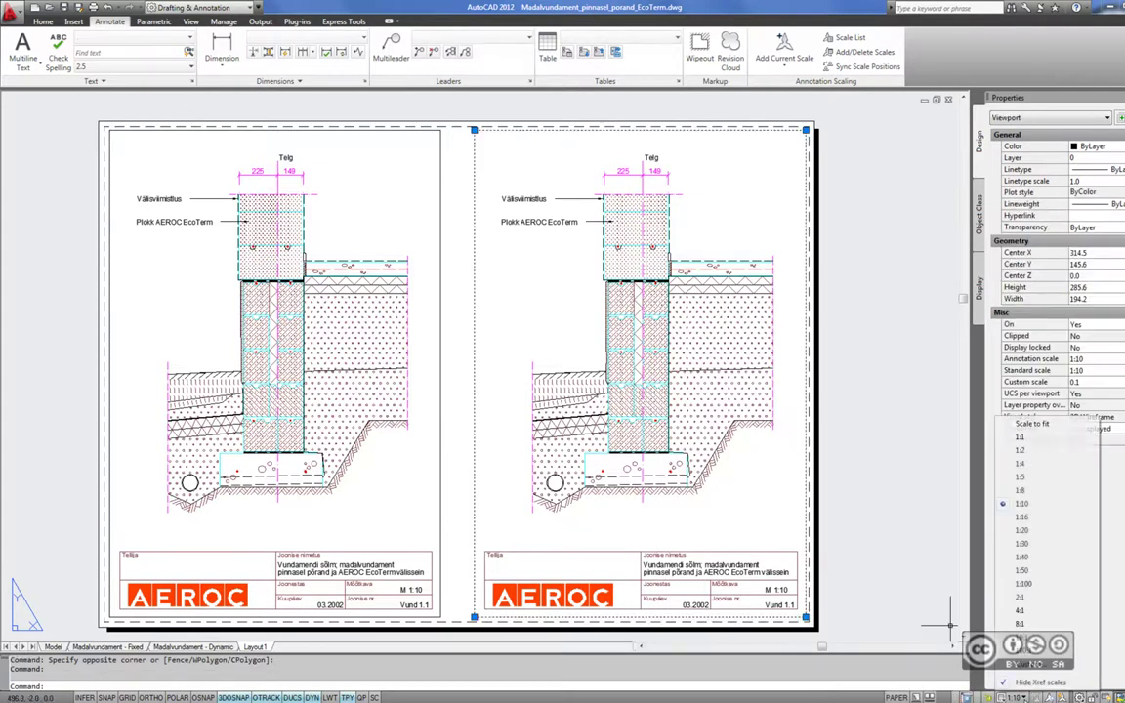
pyautogui.click(1038, 534)
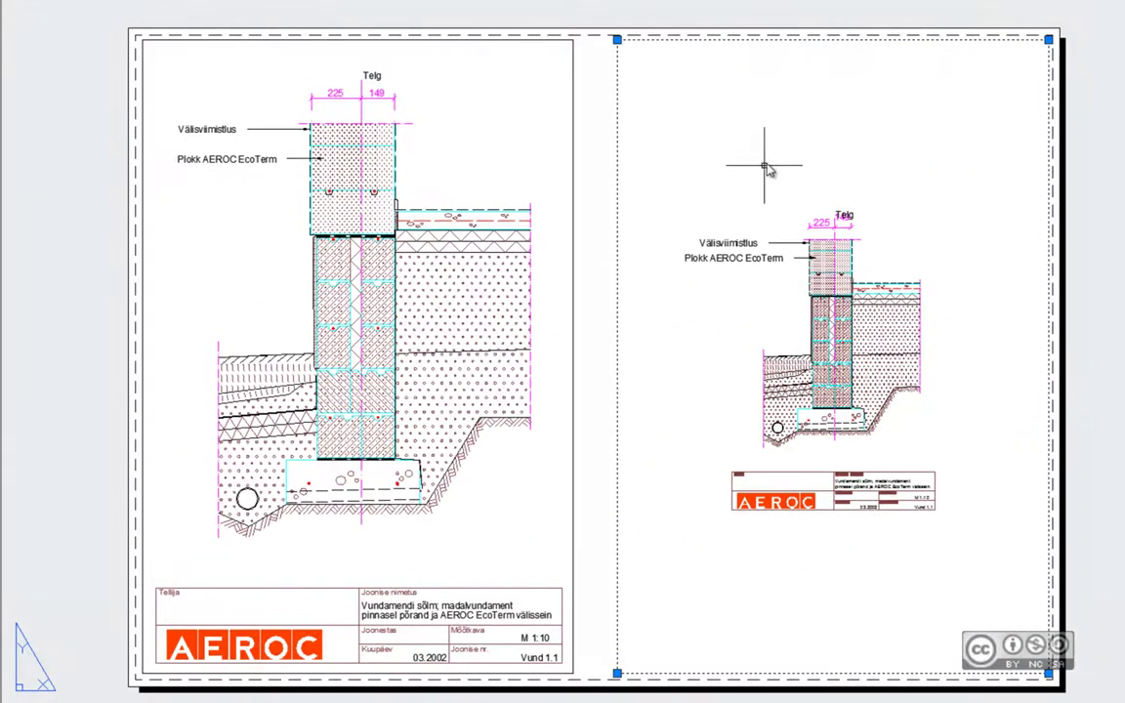
pyautogui.click(791, 122)
pyautogui.click(762, 305)
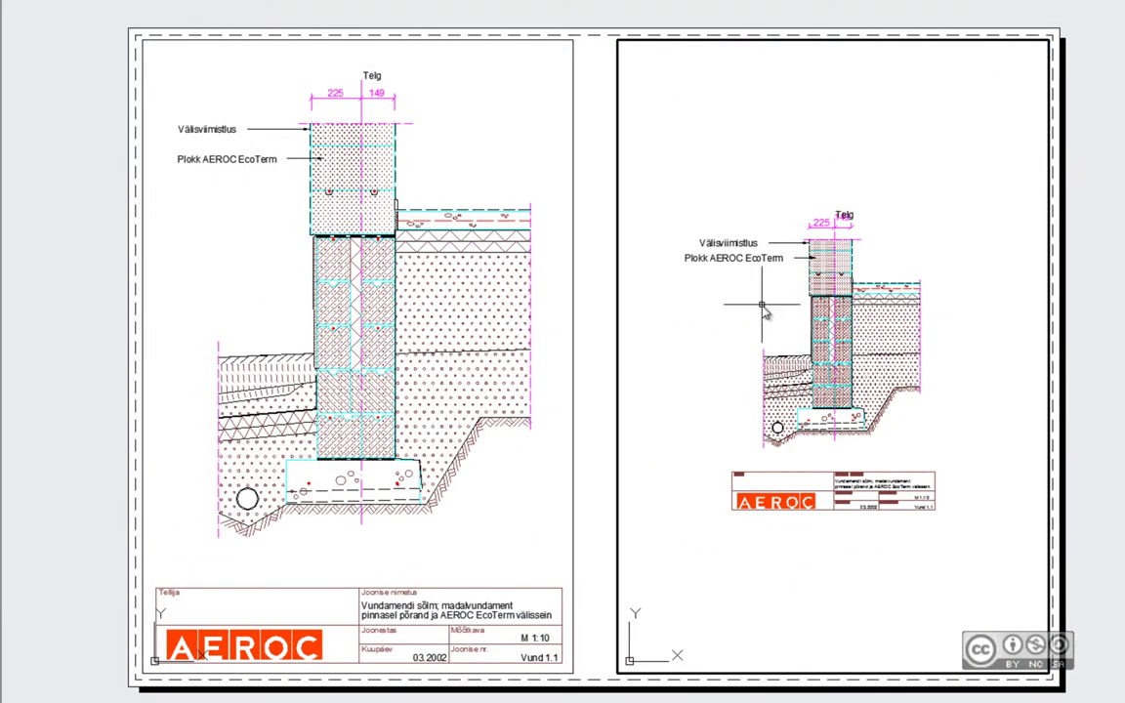
pyautogui.doubleClick(595, 320)
pyautogui.click(590, 344)
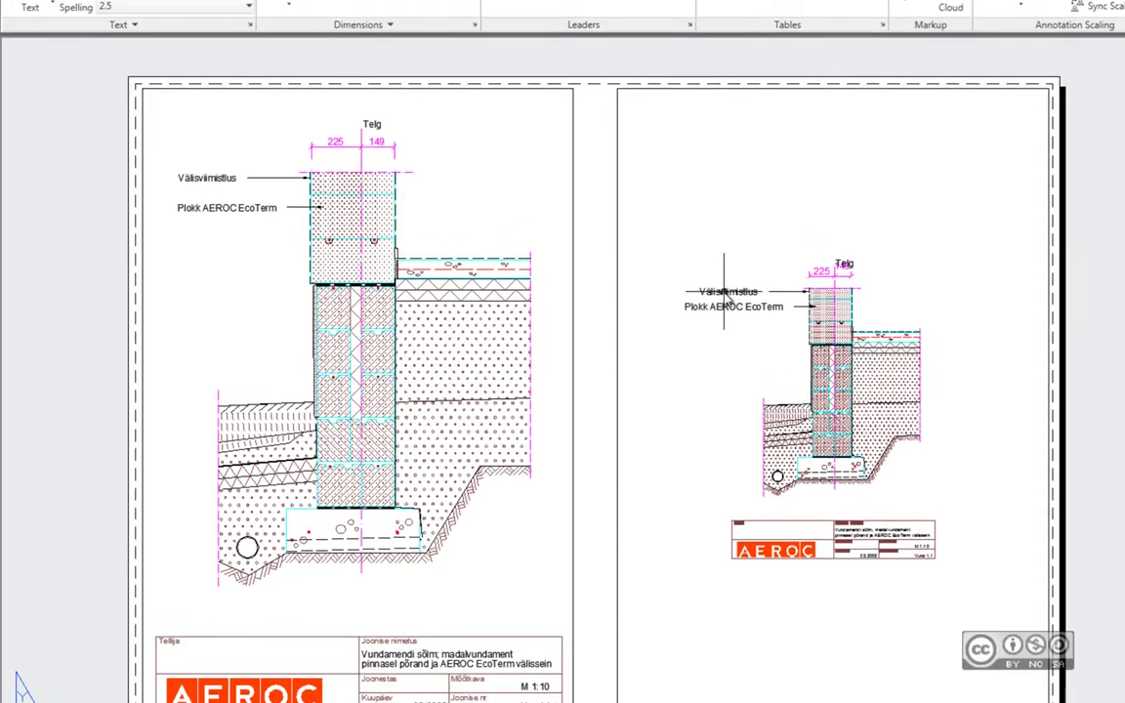
# Step: Align the Välisviimistlus and Plokk AEROC EcoTerm multileaders to a common text edge
pyautogui.click(738, 339)
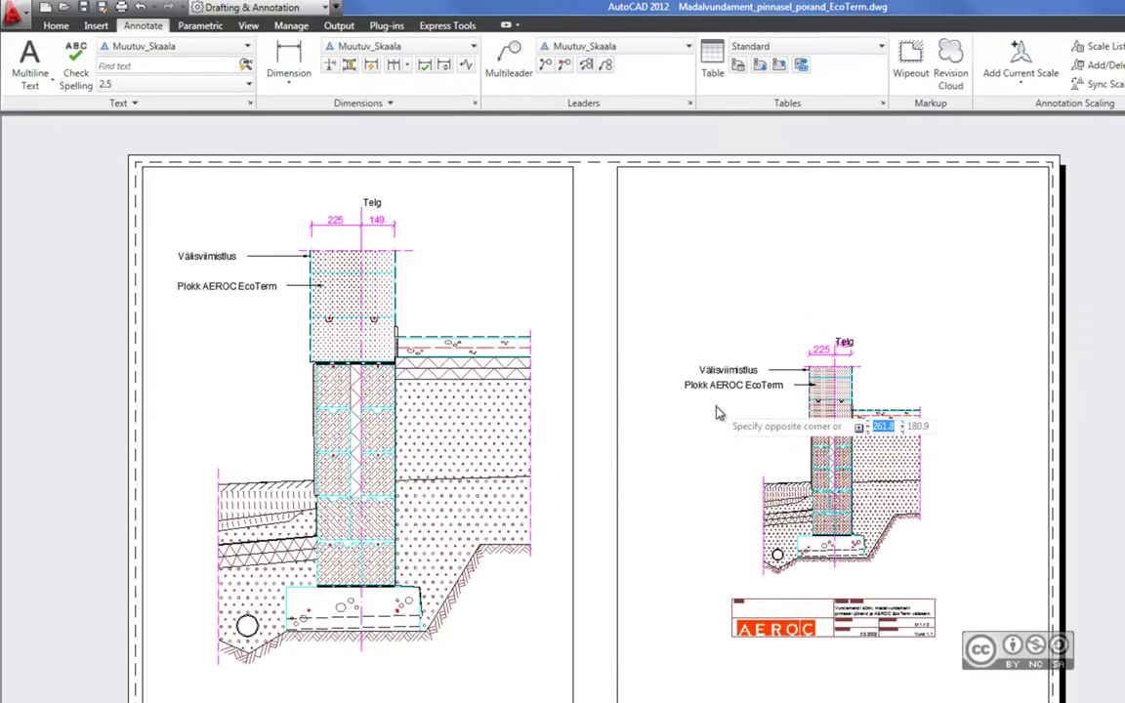
pyautogui.click(687, 370)
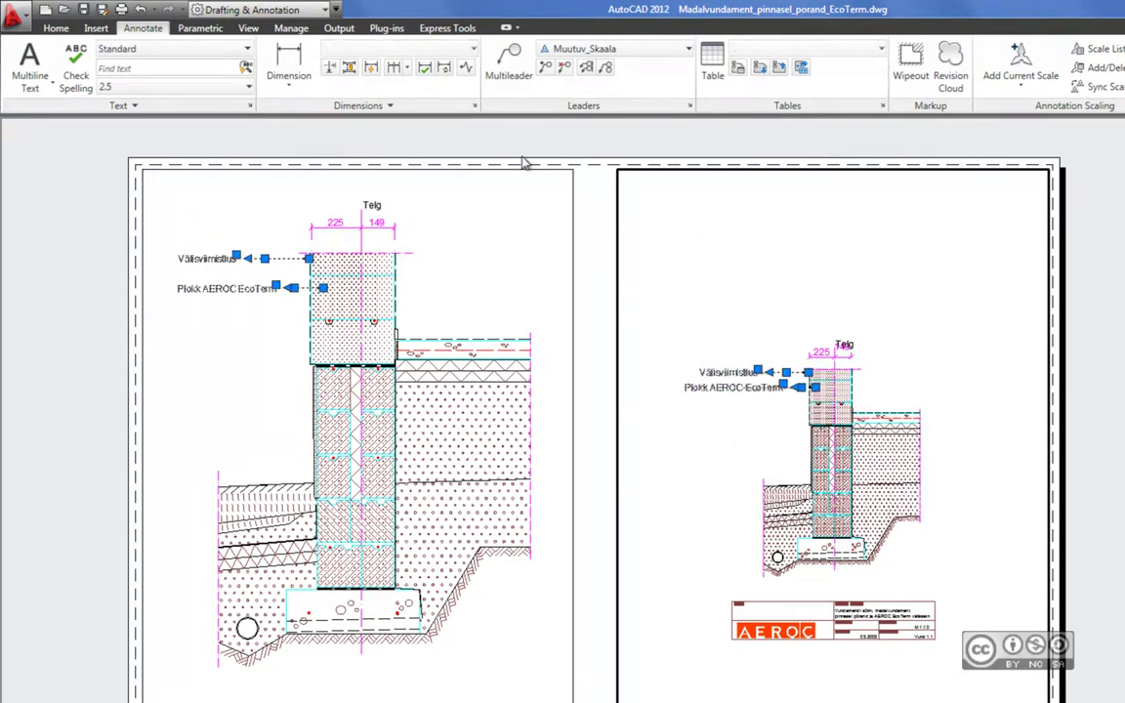
pyautogui.click(586, 69)
pyautogui.click(674, 388)
pyautogui.click(669, 501)
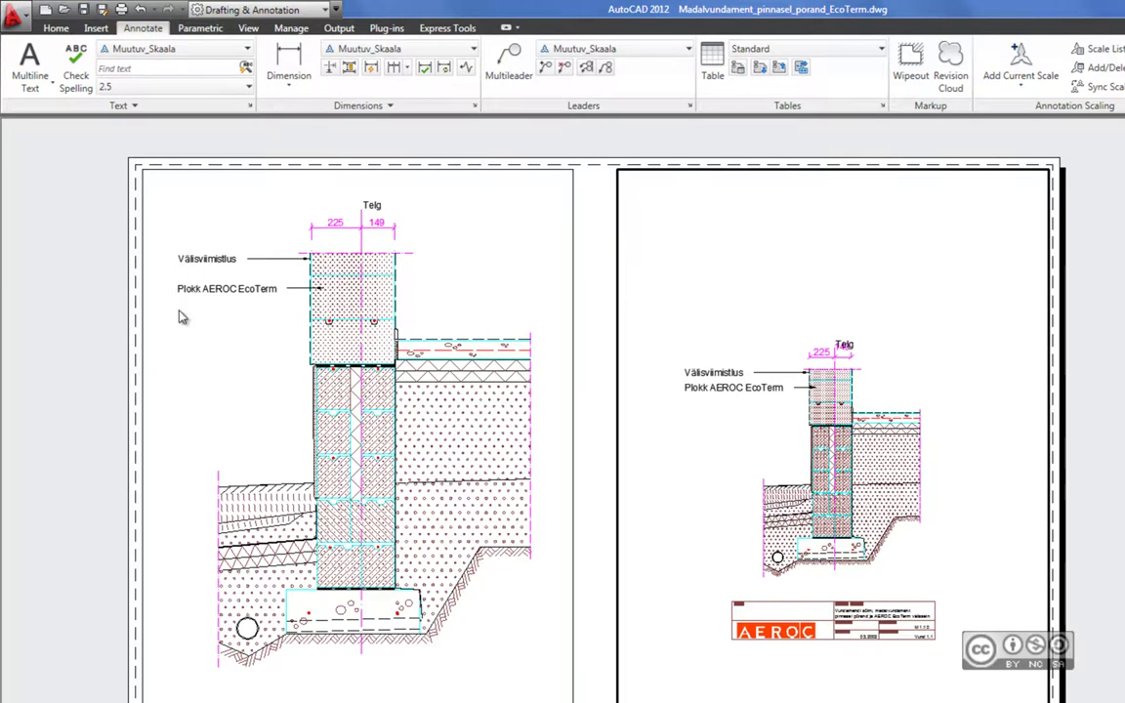
# Step: Zoom into the 1:20 viewport and move the Telg text above the 149 dimension
pyautogui.click(1065, 375)
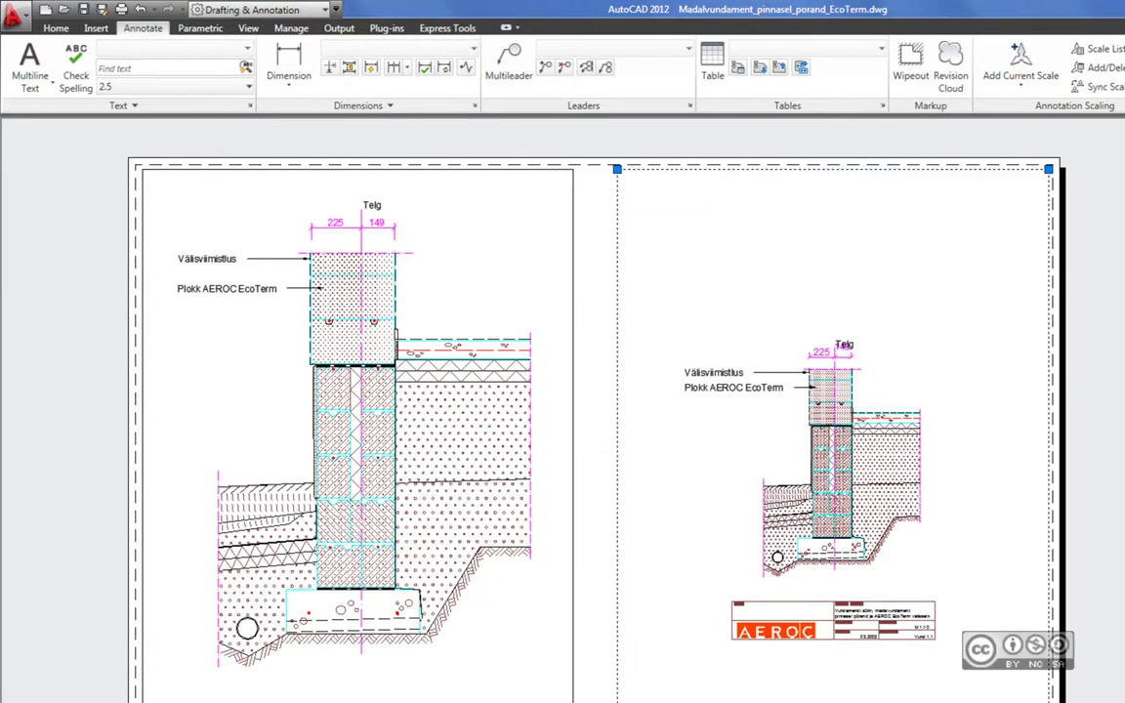
pyautogui.scroll(2, 921, 355)
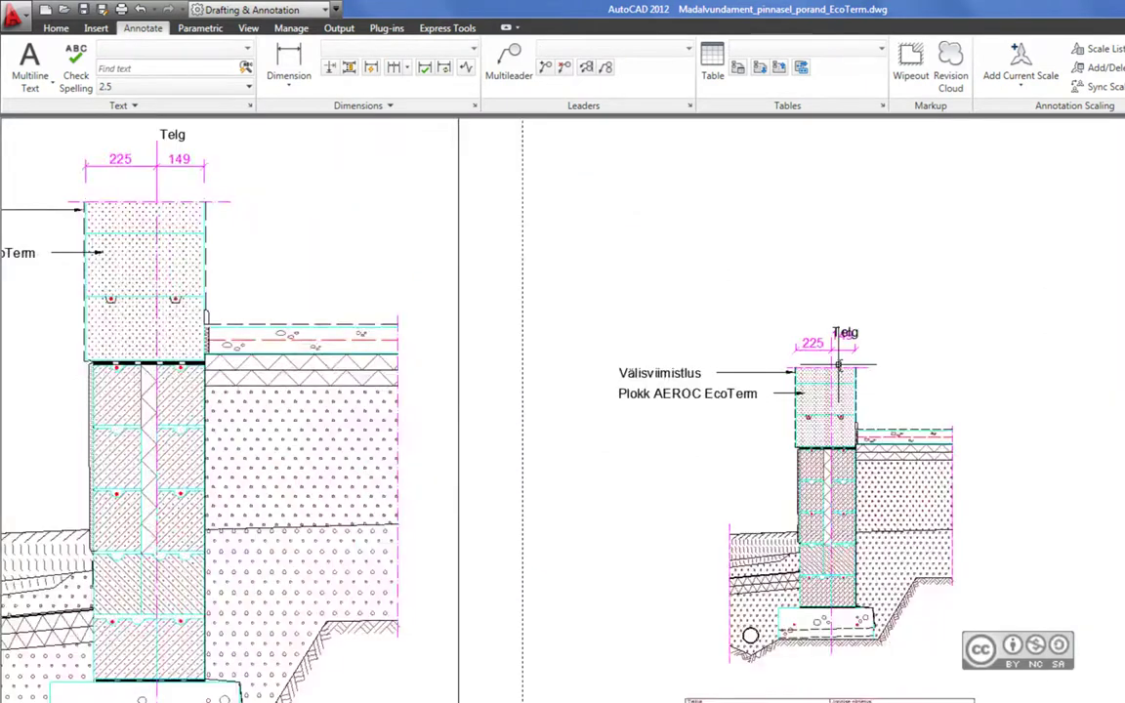
pyautogui.scroll(2, 921, 355)
pyautogui.scroll(1, 921, 356)
pyautogui.scroll(1, 921, 355)
pyautogui.moveTo(921, 356); pyautogui.dragTo(921, 373, button='middle')
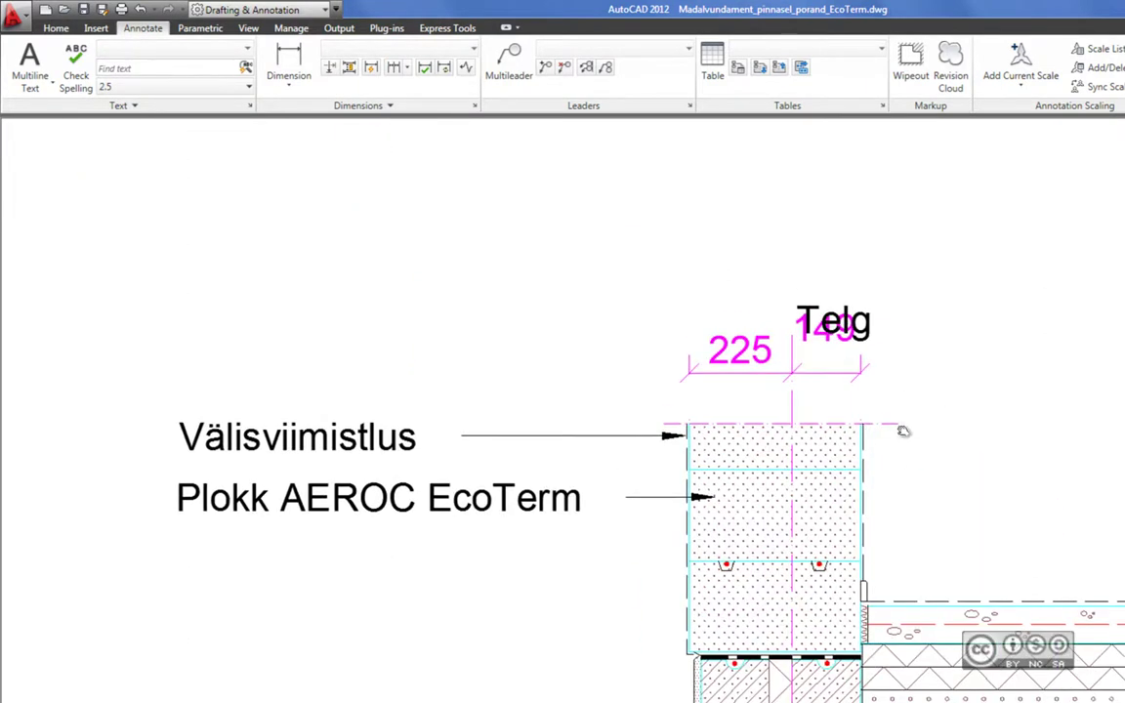
pyautogui.click(868, 328)
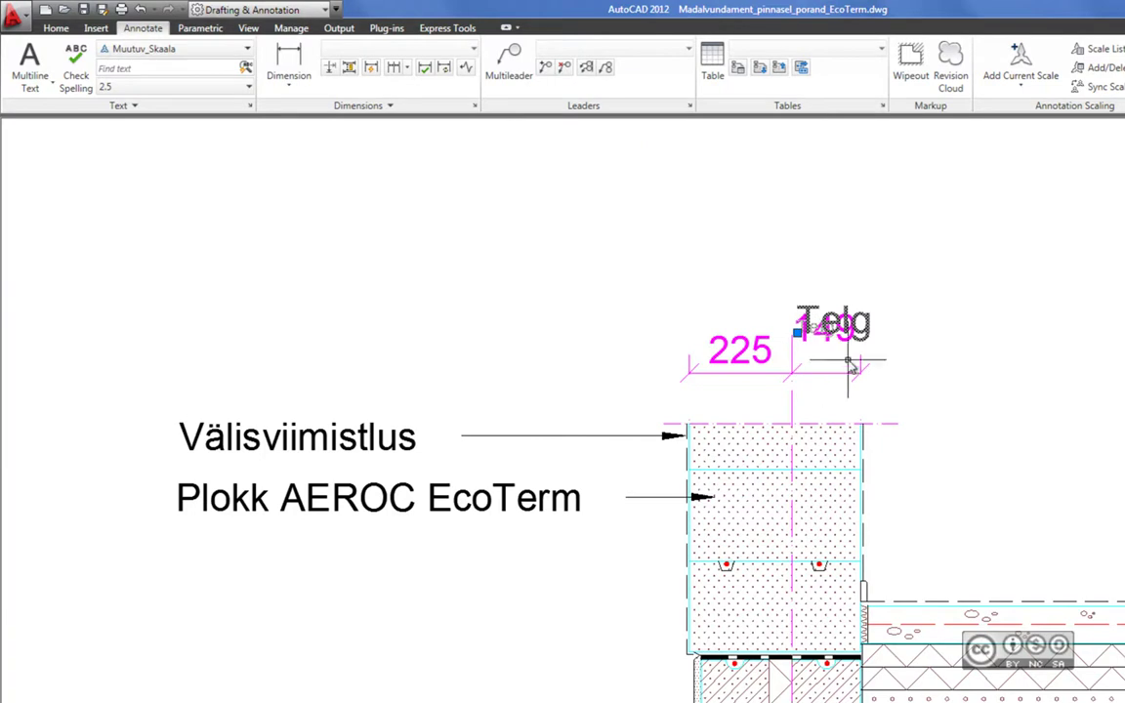
pyautogui.click(799, 293)
# Step: Check the repositioned Telg text and clear the selection
pyautogui.scroll(-5, 970, 430)
pyautogui.scroll(2, 967, 390)
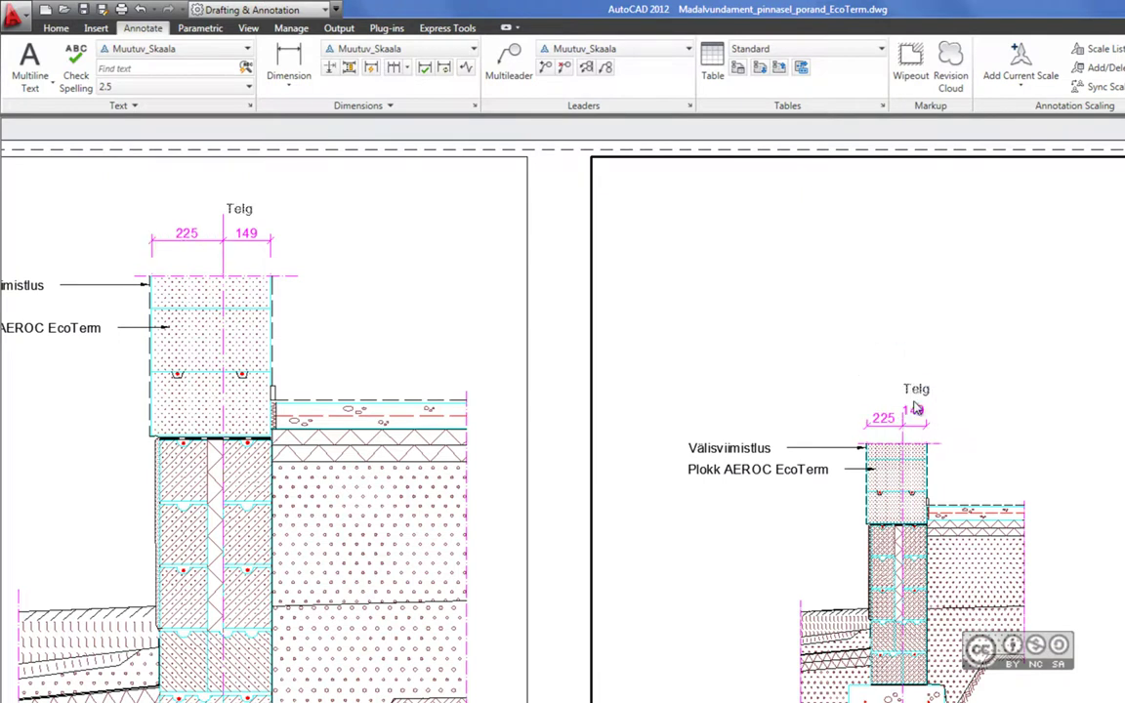
pyautogui.click(933, 391)
pyautogui.scroll(2, 925, 435)
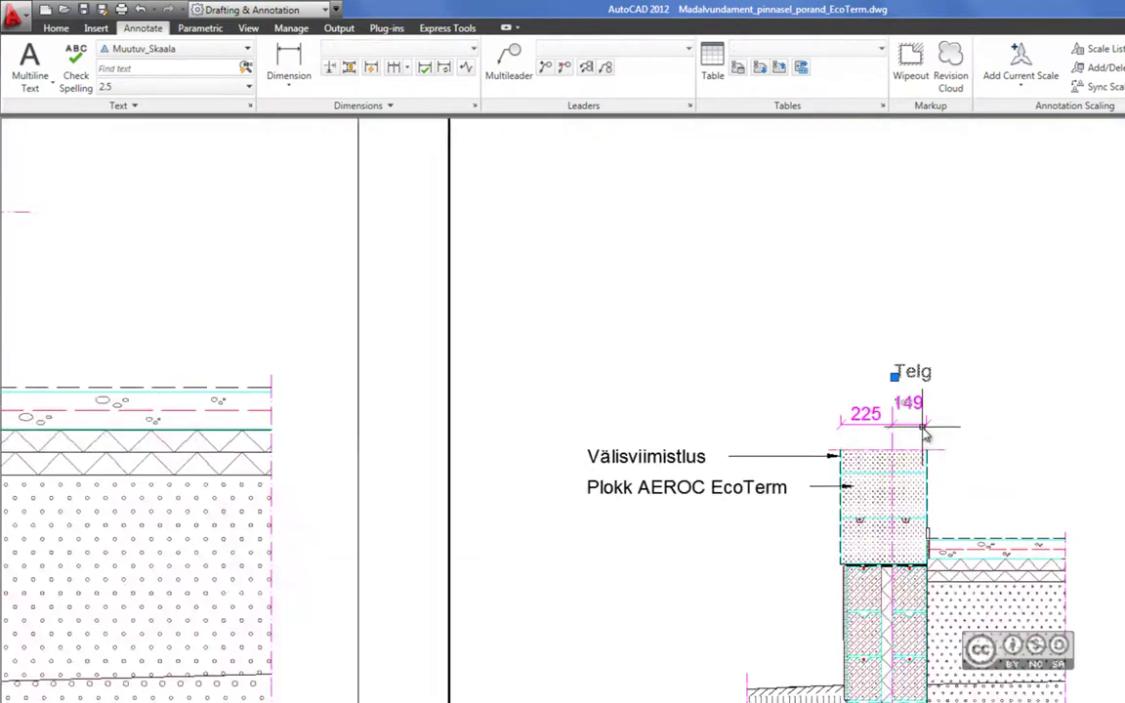
pyautogui.scroll(3, 926, 435)
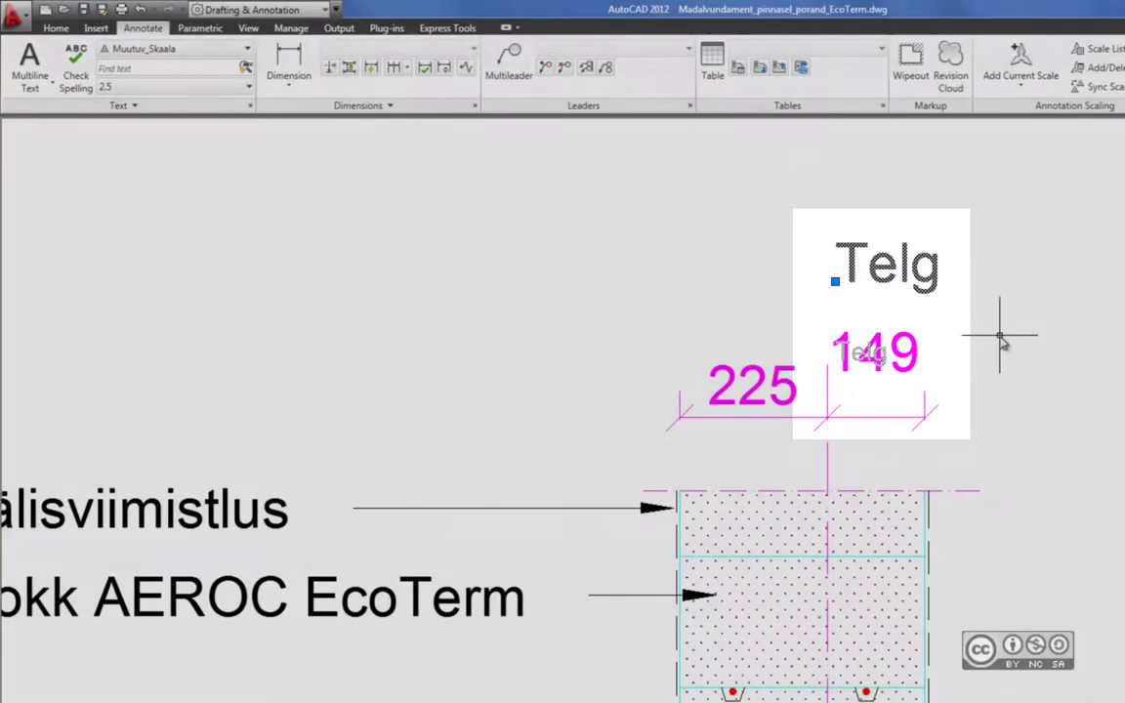
pyautogui.press('Escape')
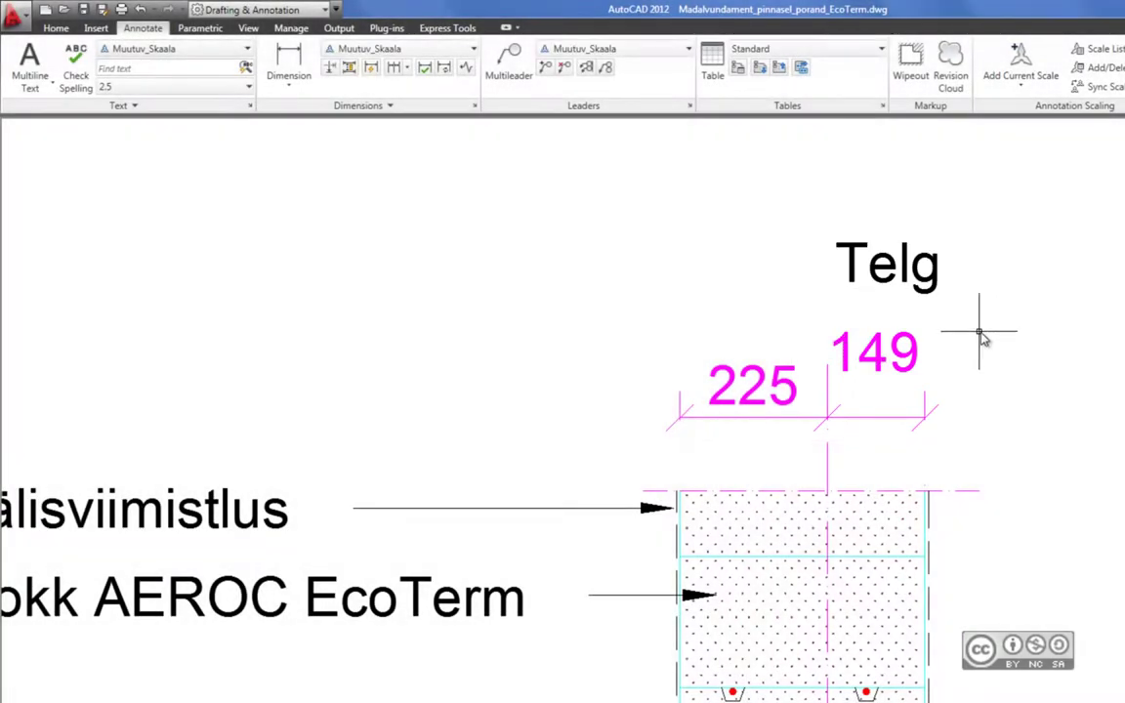
pyautogui.scroll(-3, 980, 337)
pyautogui.scroll(-3, 986, 347)
pyautogui.scroll(-2, 1006, 359)
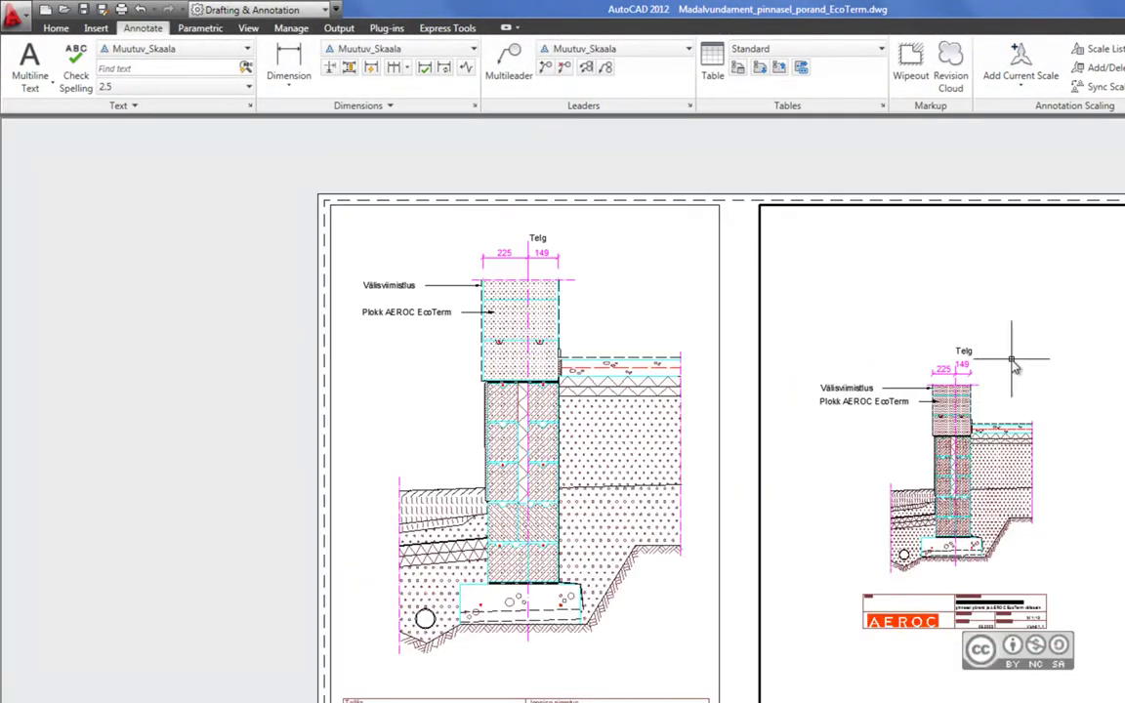
pyautogui.scroll(2, 1014, 365)
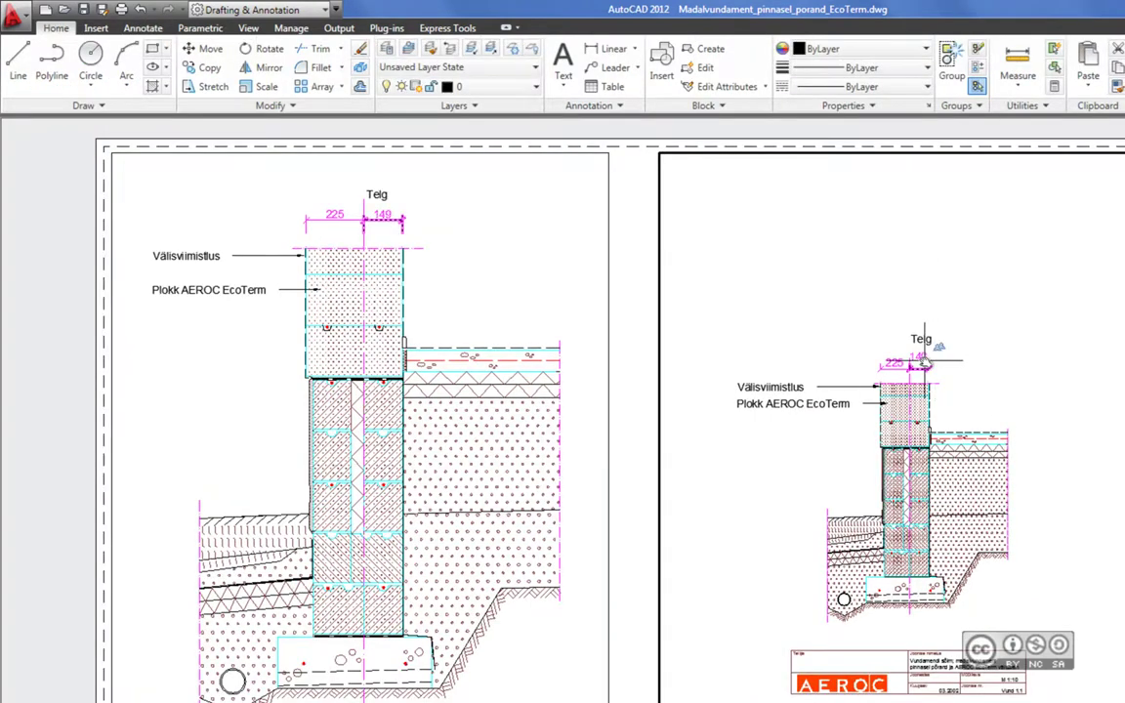
pyautogui.scroll(2, 921, 363)
pyautogui.click(923, 365)
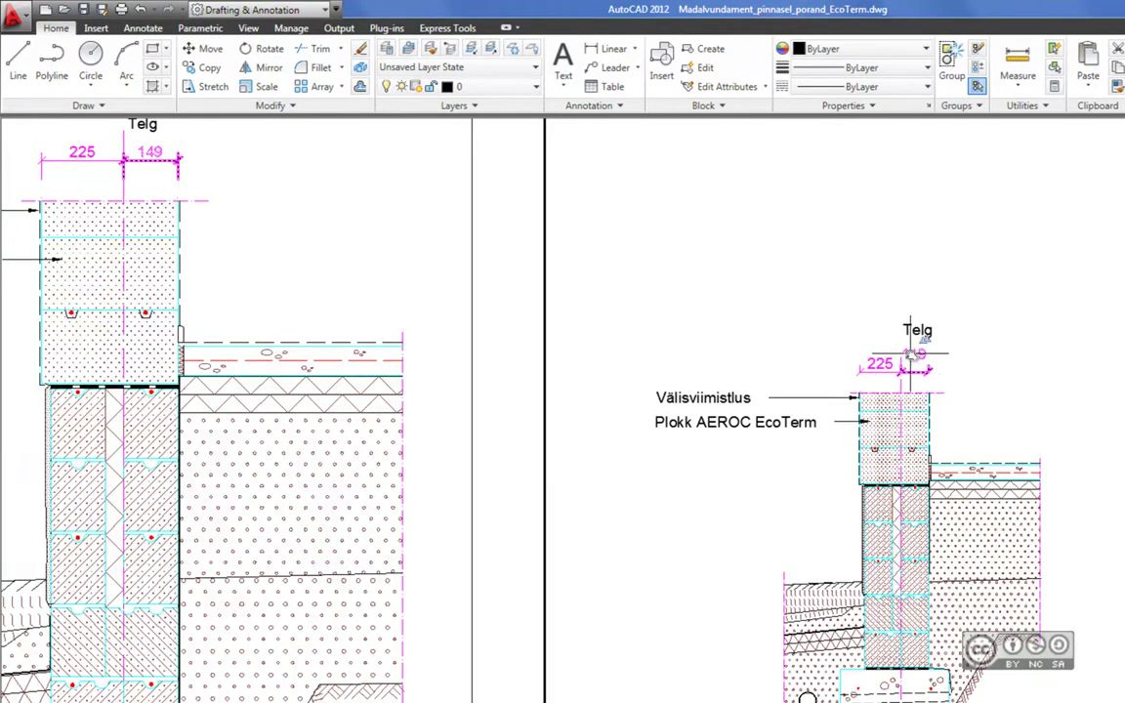
pyautogui.scroll(2, 918, 363)
pyautogui.scroll(2, 908, 375)
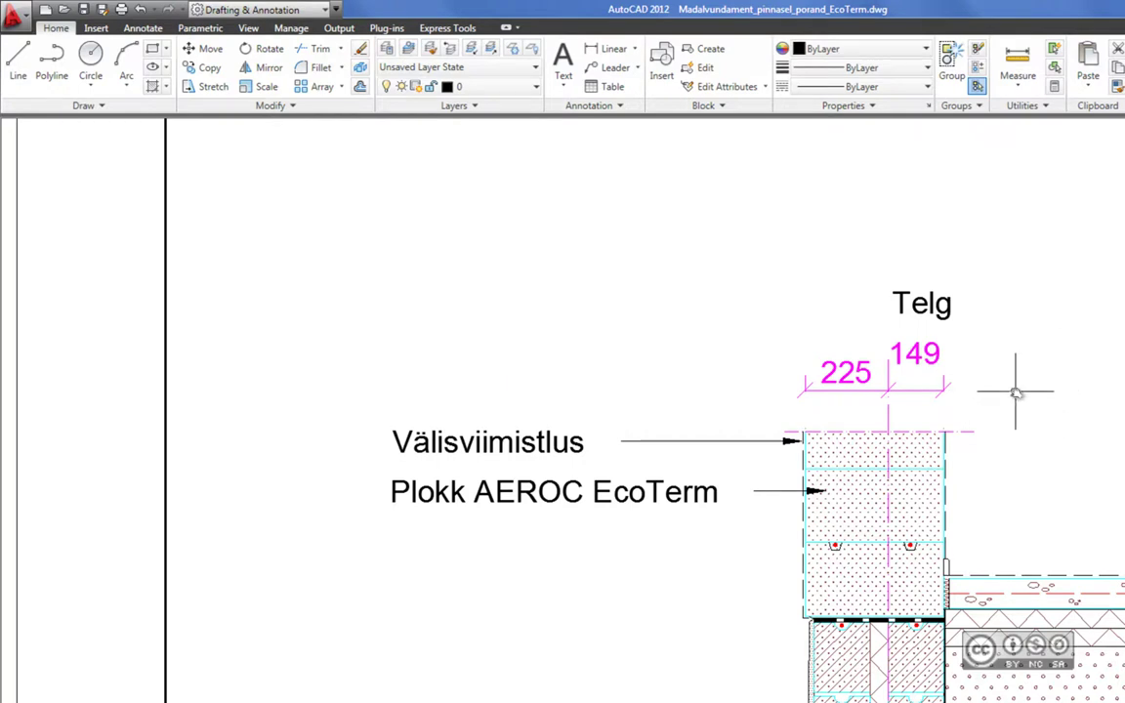
pyautogui.scroll(-2, 1016, 392)
pyautogui.scroll(-1, 1016, 392)
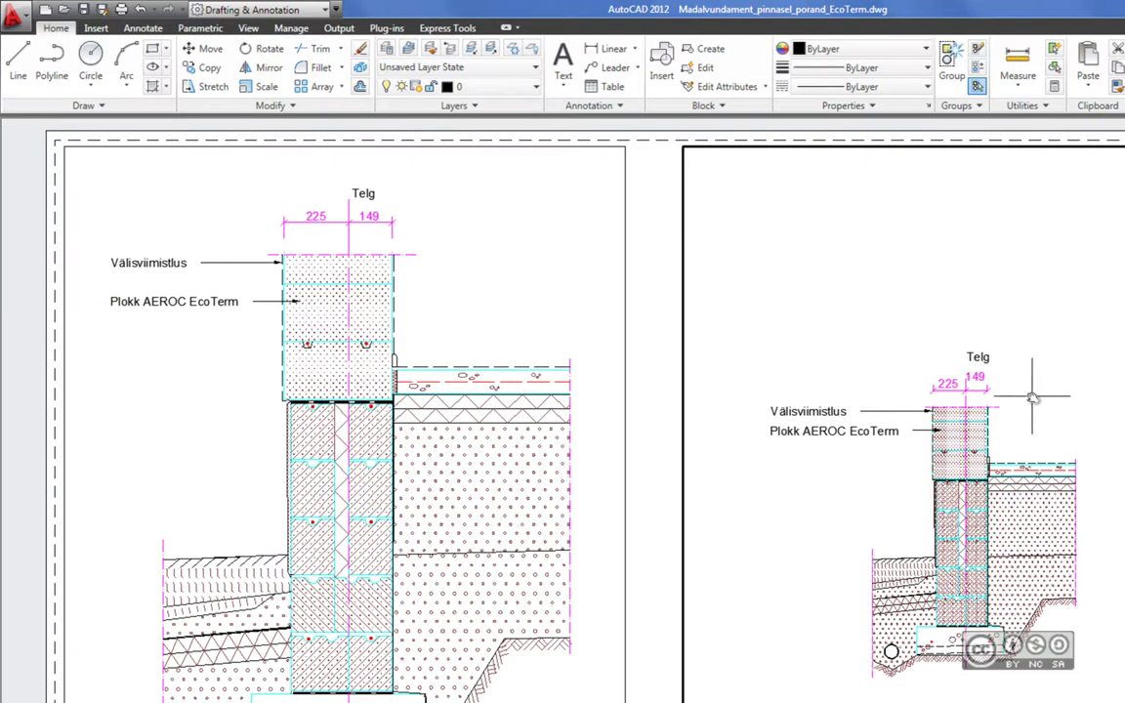
pyautogui.moveTo(1032, 389); pyautogui.dragTo(1022, 400, button='middle')
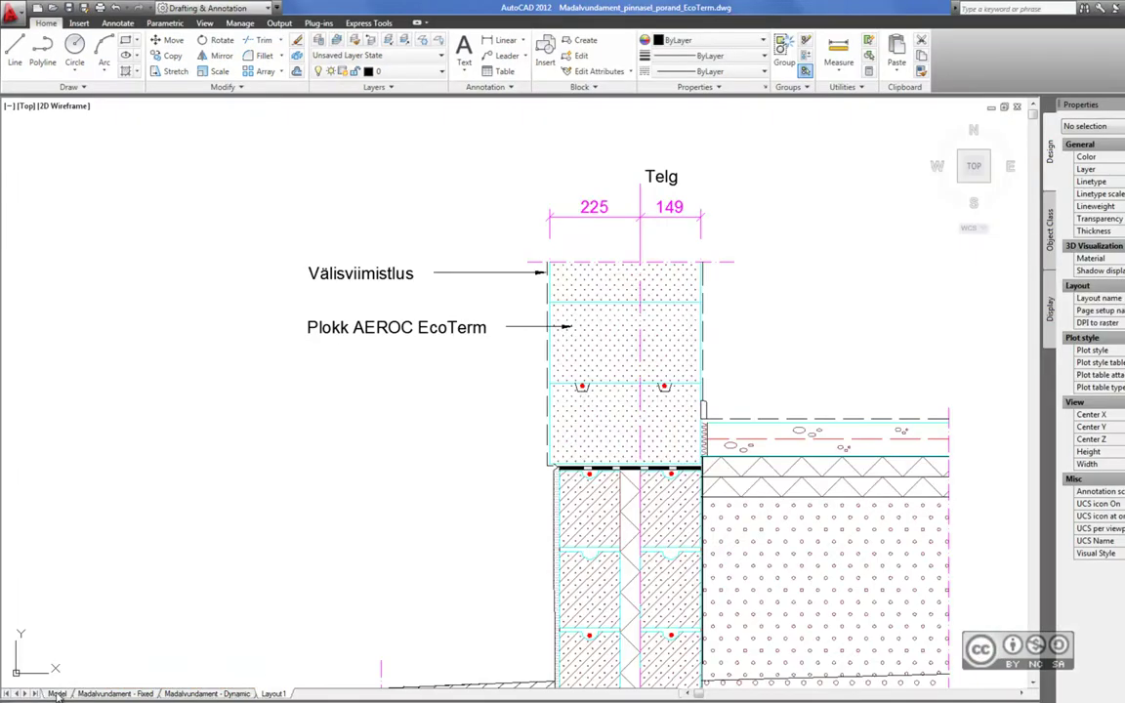
# Step: Look over the foundation details and title block in model space, then switch to the Madalvundament - Dynamic layout
pyautogui.scroll(-3, 514, 312)
pyautogui.scroll(-3, 753, 326)
pyautogui.moveTo(778, 326); pyautogui.dragTo(762, 425, button='middle')
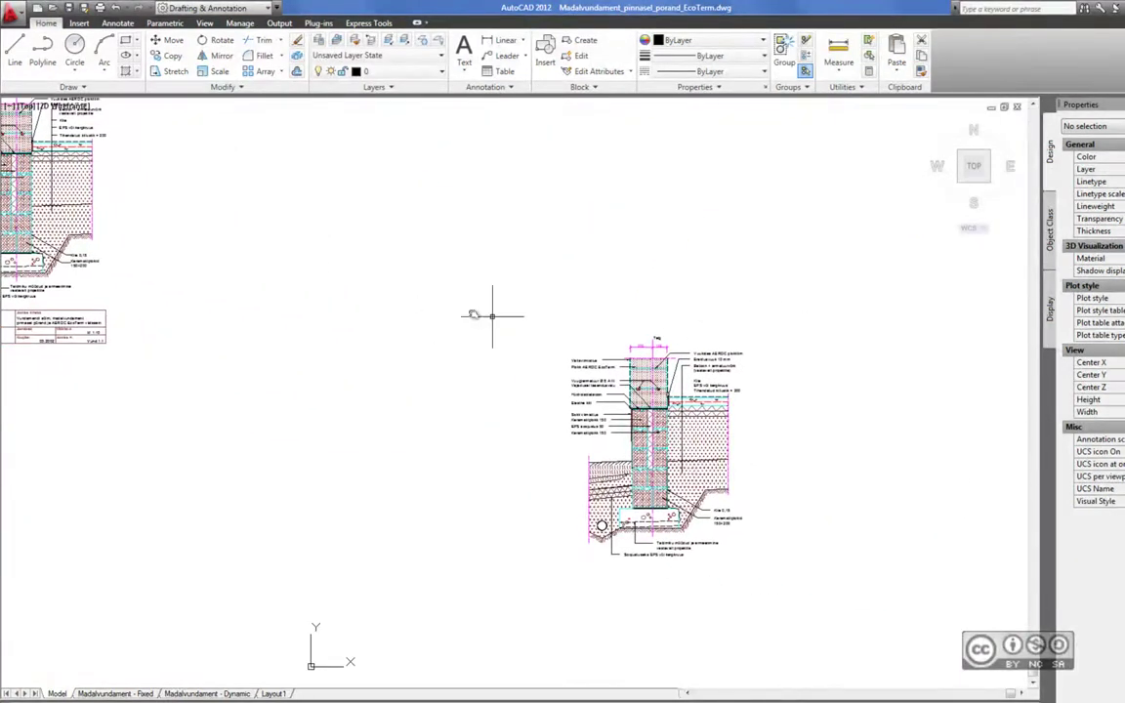
pyautogui.moveTo(325, 283); pyautogui.dragTo(491, 311, button='middle')
pyautogui.moveTo(34, 179); pyautogui.dragTo(73, 228, button='middle')
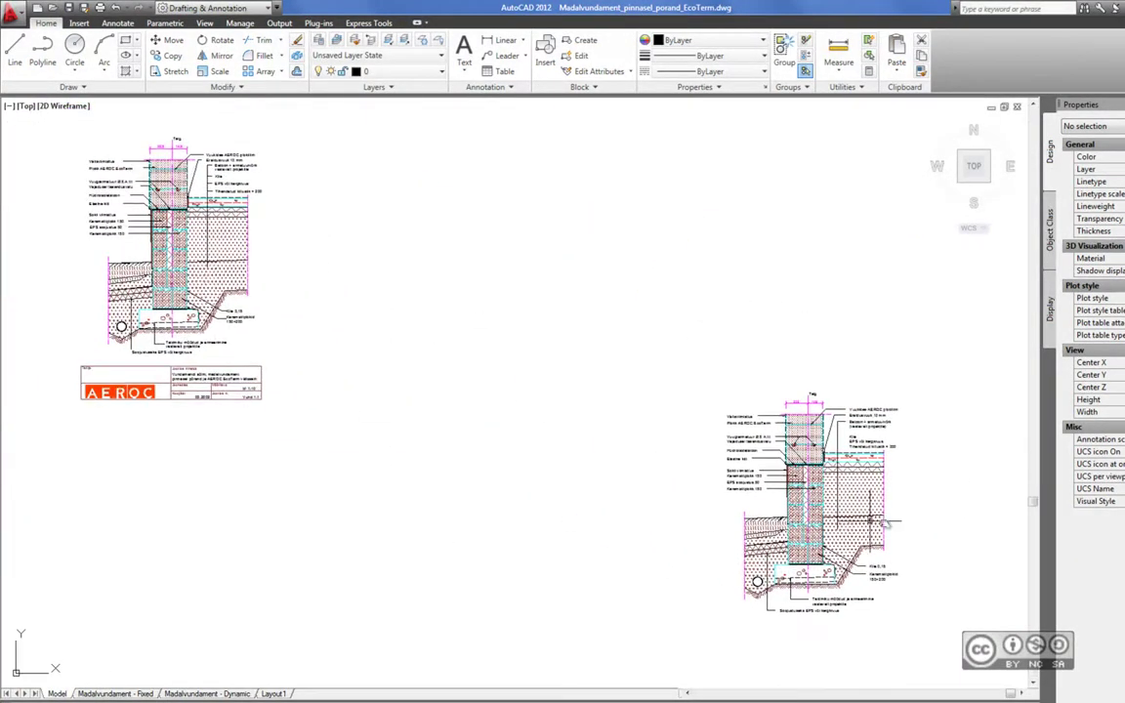
pyautogui.scroll(3, 796, 479)
pyautogui.scroll(2, 796, 480)
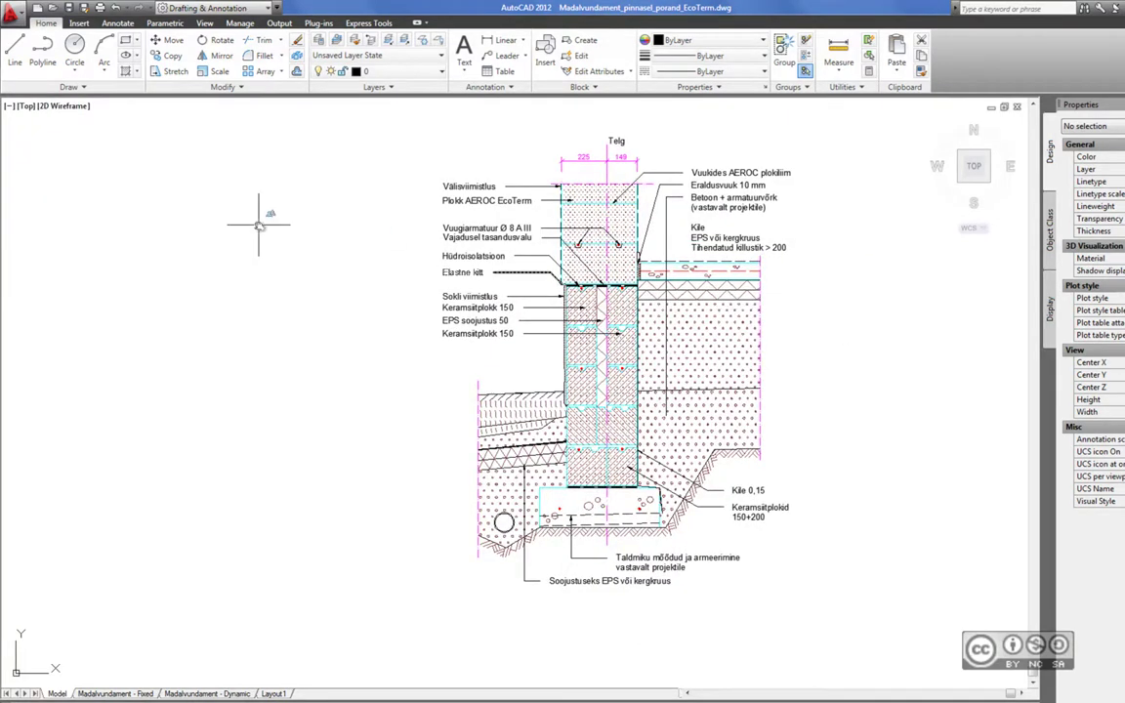
pyautogui.moveTo(122, 180); pyautogui.dragTo(258, 243, button='middle')
pyautogui.scroll(-3, 323, 254)
pyautogui.moveTo(382, 261); pyautogui.dragTo(530, 359, button='middle')
pyautogui.scroll(5, 340, 327)
pyautogui.scroll(-2, 338, 329)
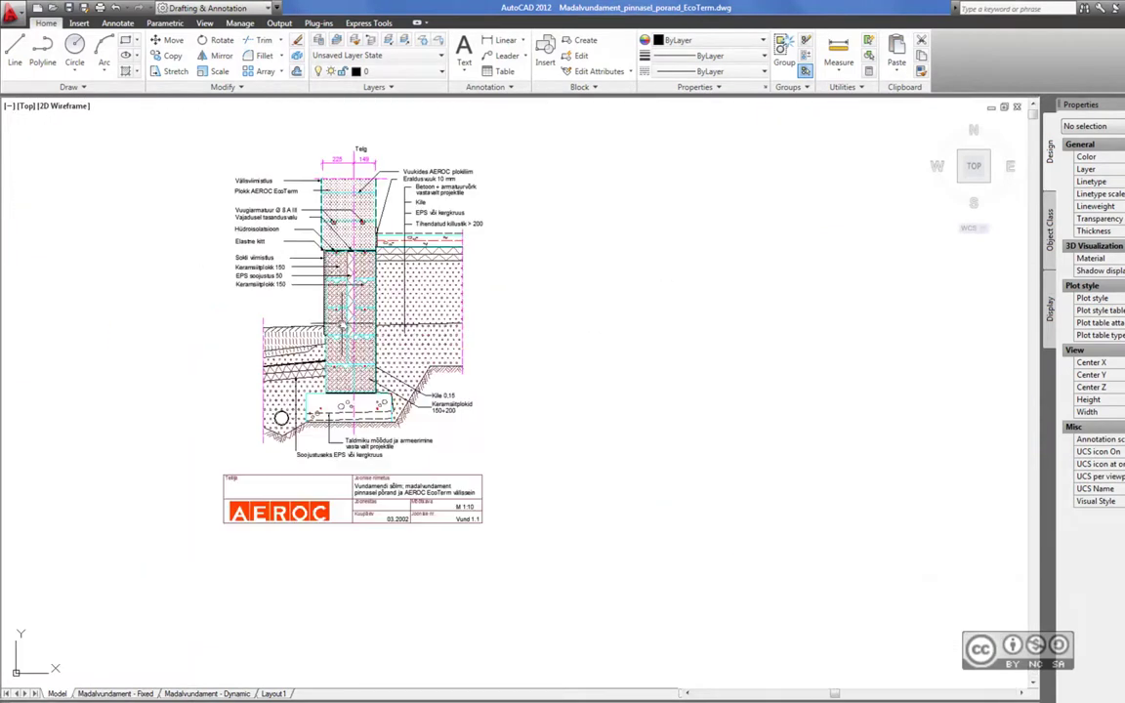
pyautogui.moveTo(207, 187); pyautogui.dragTo(436, 283, button='middle')
pyautogui.scroll(1, 437, 283)
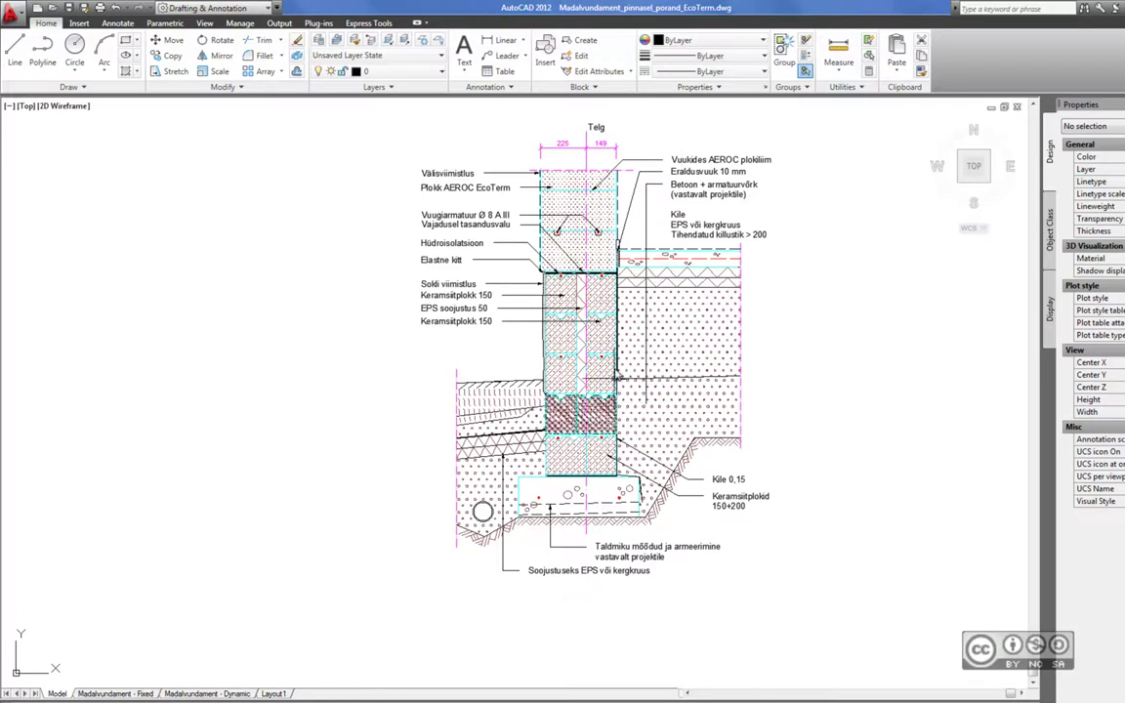
pyautogui.click(210, 693)
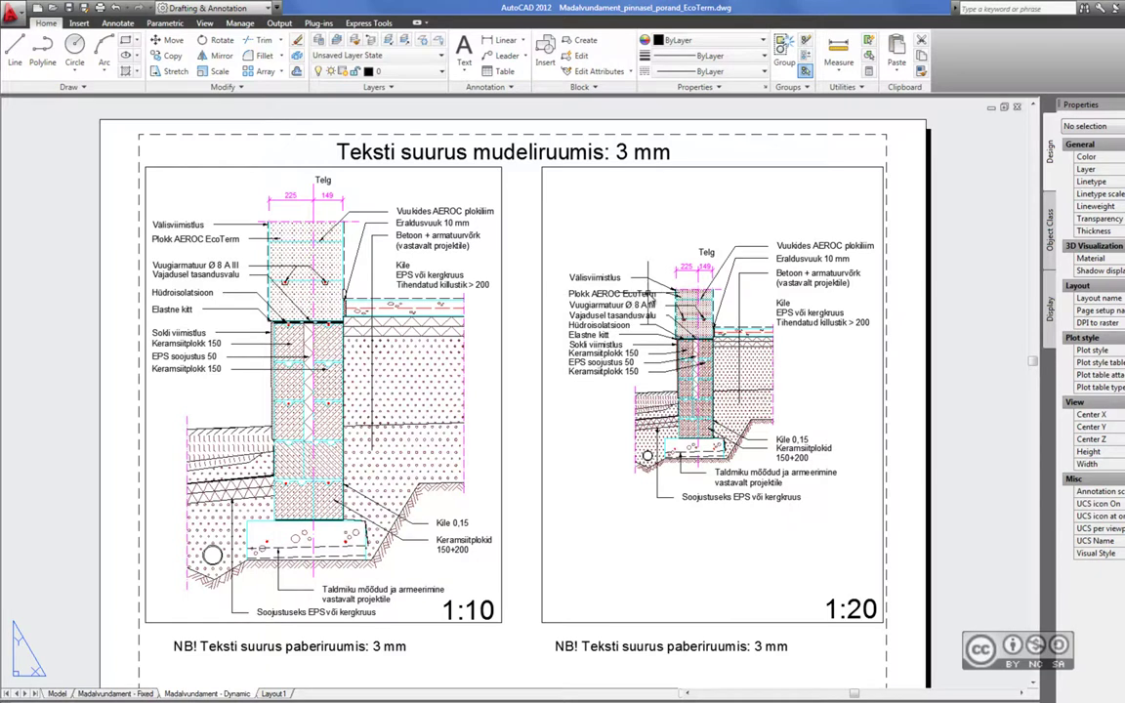
# Step: Raise the Välisviimistlus label in the 1:20 viewport above Plokk AEROC EcoTerm, then return to paper space
pyautogui.doubleClick(595, 278)
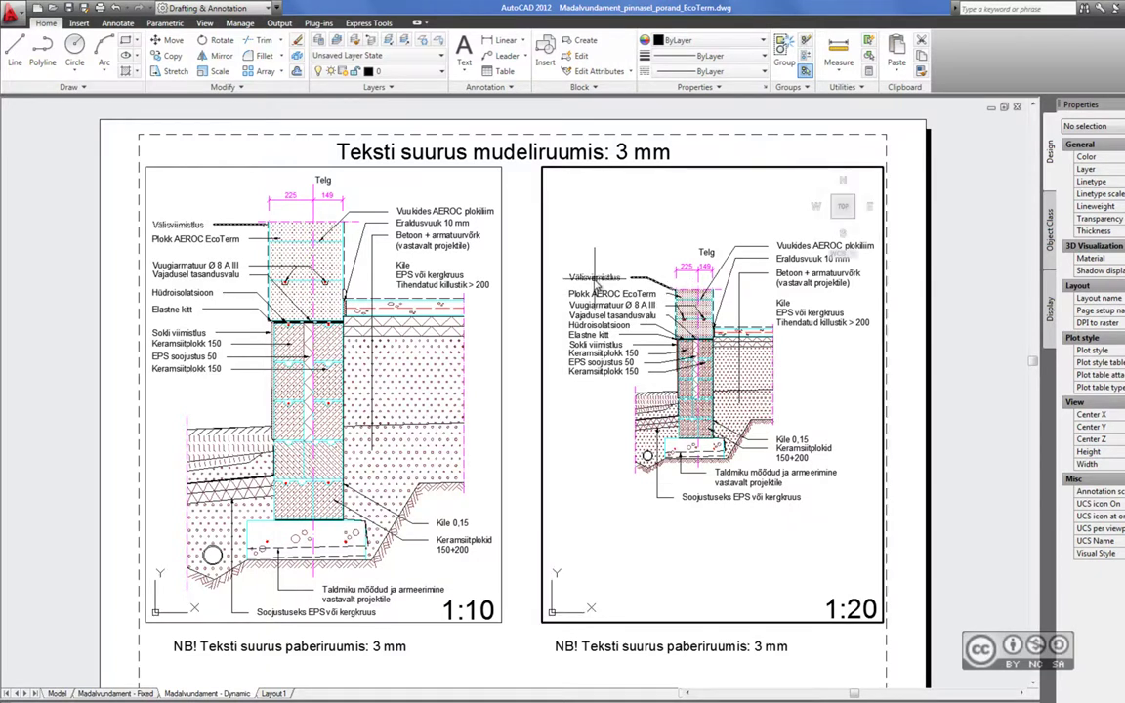
pyautogui.click(595, 277)
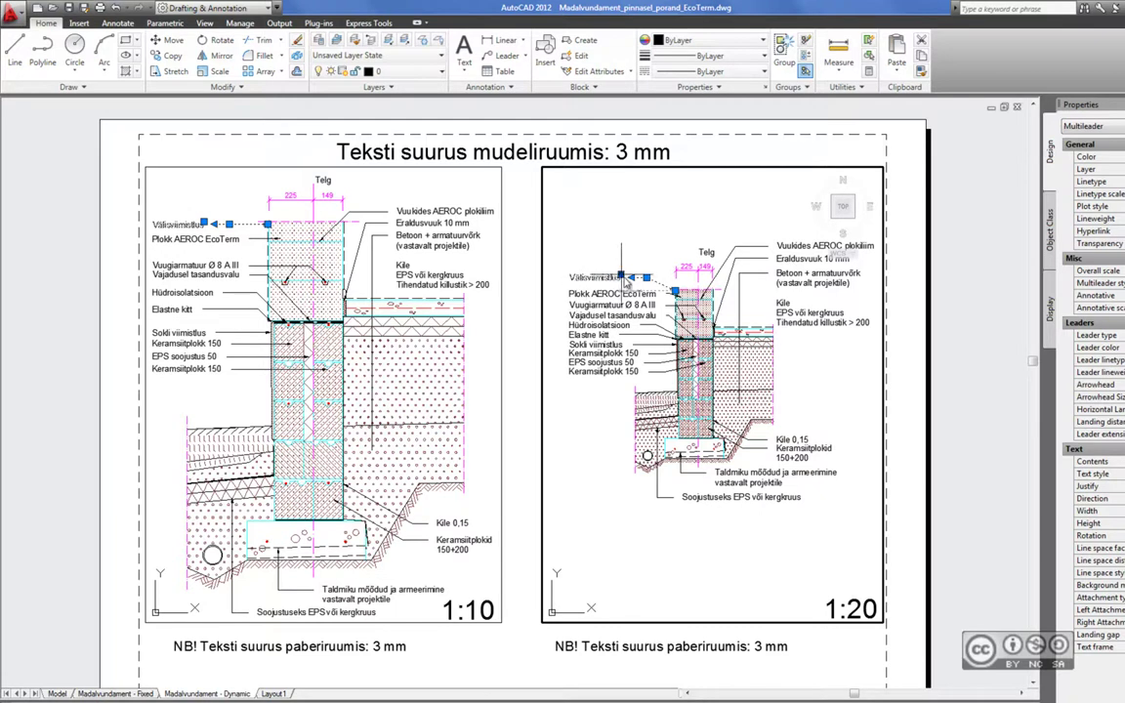
pyautogui.click(623, 278)
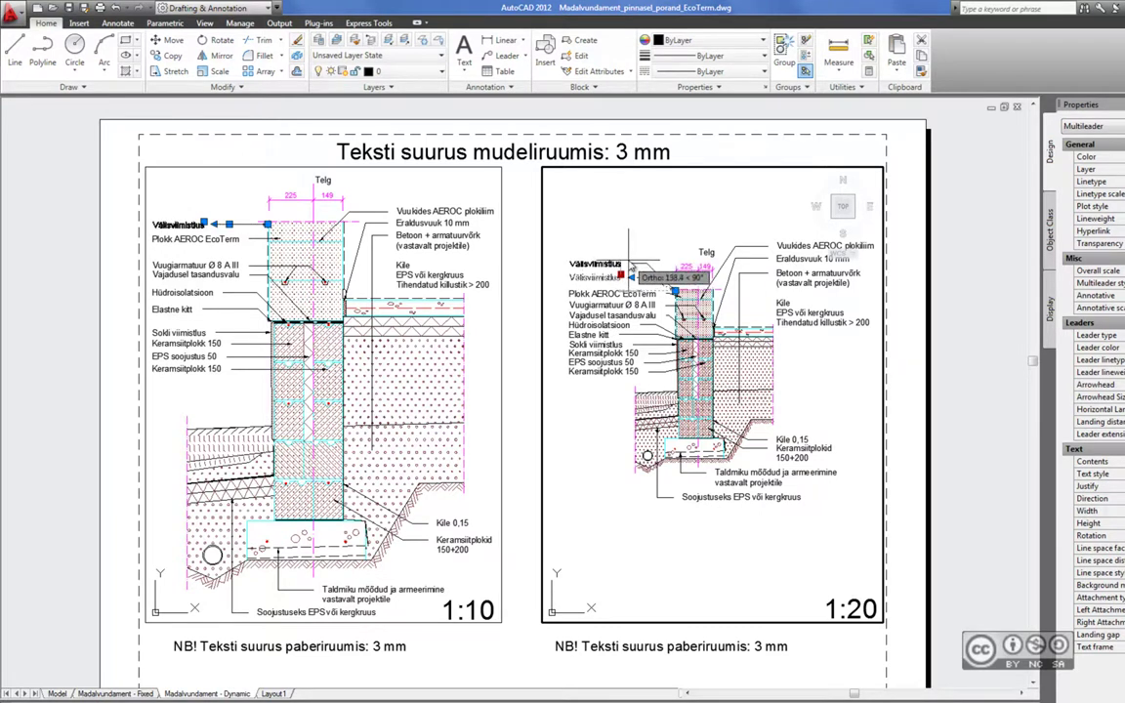
pyautogui.click(629, 262)
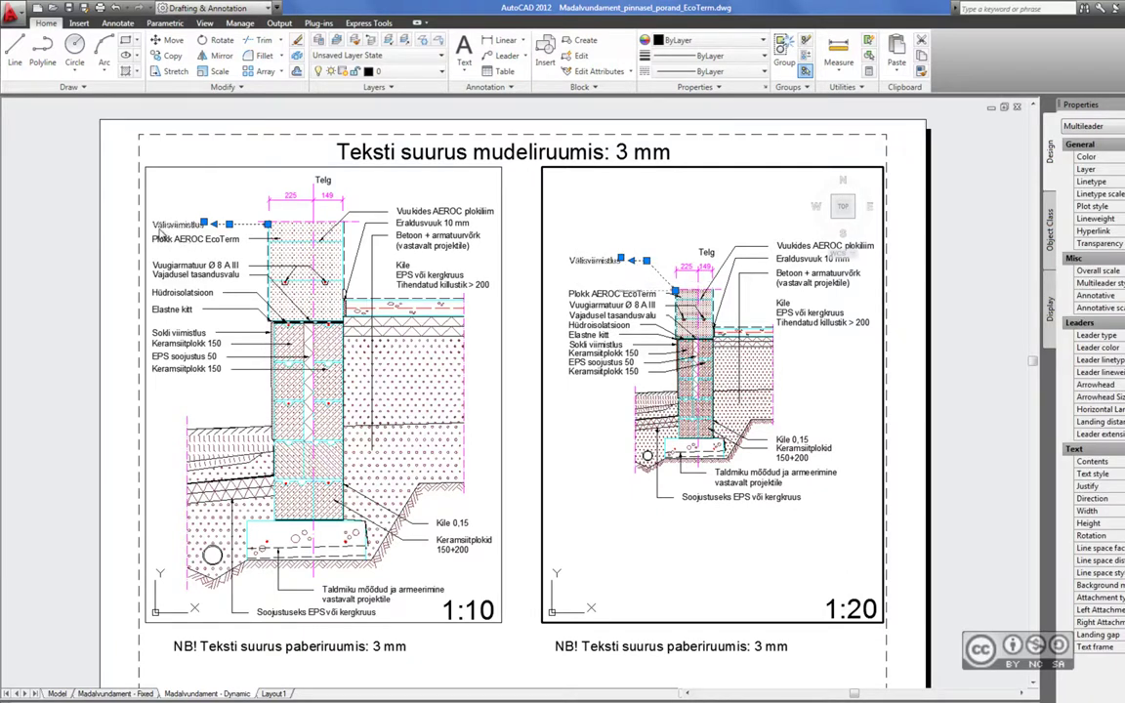
pyautogui.press('Escape')
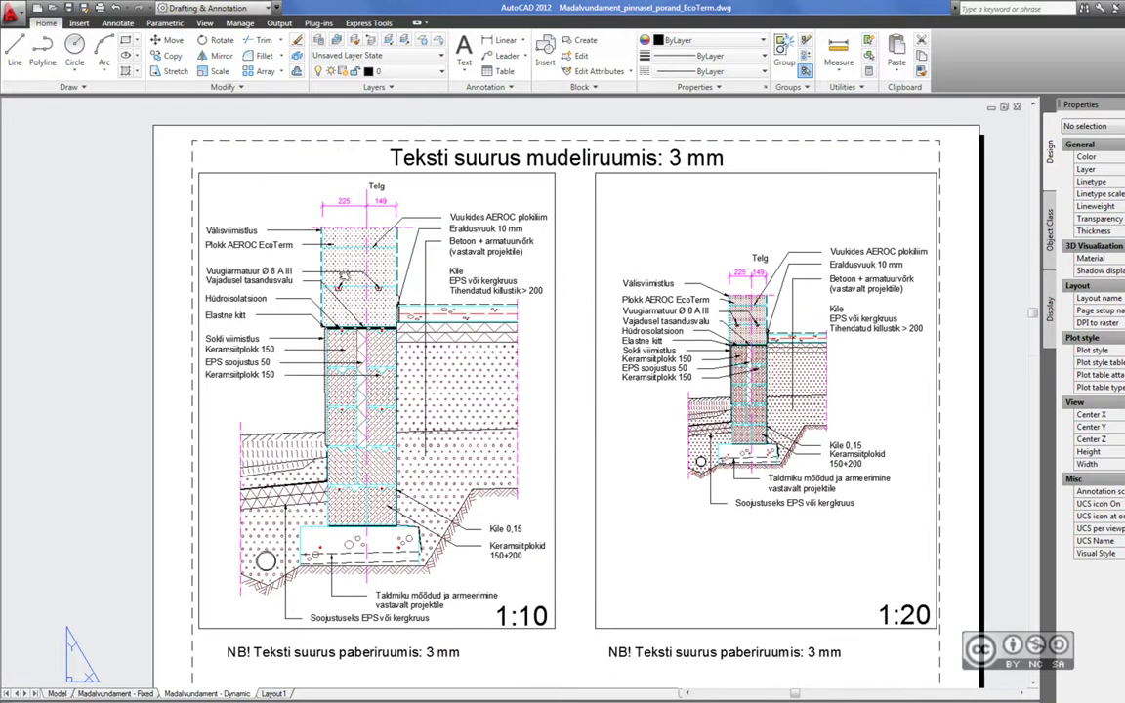
# Step: Set PSLTSCALE to 0
pyautogui.moveTo(255, 240); pyautogui.dragTo(318, 259, button='middle')
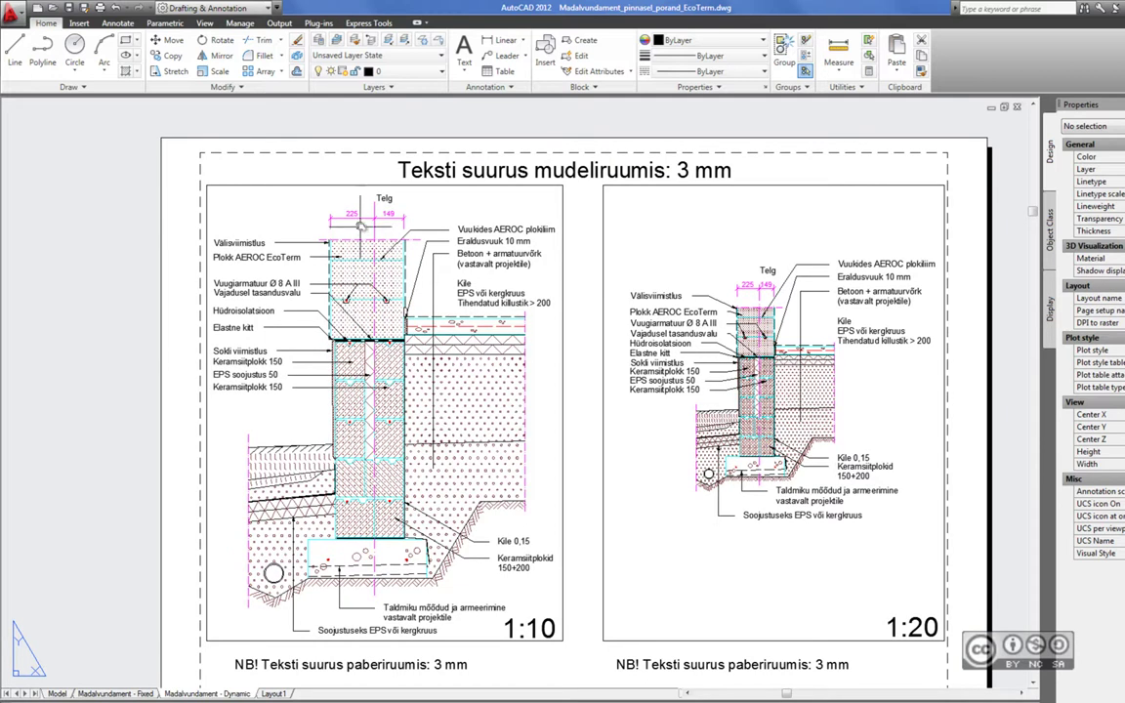
pyautogui.scroll(3, 362, 227)
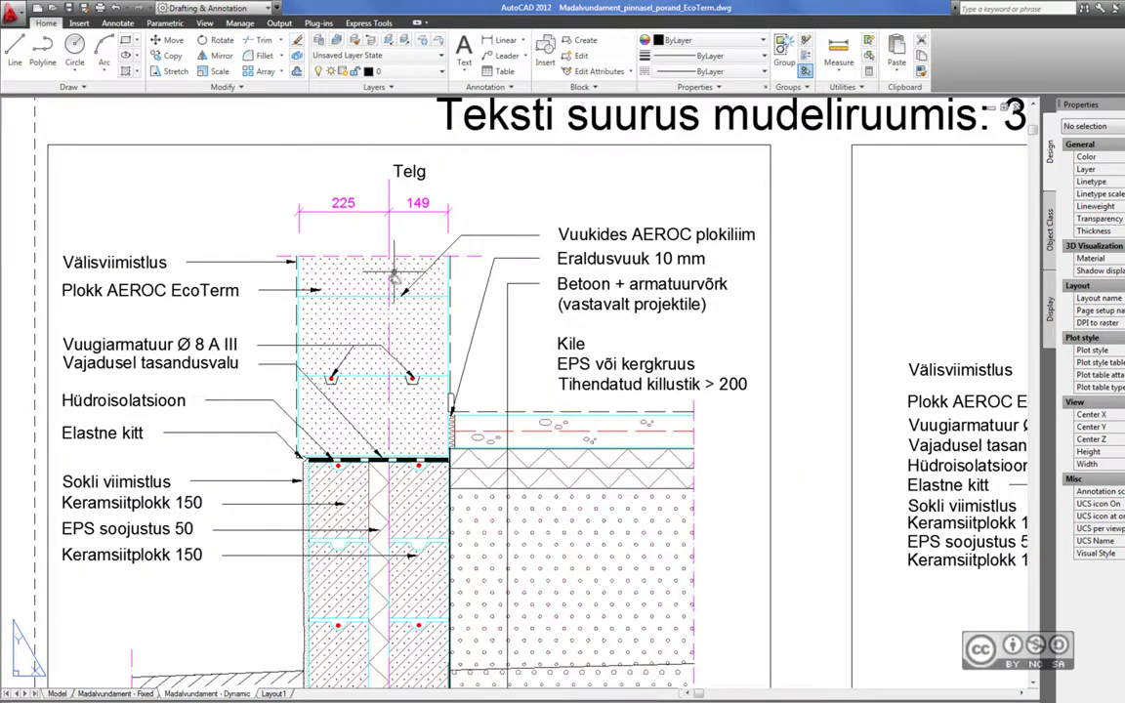
pyautogui.moveTo(769, 356); pyautogui.dragTo(439, 289, button='middle')
pyautogui.moveTo(731, 308); pyautogui.dragTo(871, 345, button='middle')
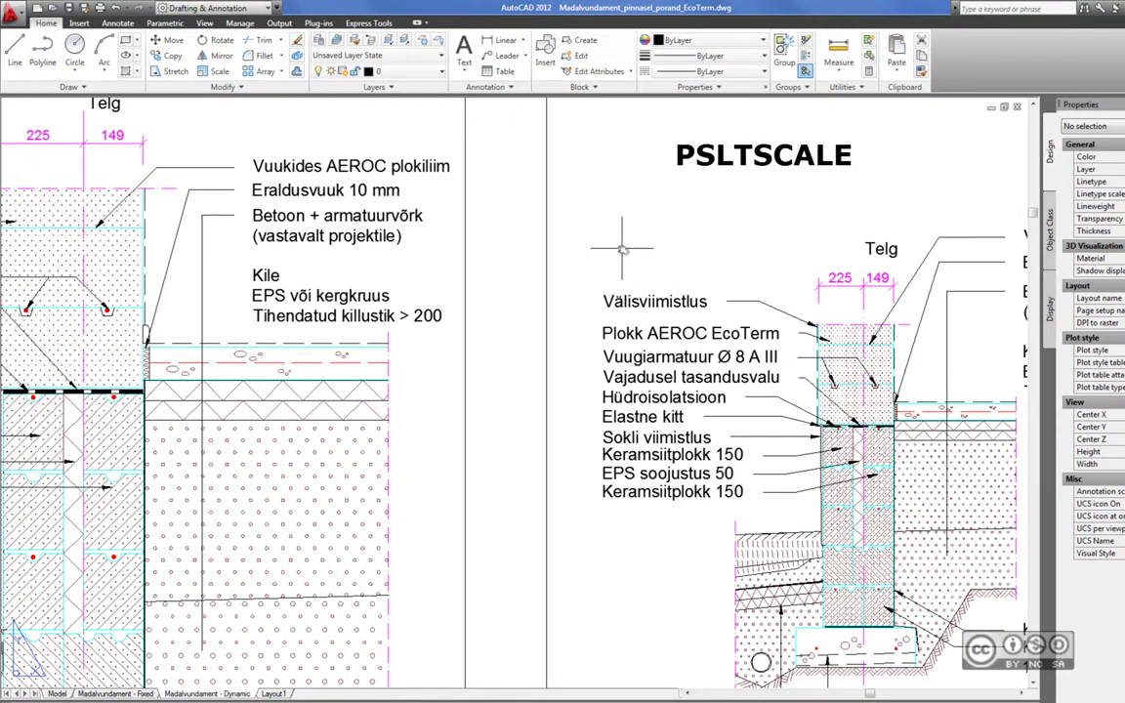
pyautogui.write('ps')
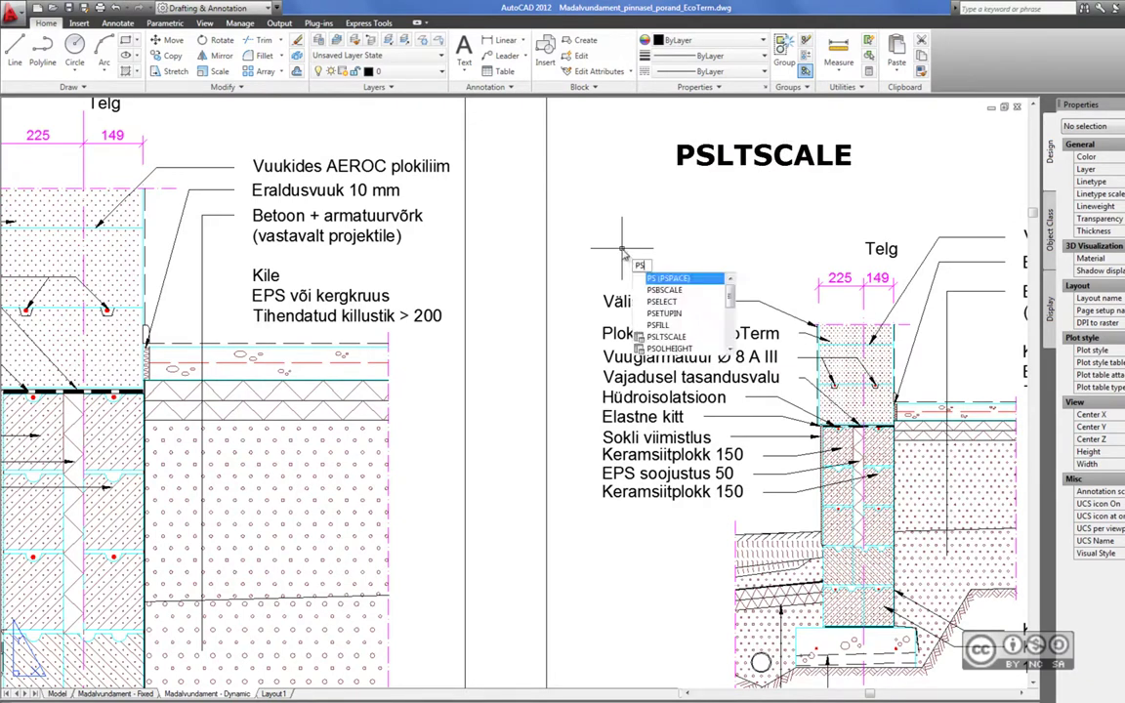
pyautogui.write('LTscale')
pyautogui.press('Return')
pyautogui.write('0')
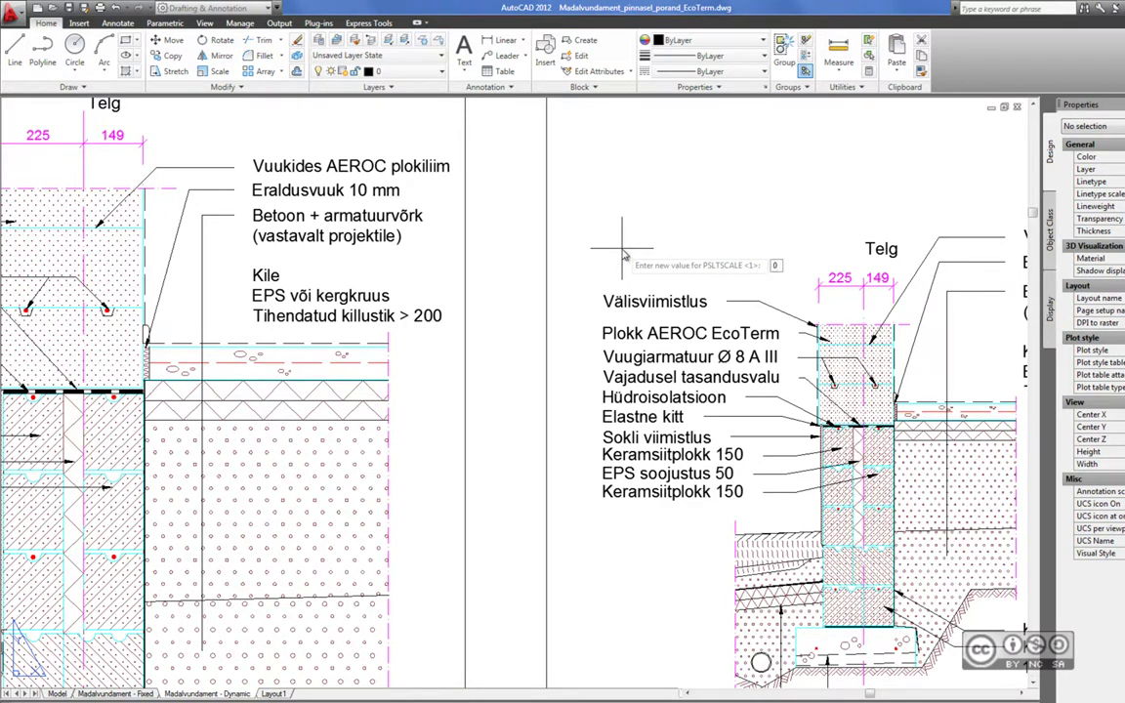
pyautogui.press('Return')
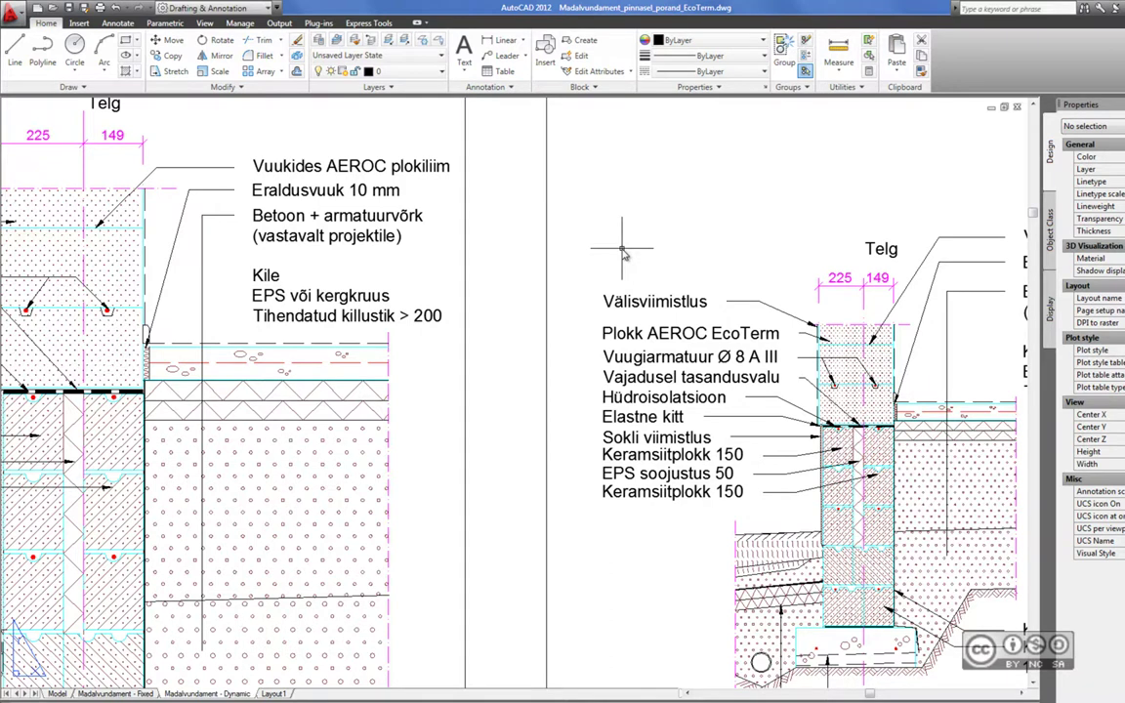
# Step: Activate model space inside the 1:10 viewport beside the NB! Teksti suurus notes
pyautogui.moveTo(617, 384); pyautogui.dragTo(674, 367, button='middle')
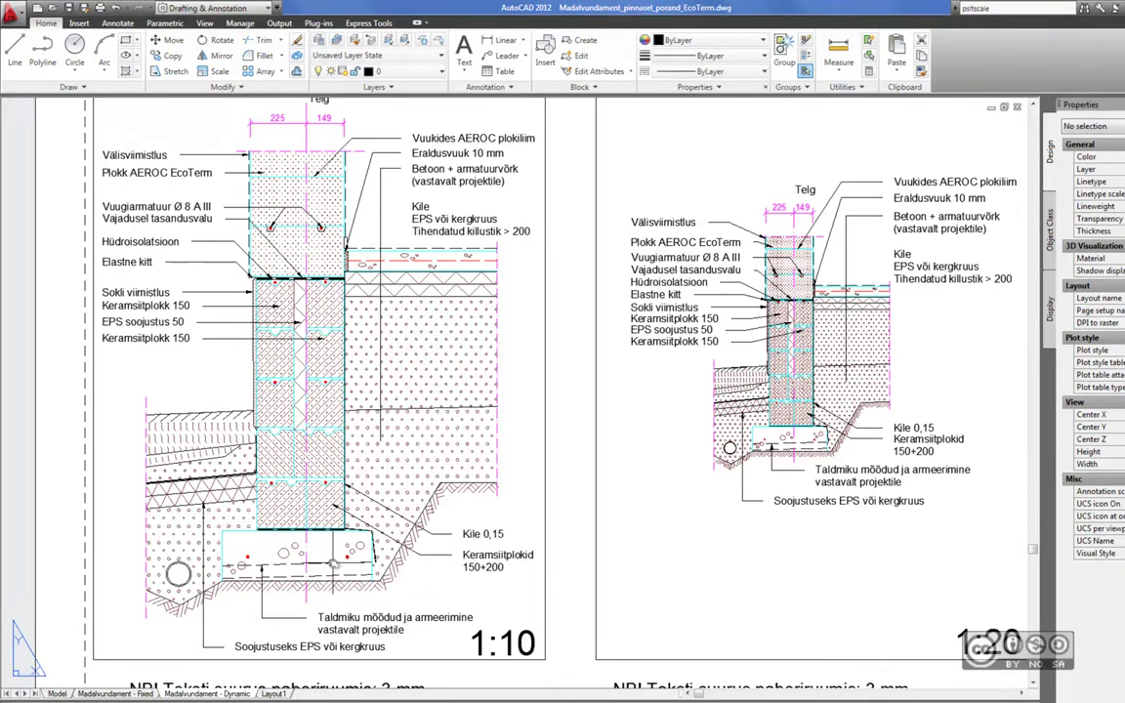
pyautogui.moveTo(268, 510); pyautogui.dragTo(340, 465, button='middle')
pyautogui.doubleClick(311, 449)
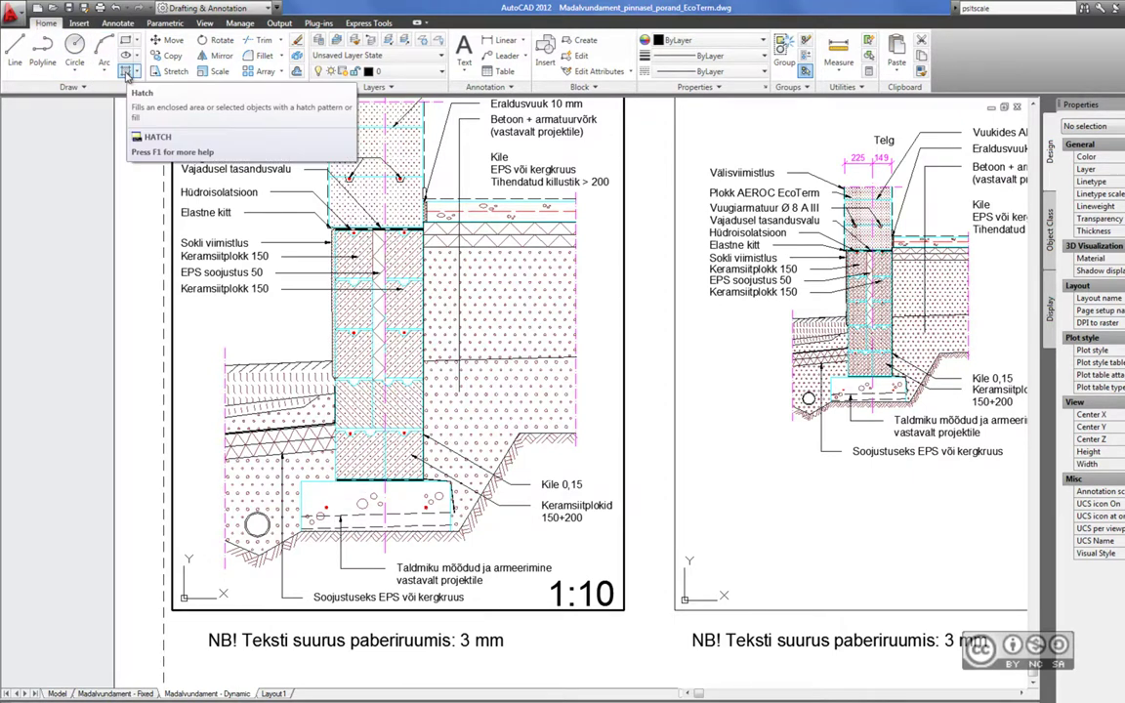
# Step: Fill the area under the footing with an annotative GRAVEL hatch
pyautogui.click(125, 74)
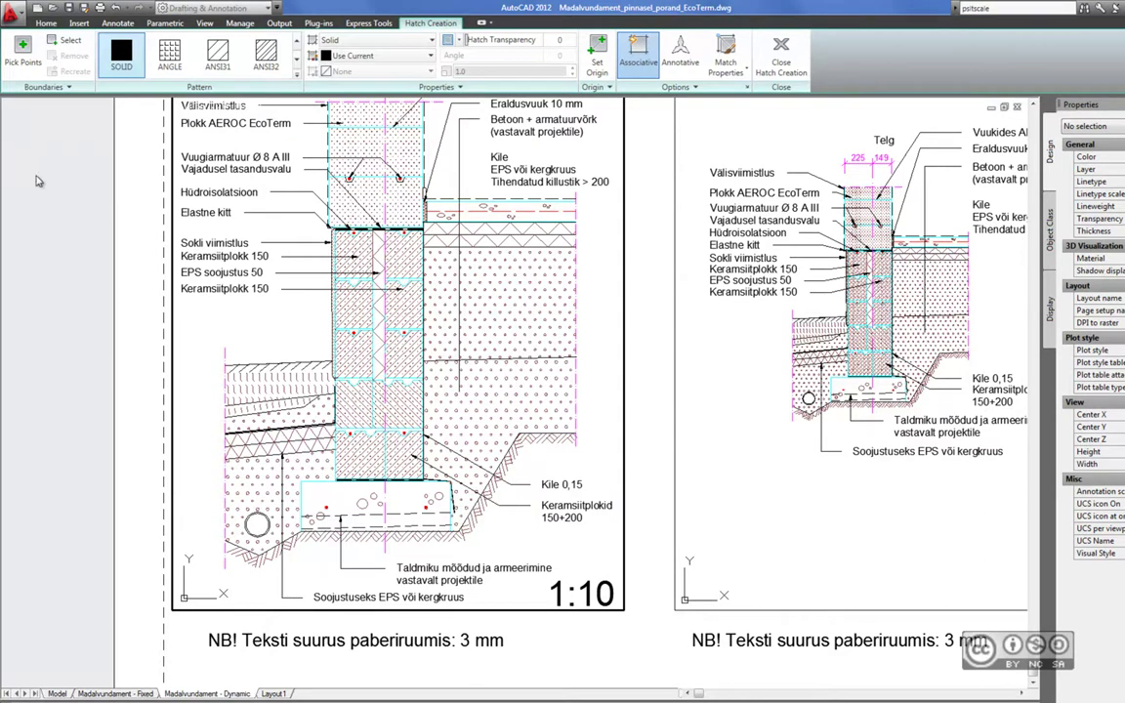
pyautogui.click(297, 71)
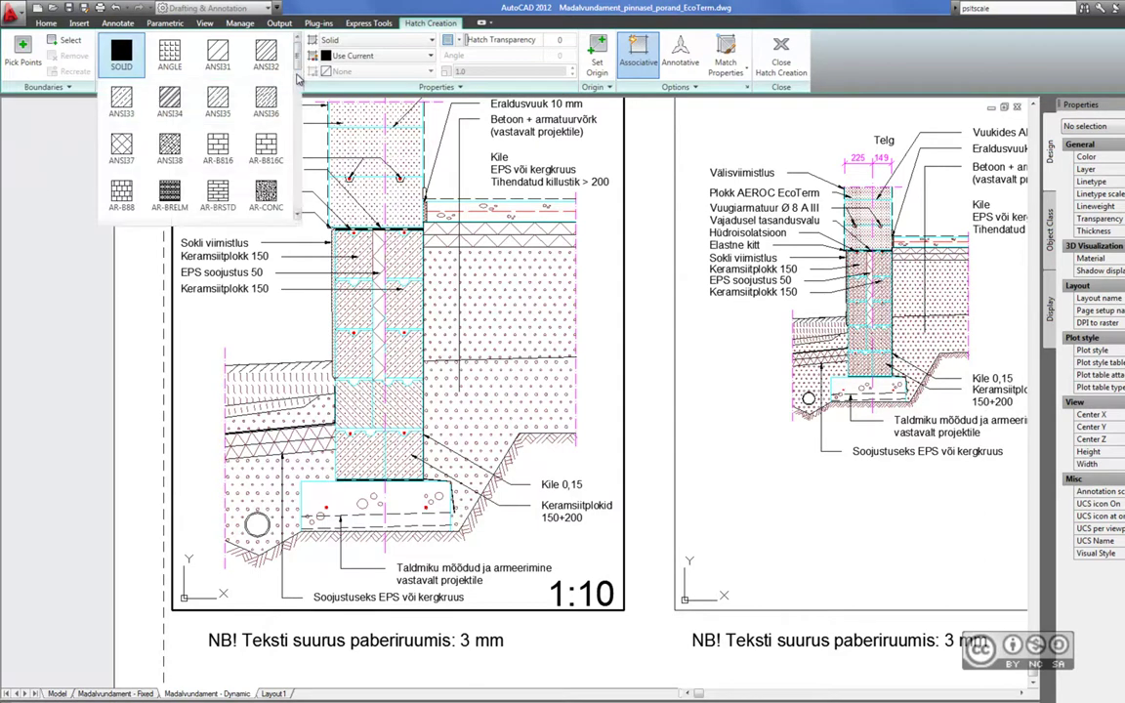
pyautogui.scroll(-3, 118, 56)
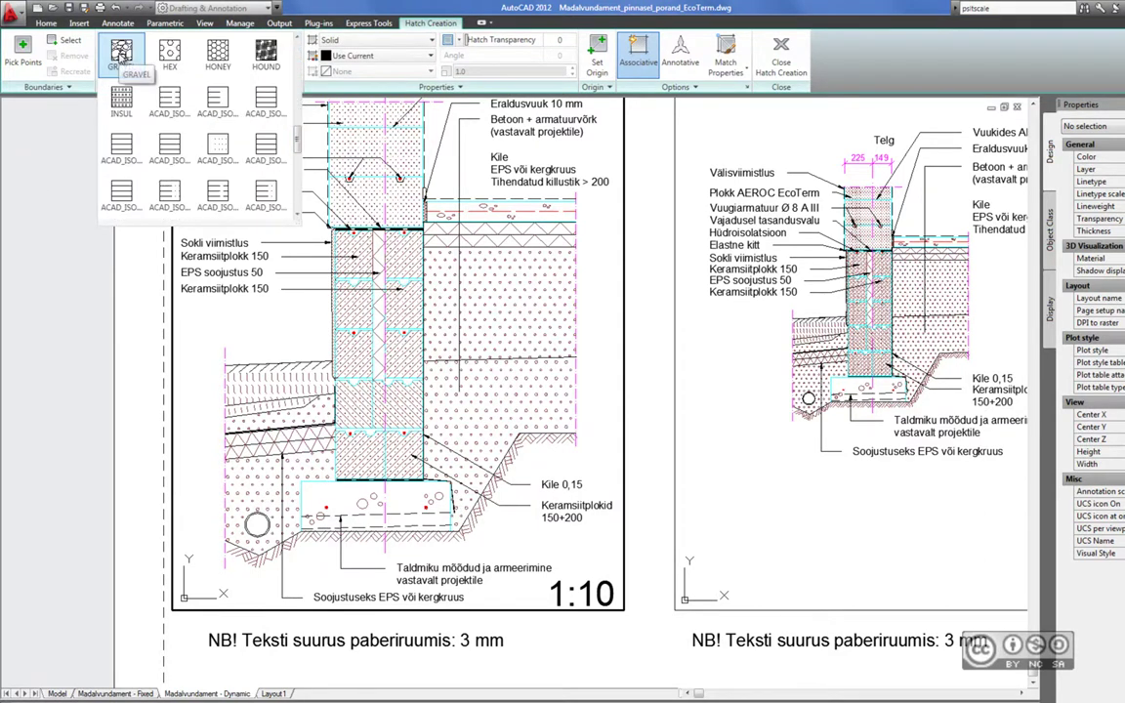
pyautogui.click(122, 55)
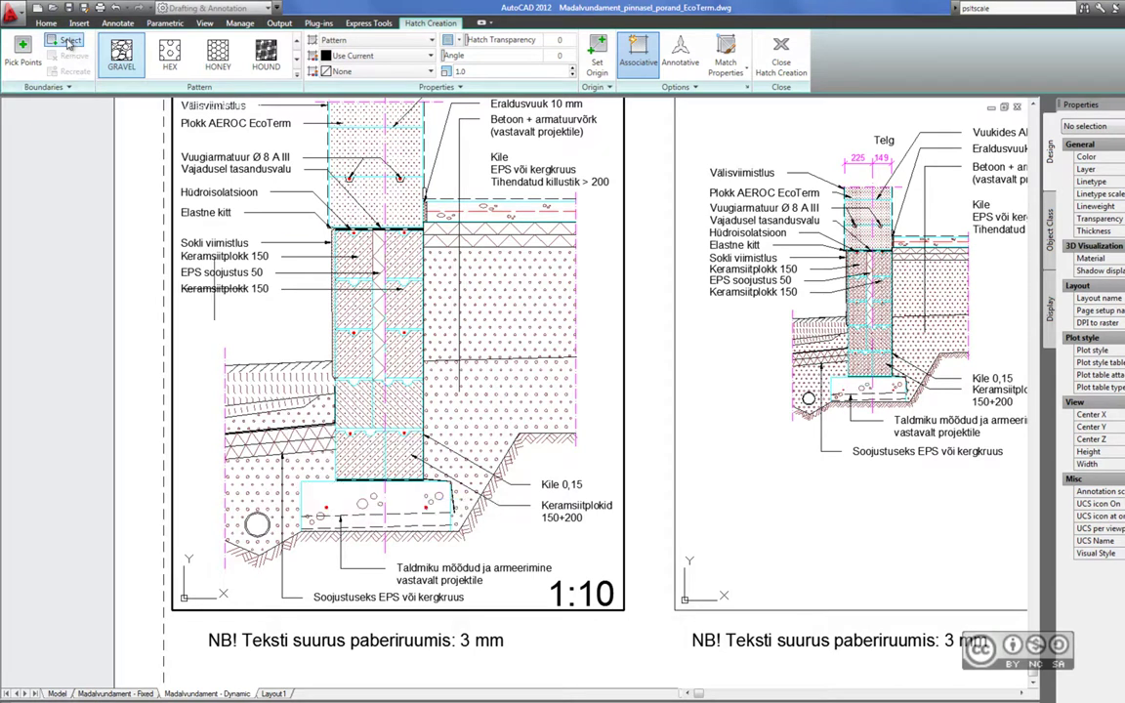
pyautogui.click(303, 503)
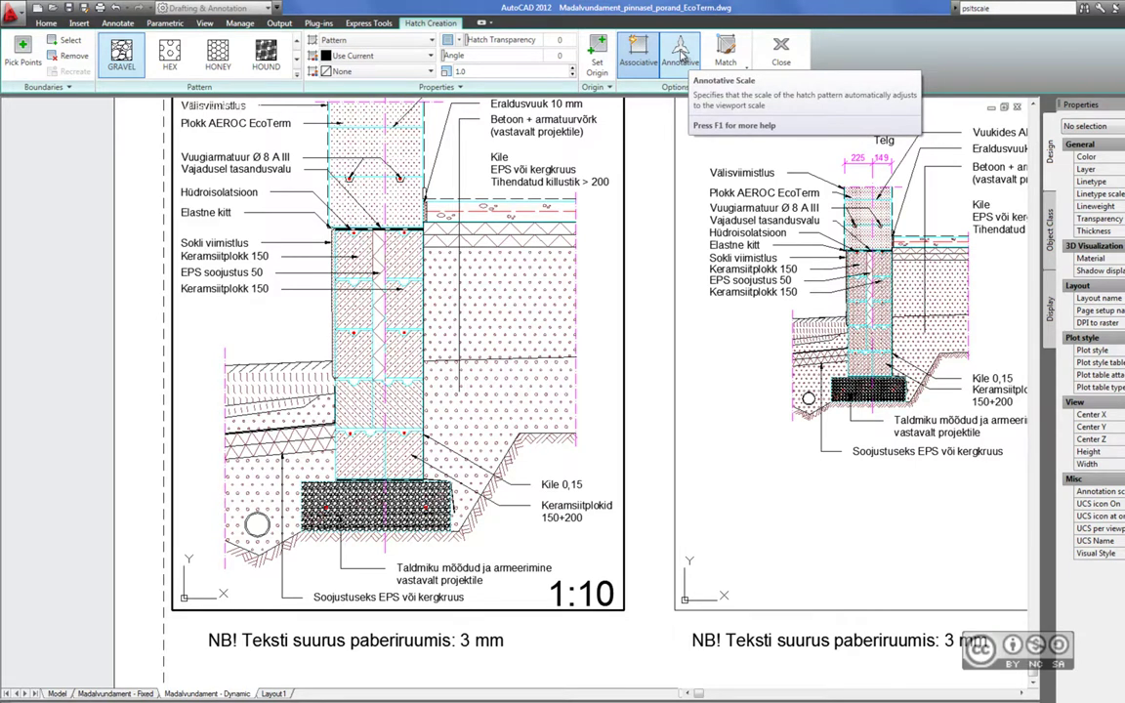
pyautogui.click(681, 56)
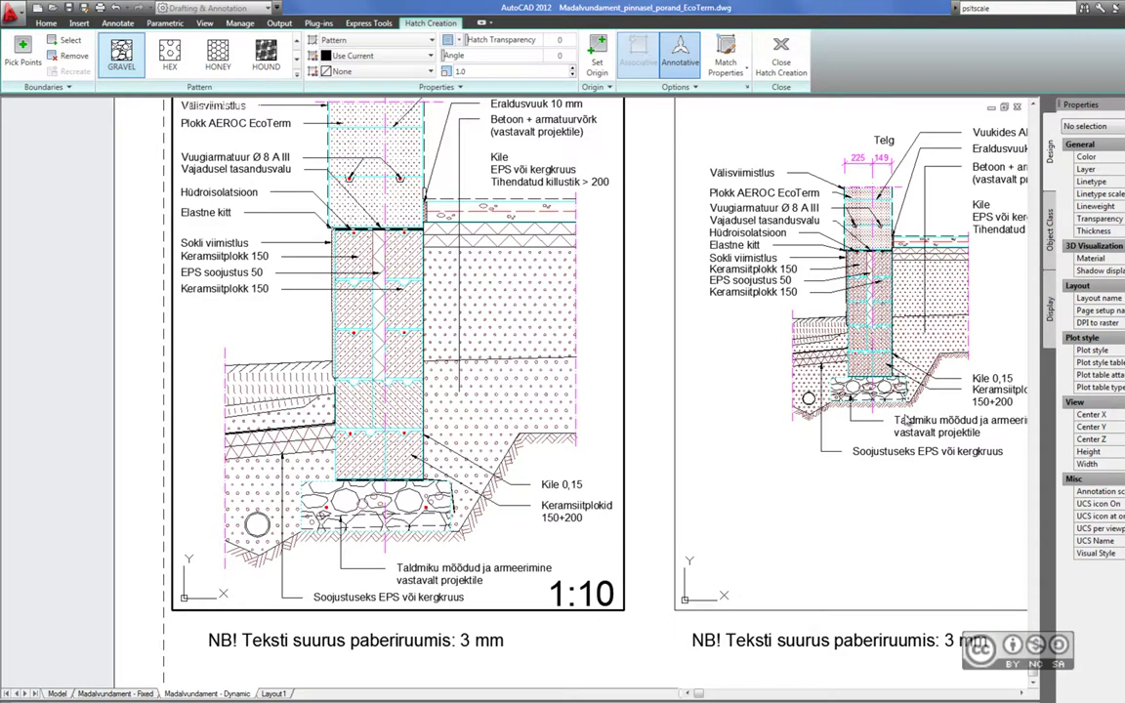
pyautogui.press('Return')
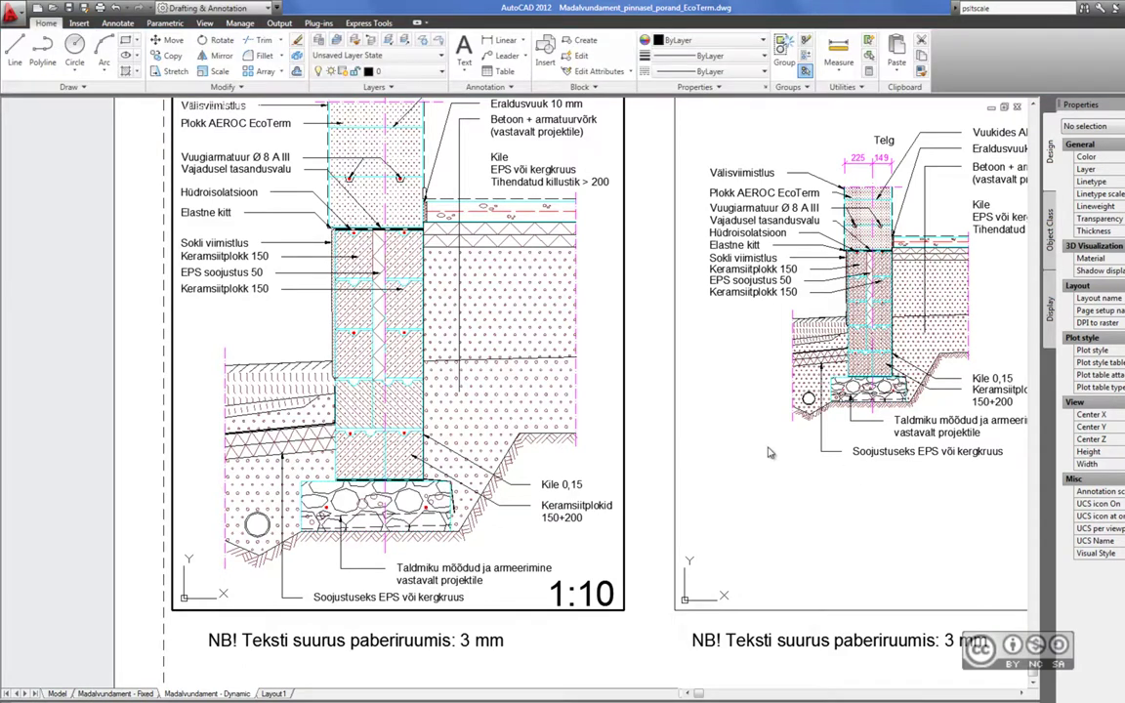
# Step: Activate the 1:20 viewport and pan so both foundation details are visible
pyautogui.click(774, 496)
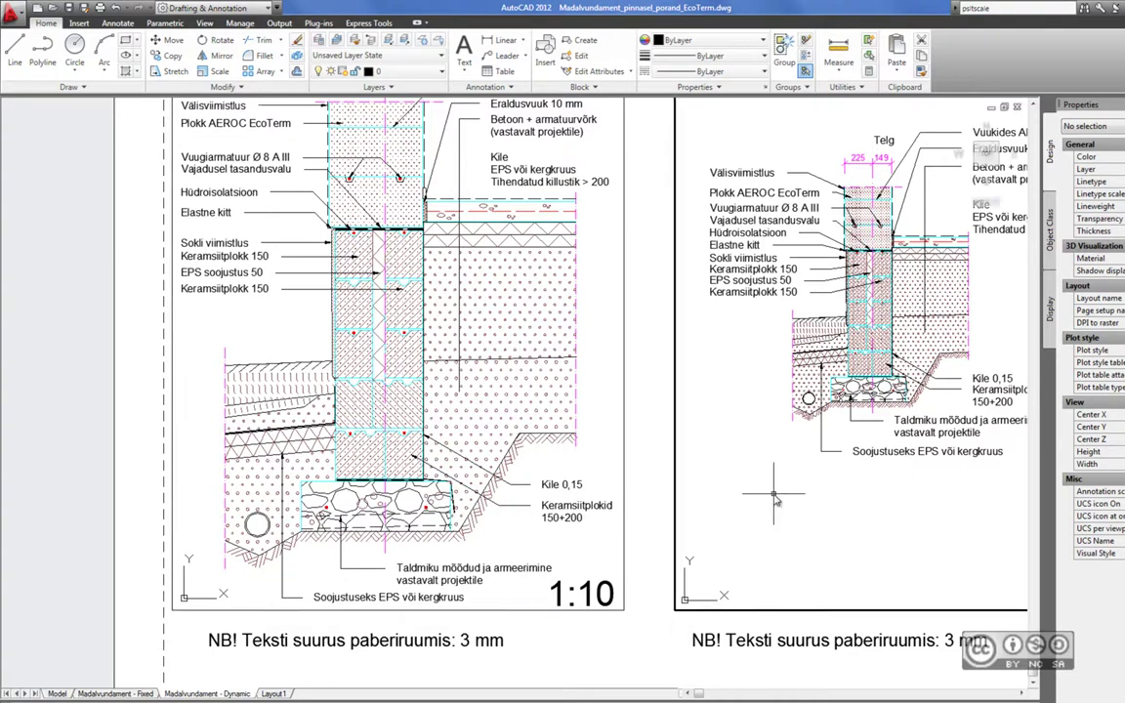
pyautogui.moveTo(740, 468); pyautogui.dragTo(493, 502, button='middle')
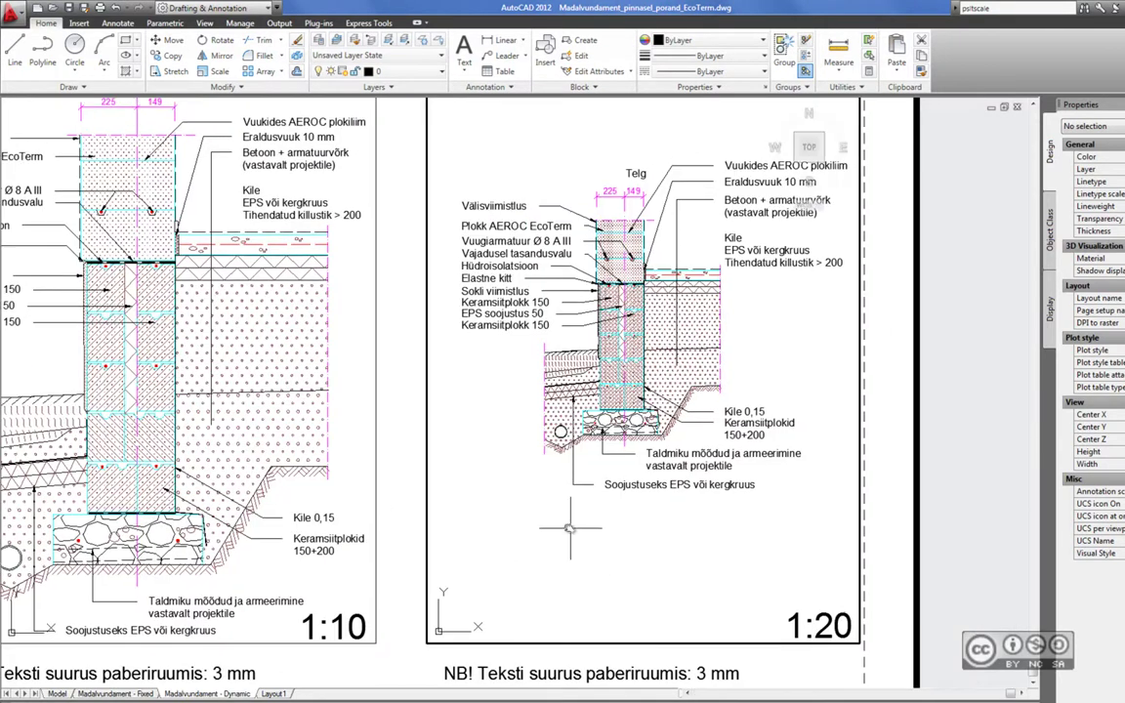
pyautogui.click(863, 532)
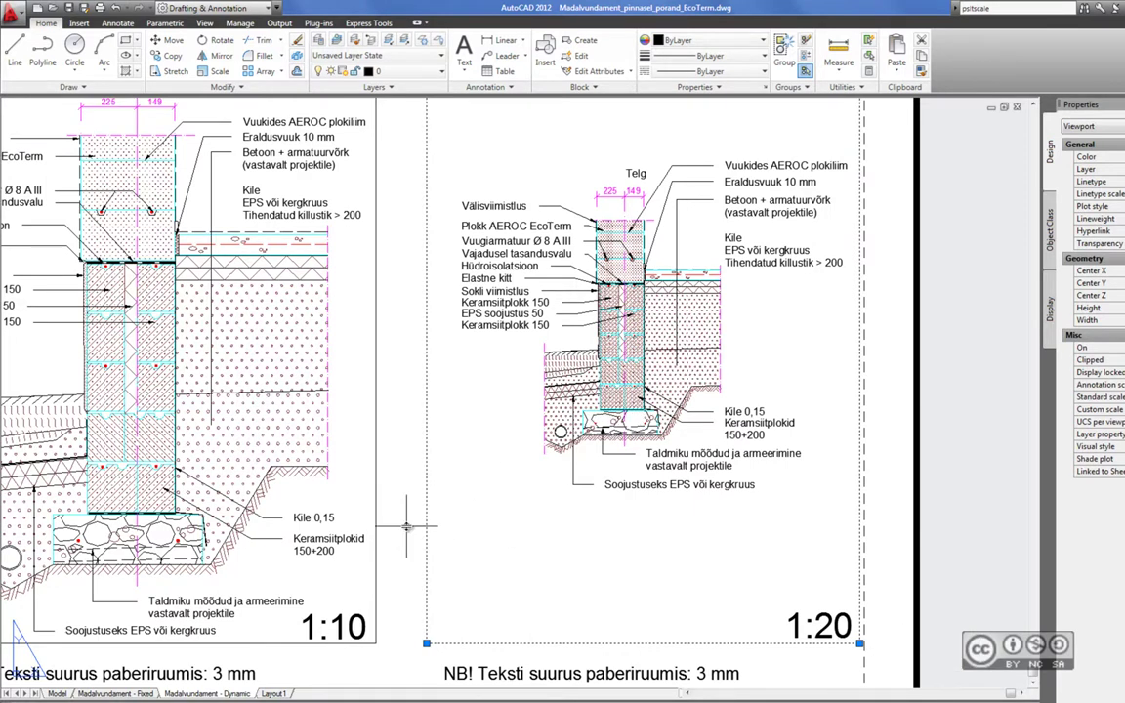
pyautogui.moveTo(342, 488); pyautogui.dragTo(499, 484, button='middle')
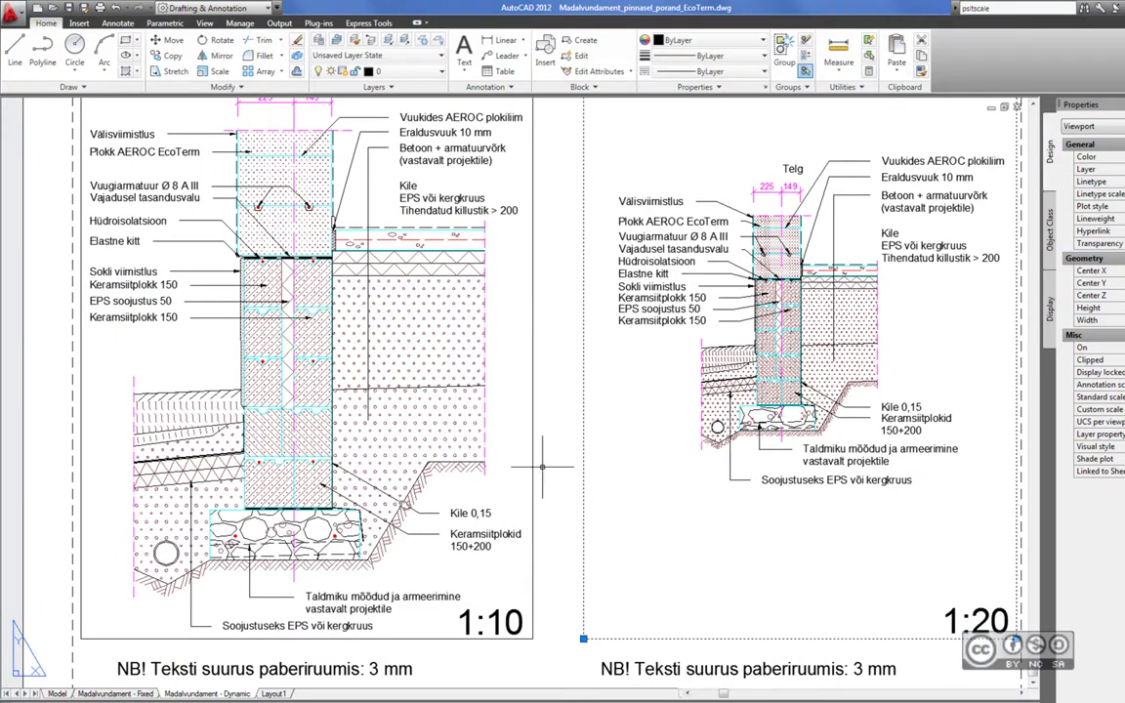
# Step: Set the gravel hatch scale to 0.8, then return via paper space into the 1:10 viewport
pyautogui.doubleClick(293, 508)
pyautogui.click(293, 535)
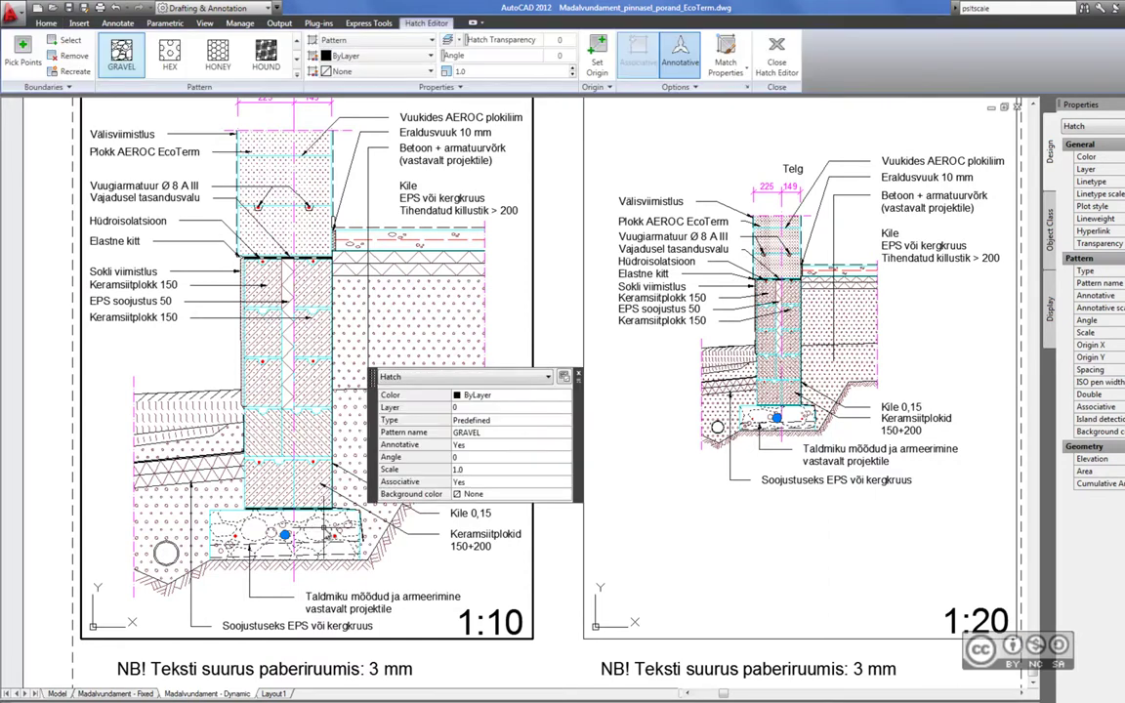
pyautogui.click(503, 71)
pyautogui.write('0.8')
pyautogui.press('Return')
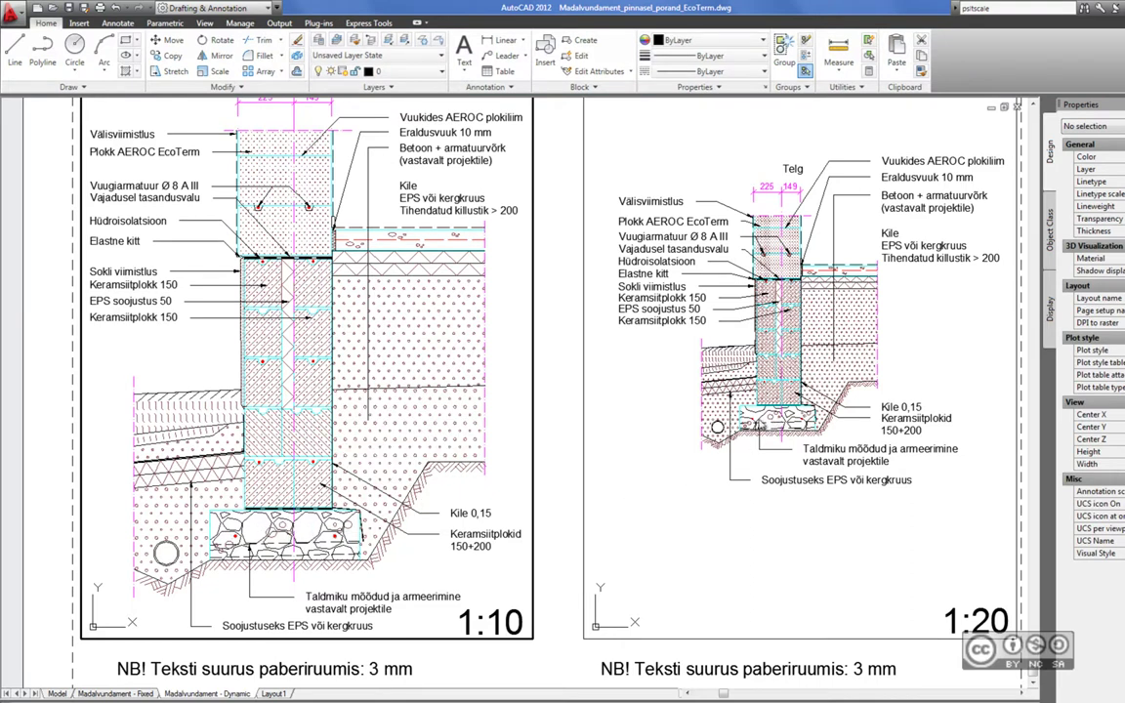
pyautogui.doubleClick(551, 441)
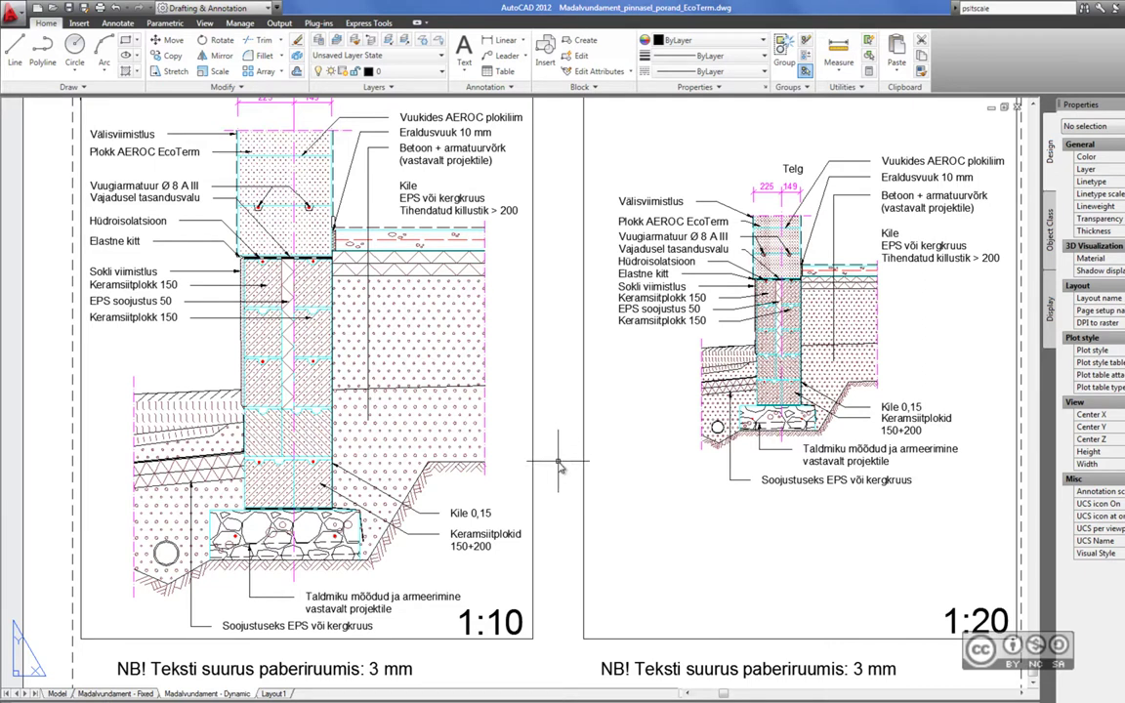
pyautogui.doubleClick(287, 466)
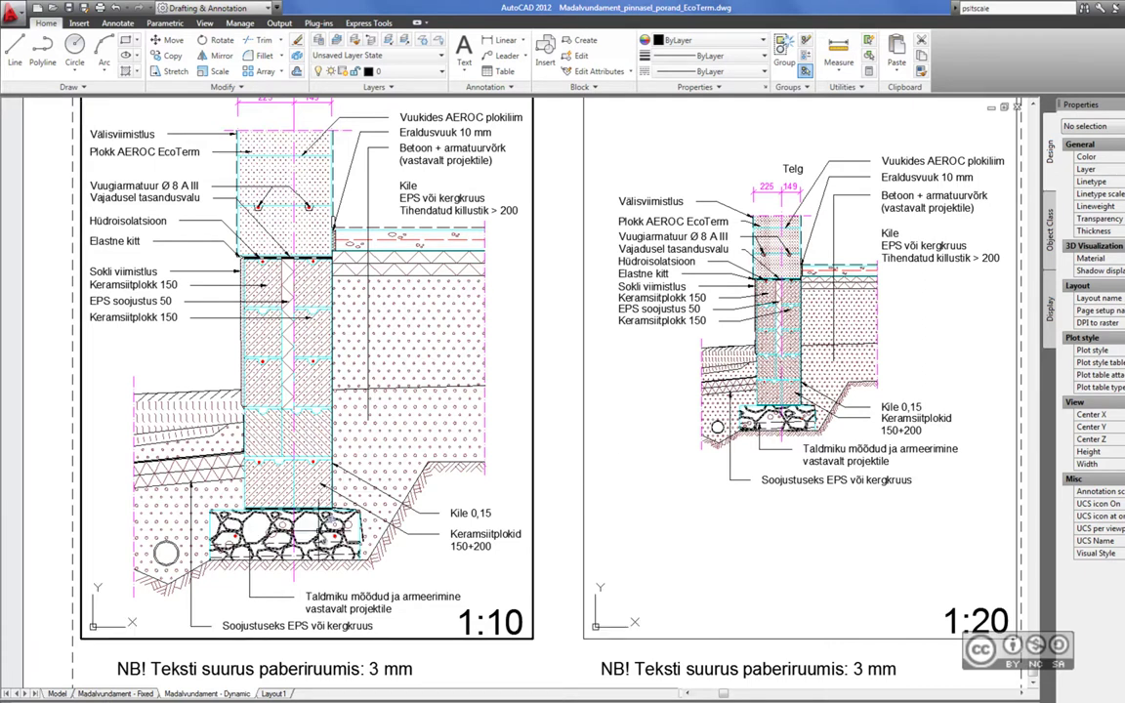